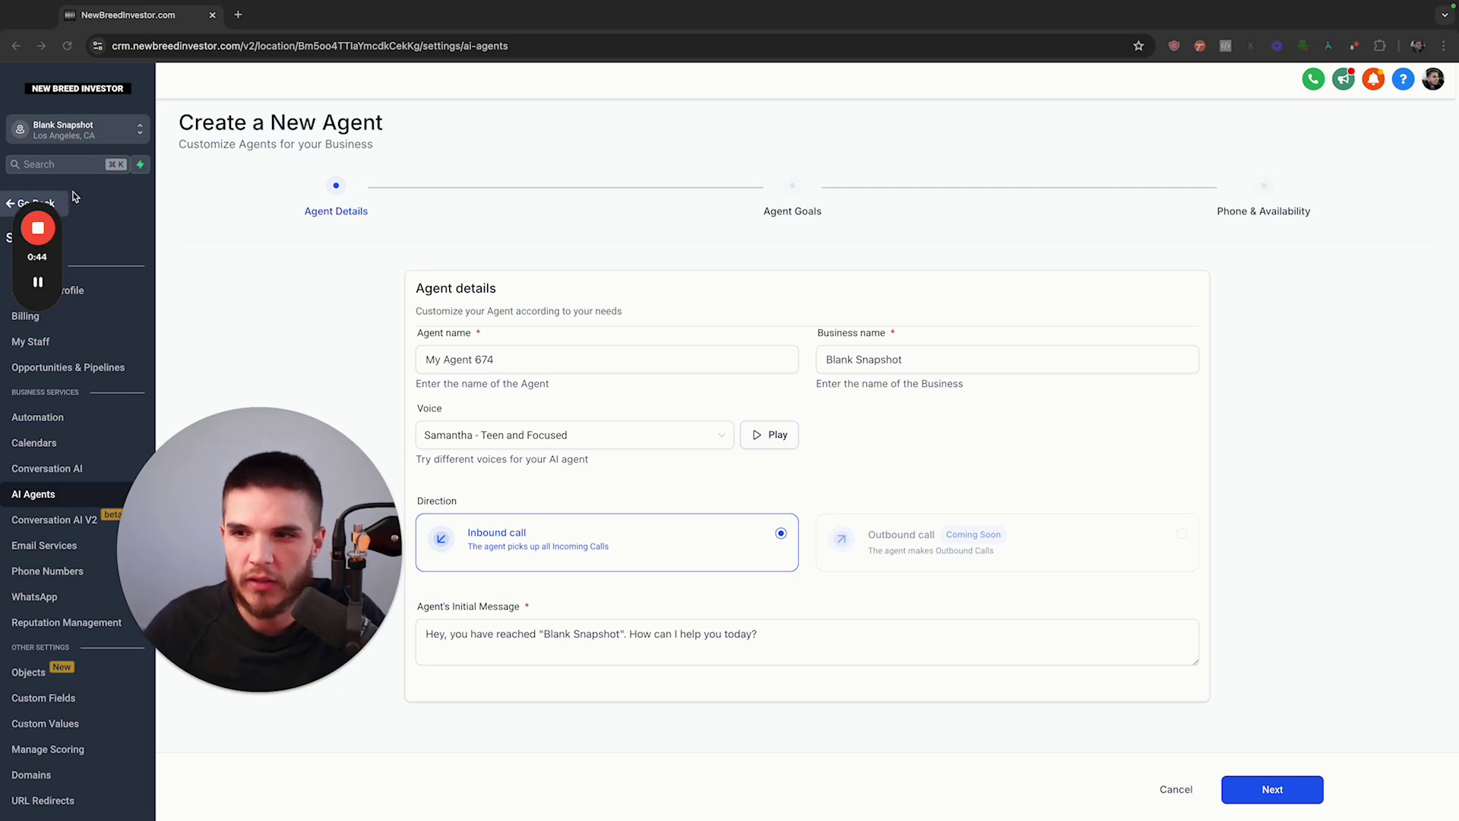
Delete the old My Agent 674 from Settings > AI Agents and begin a new agent
{"action": "left_click", "coordinate": [34, 203]}
{"action": "left_click", "coordinate": [23, 796]}
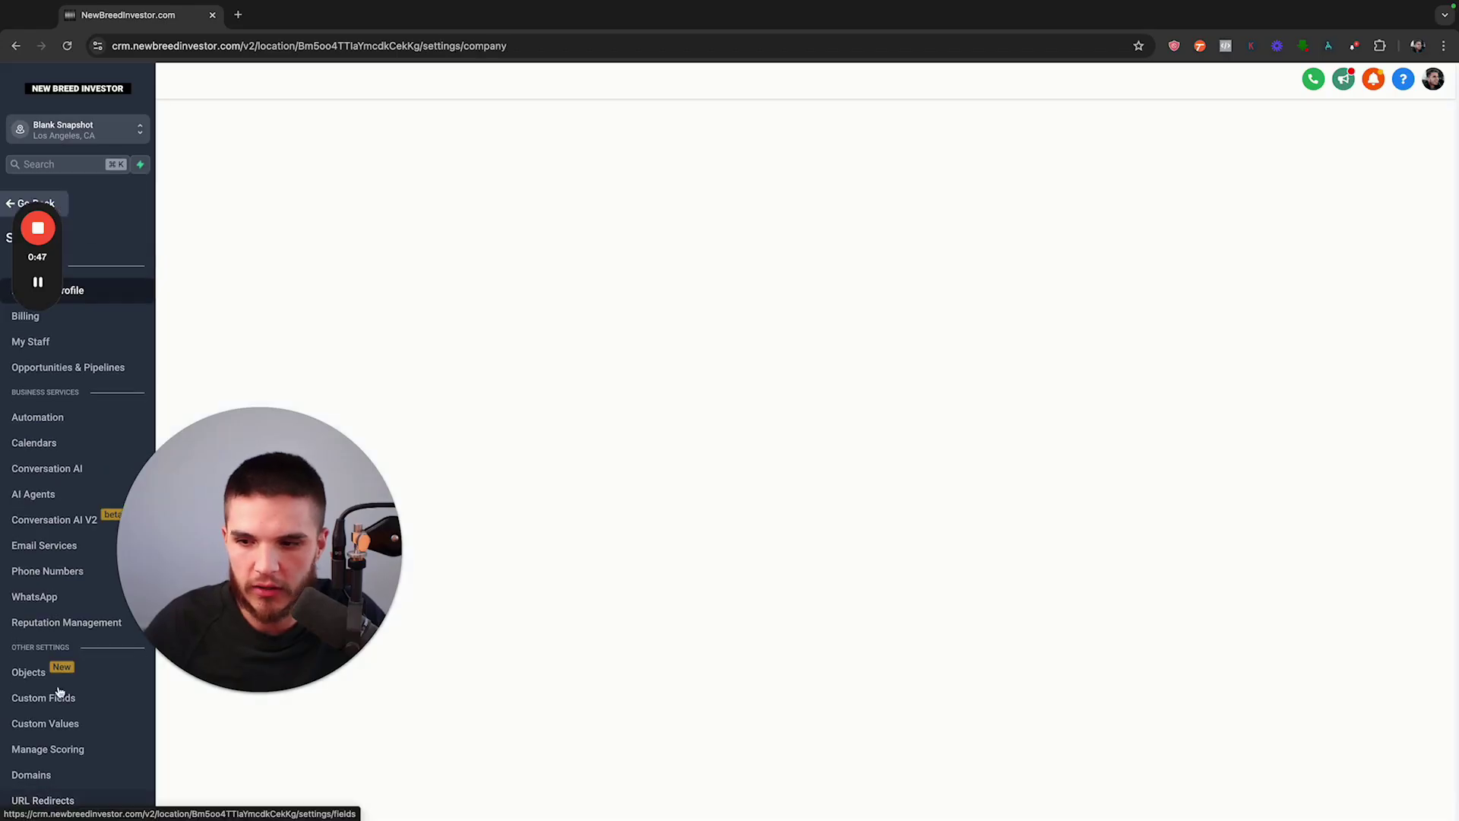
{"action": "left_click", "coordinate": [44, 499]}
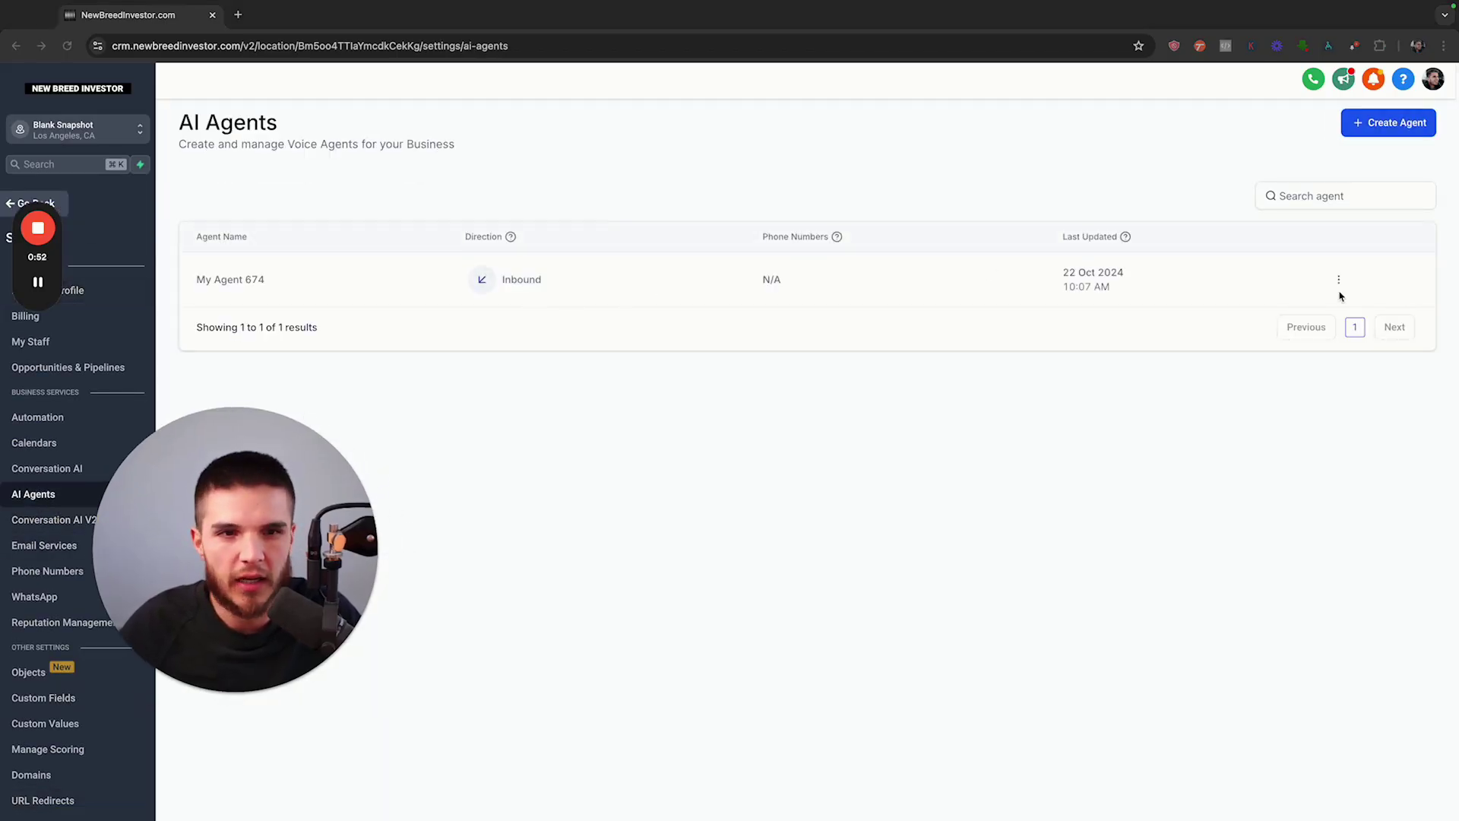
{"action": "left_click", "coordinate": [1339, 280]}
{"action": "left_click", "coordinate": [1341, 254]}
{"action": "left_click", "coordinate": [871, 495]}
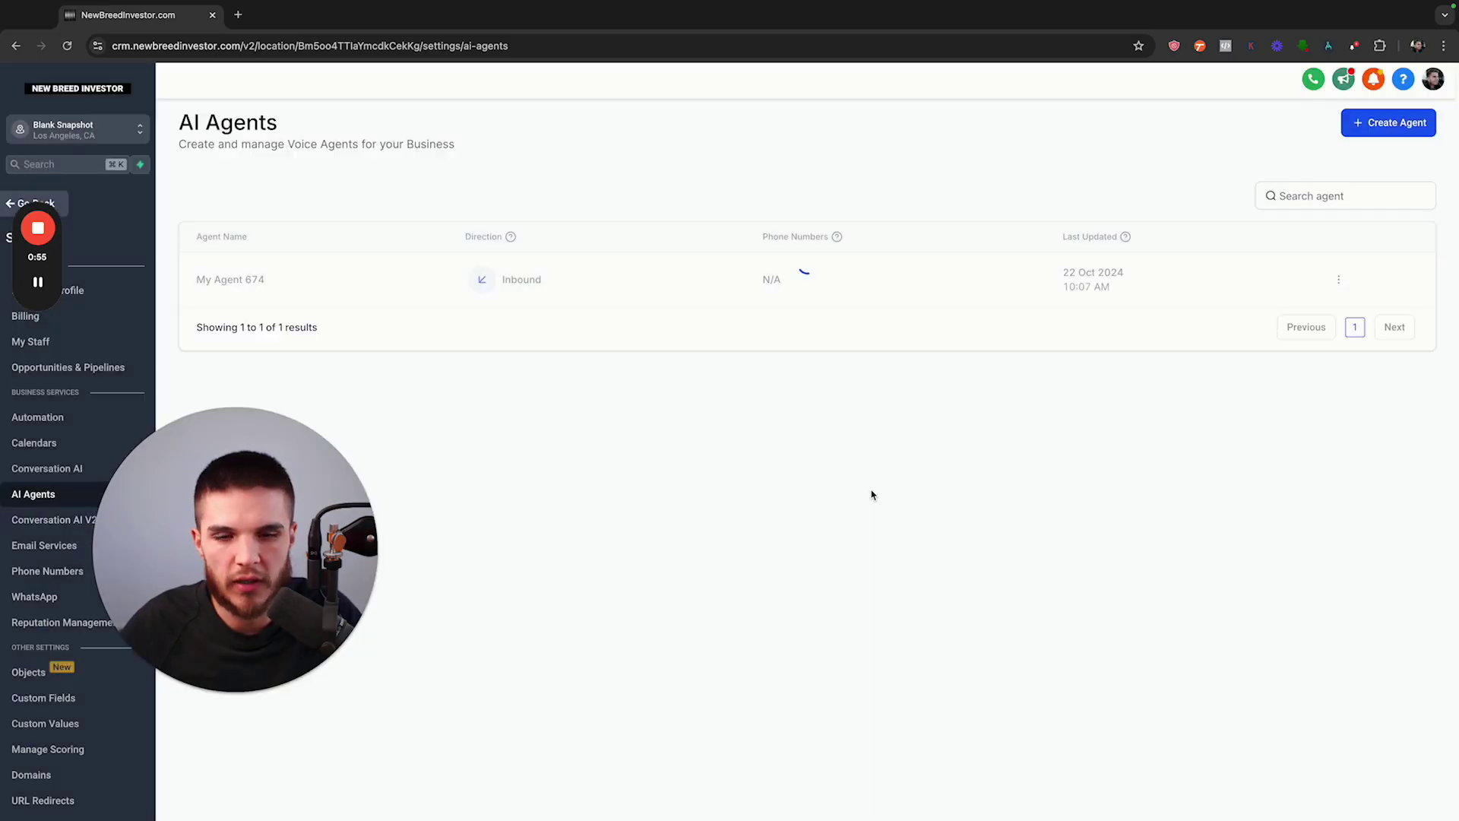
{"action": "left_click", "coordinate": [1404, 126]}
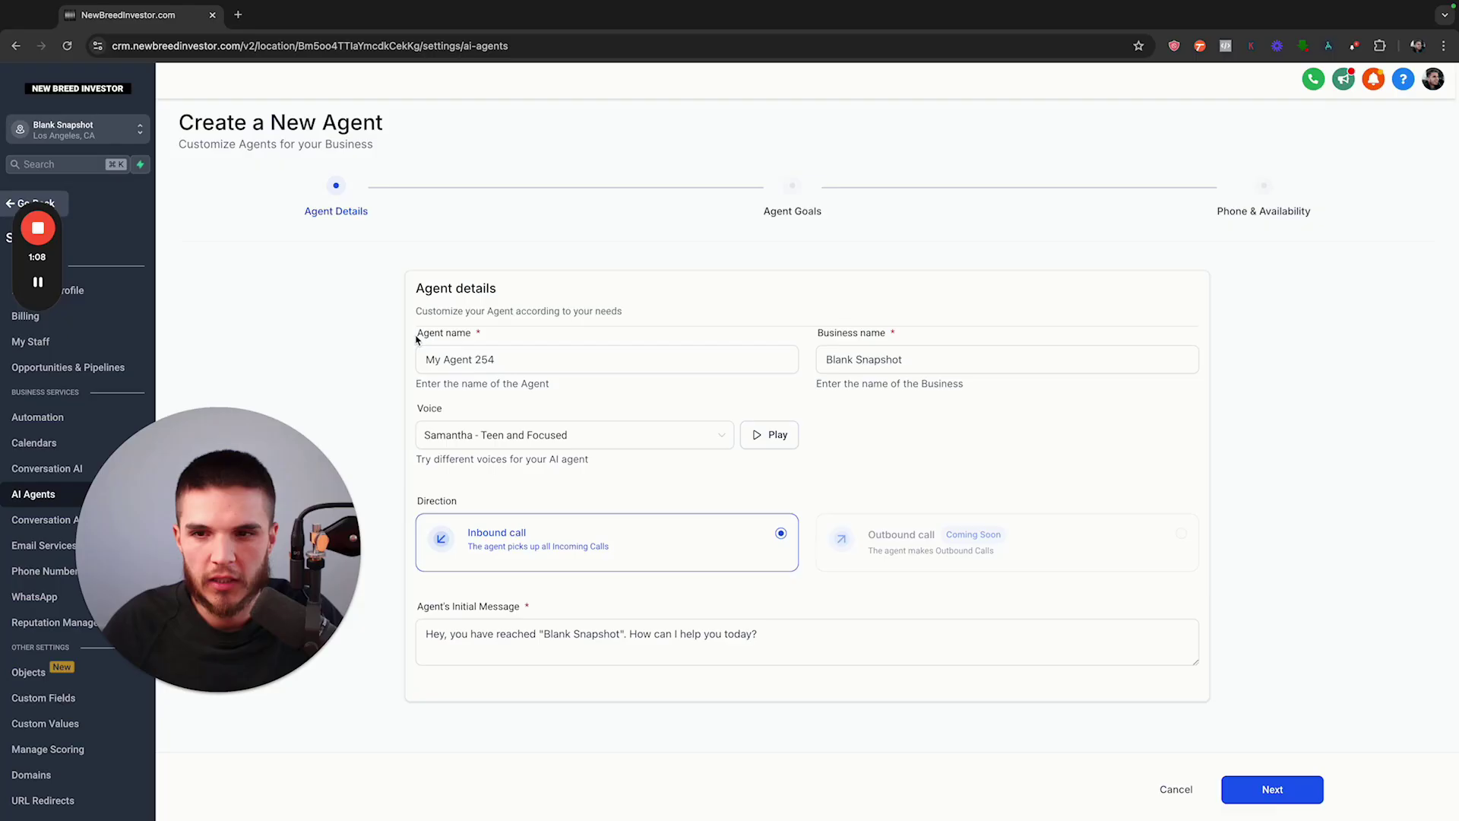
Replace the default agent name with Jackie
{"action": "left_click", "coordinate": [508, 359]}
{"action": "key", "text": "super+a"}
{"action": "type", "text": "J"}
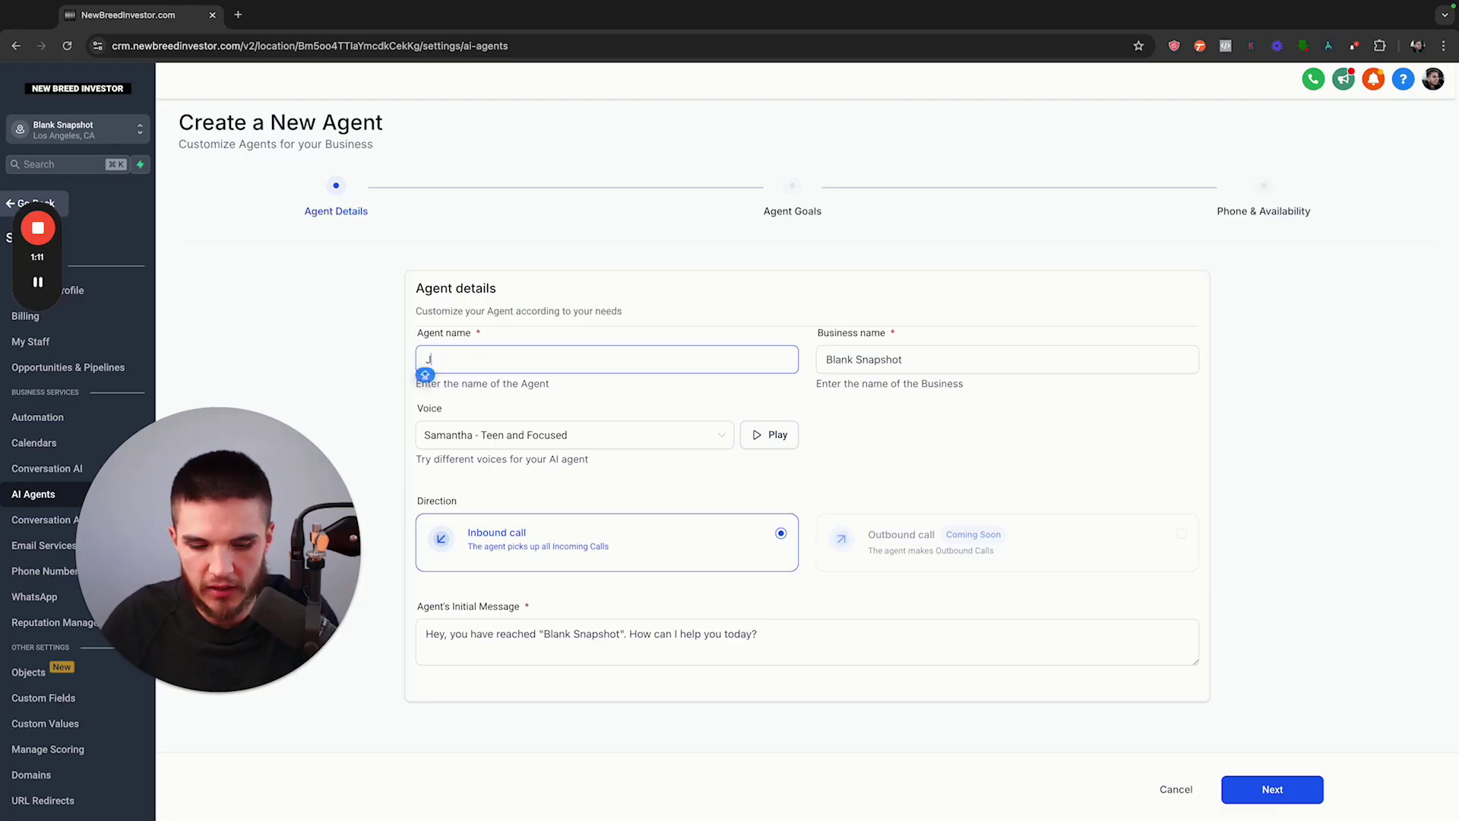
{"action": "type", "text": "ackie"}
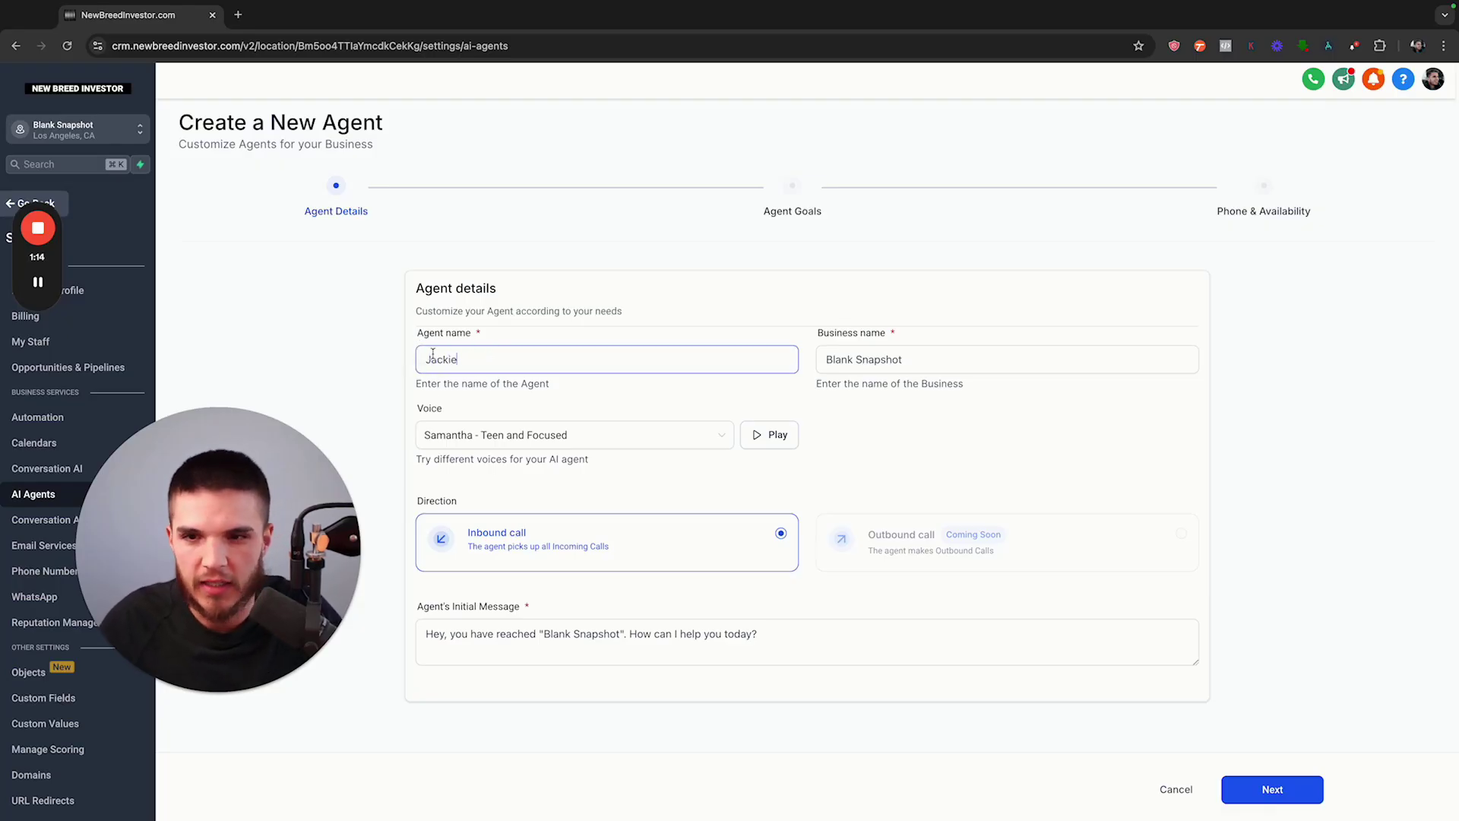
{"action": "left_click_drag", "start_coordinate": [817, 335], "coordinate": [891, 337]}
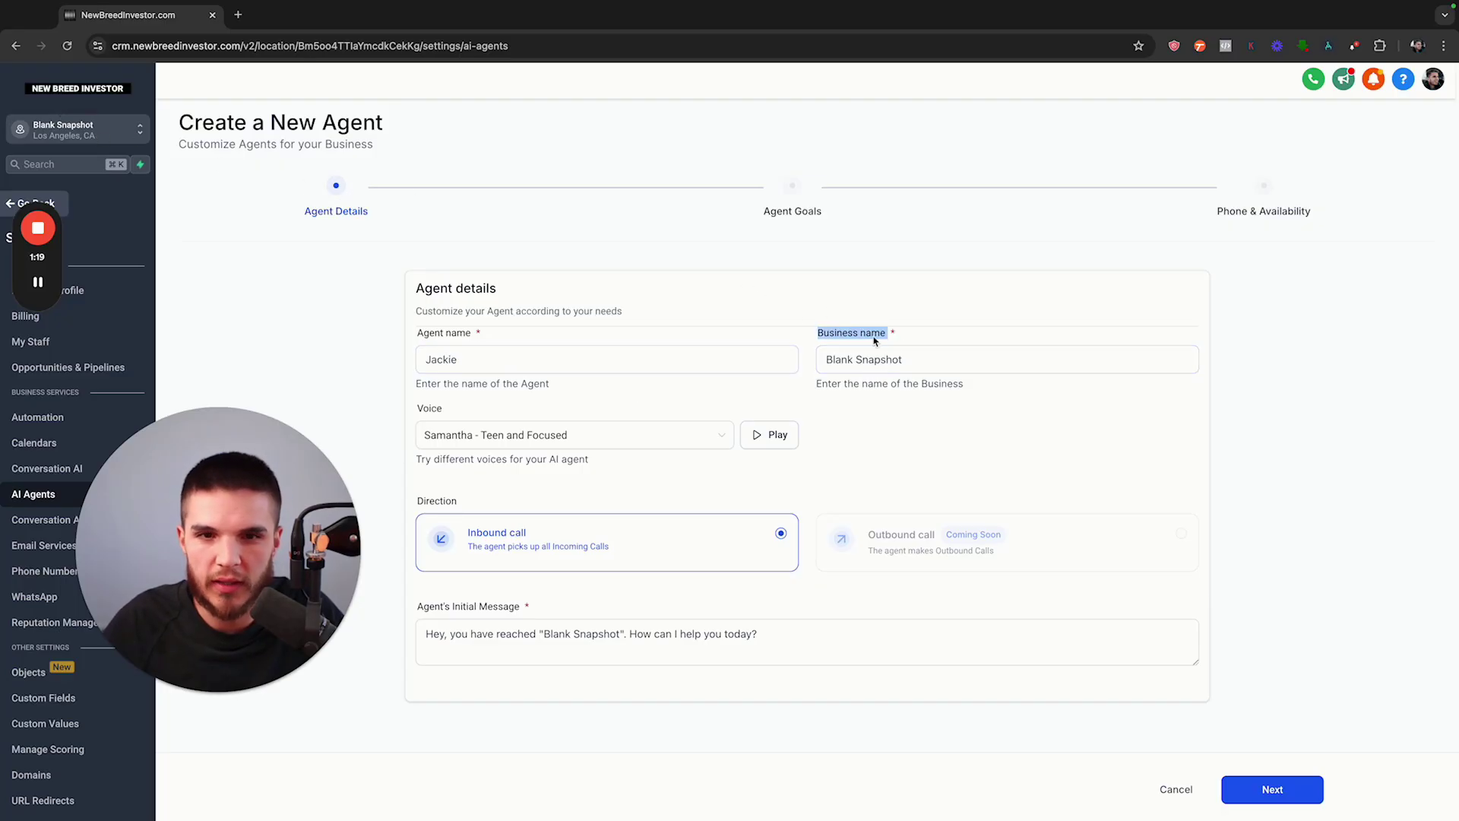
Replace the Blank Snapshot business name with ABC Cash Offers
{"action": "left_click", "coordinate": [903, 362]}
{"action": "left_click_drag", "start_coordinate": [899, 363], "coordinate": [825, 362]}
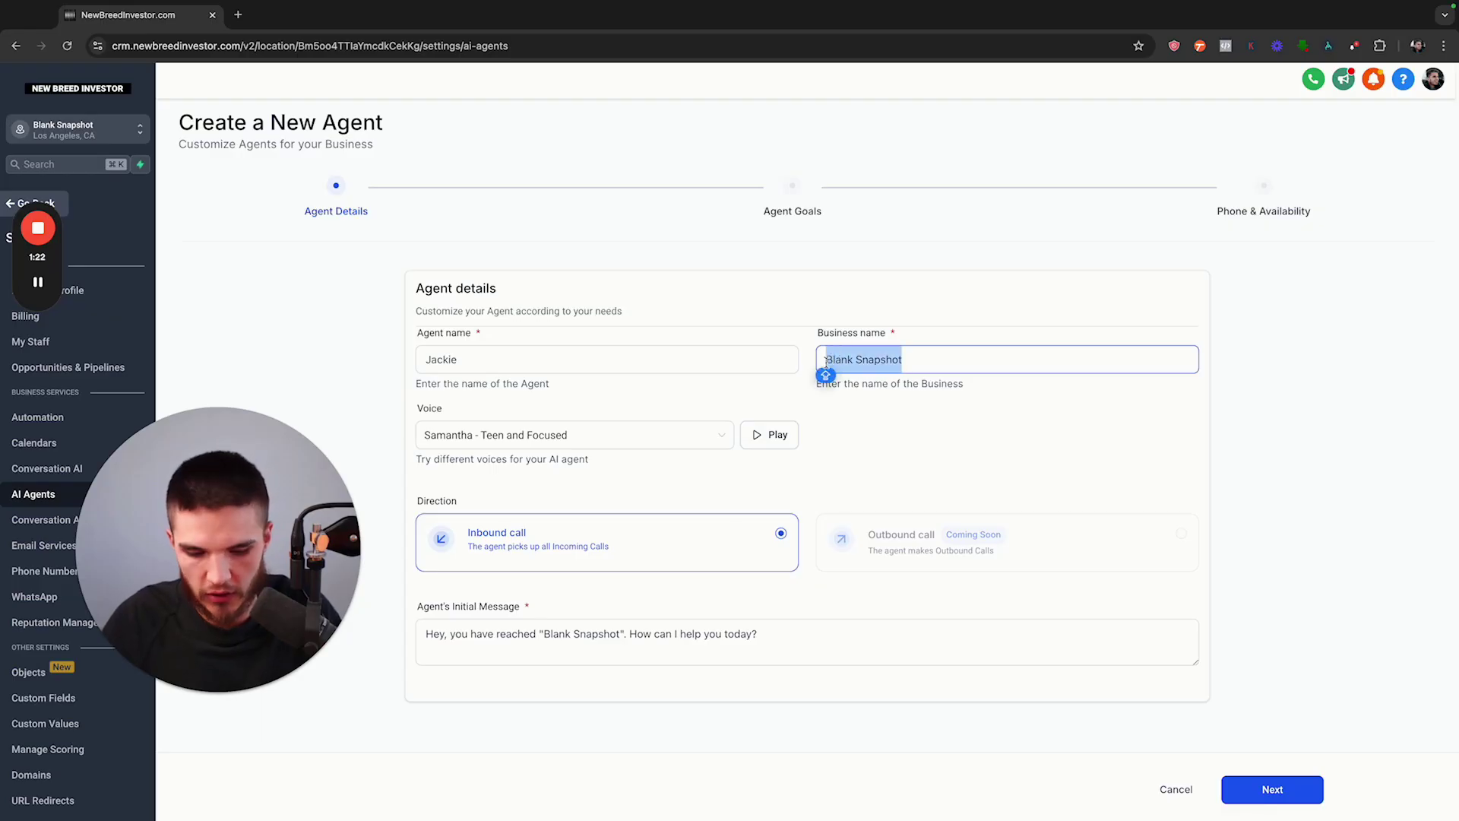
{"action": "type", "text": "ABC Cash Offers"}
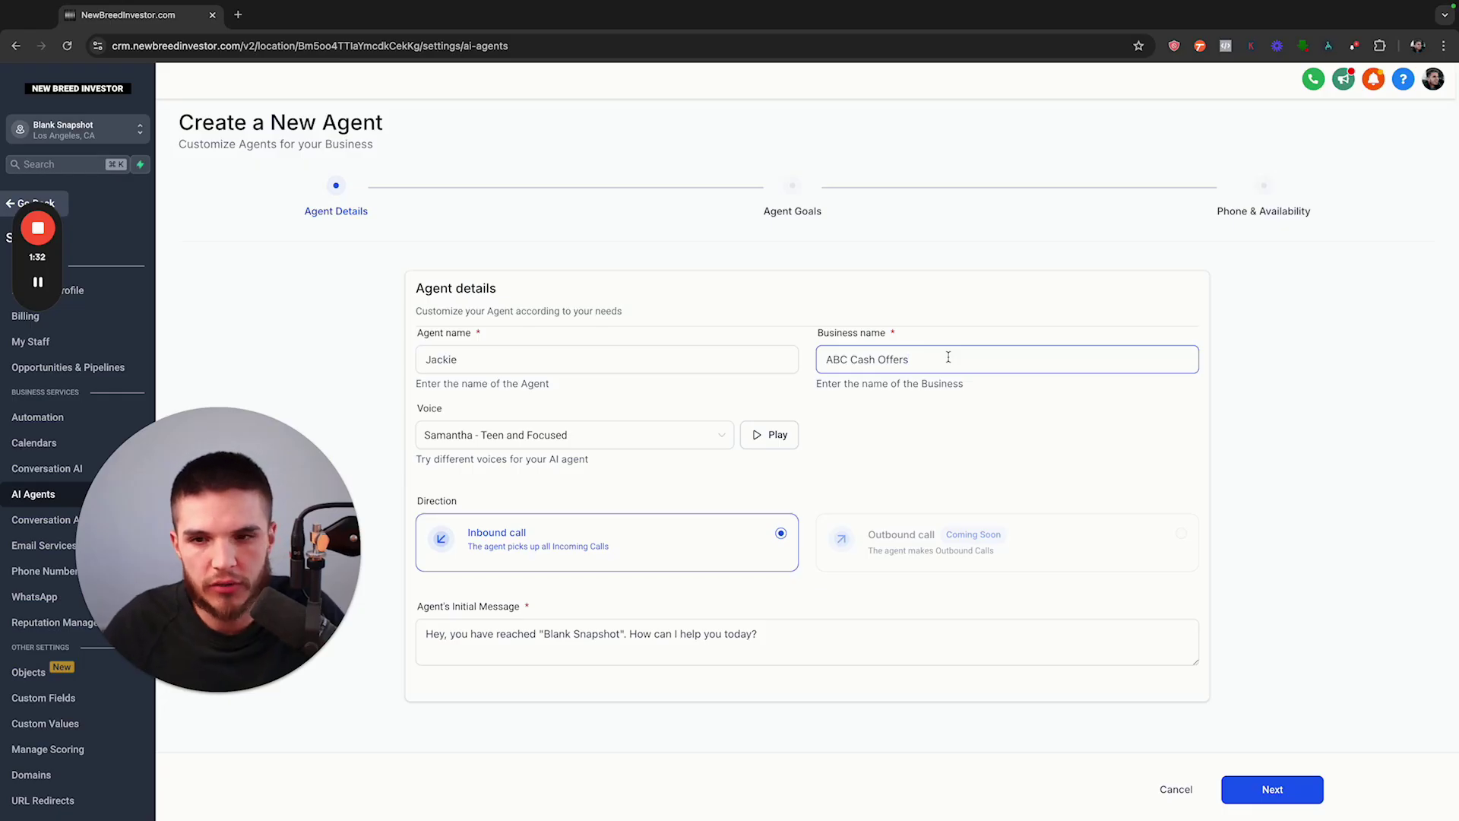
{"action": "left_click_drag", "start_coordinate": [923, 359], "coordinate": [827, 358]}
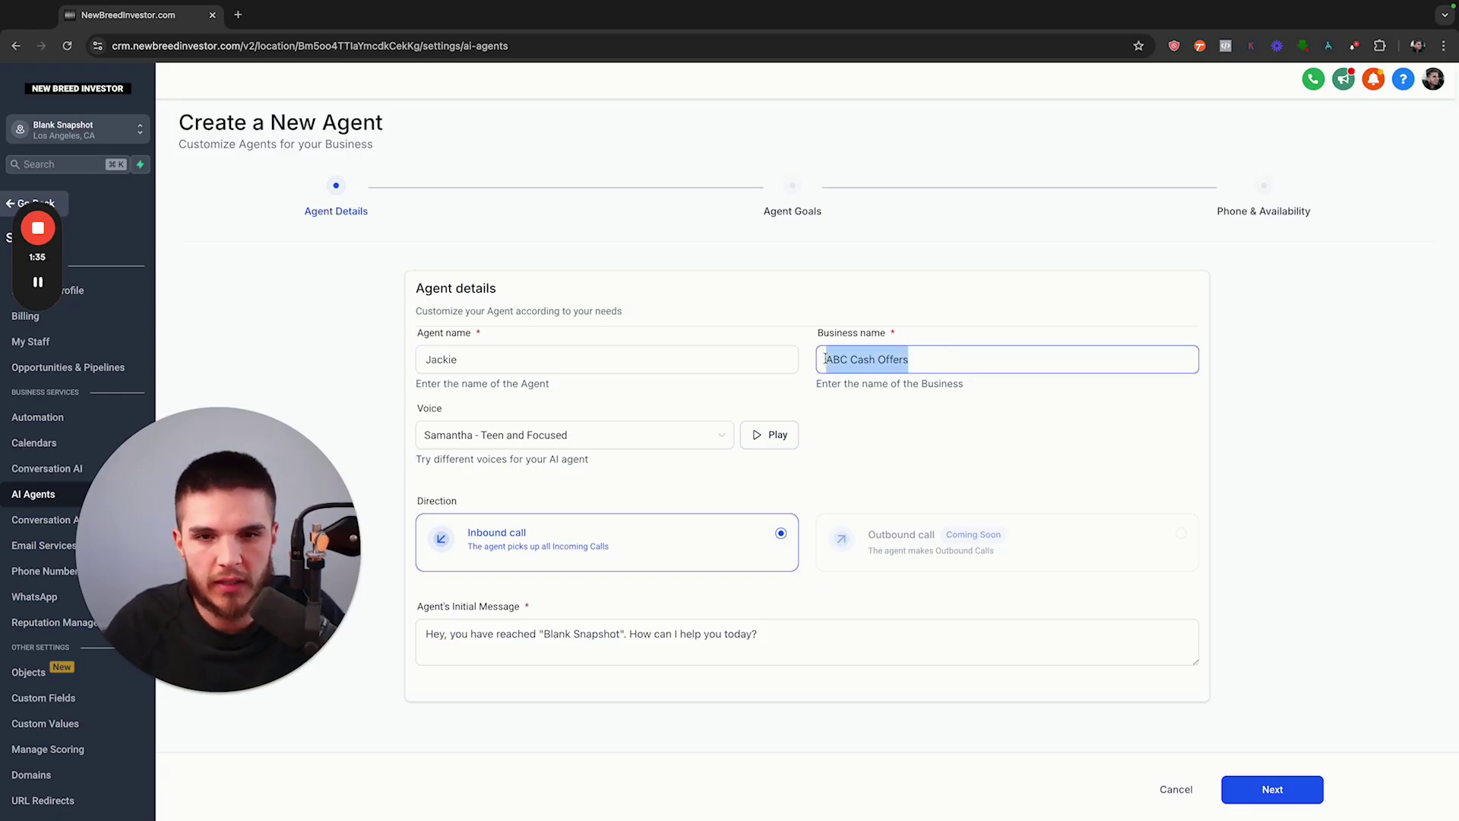
{"action": "left_click", "coordinate": [855, 404]}
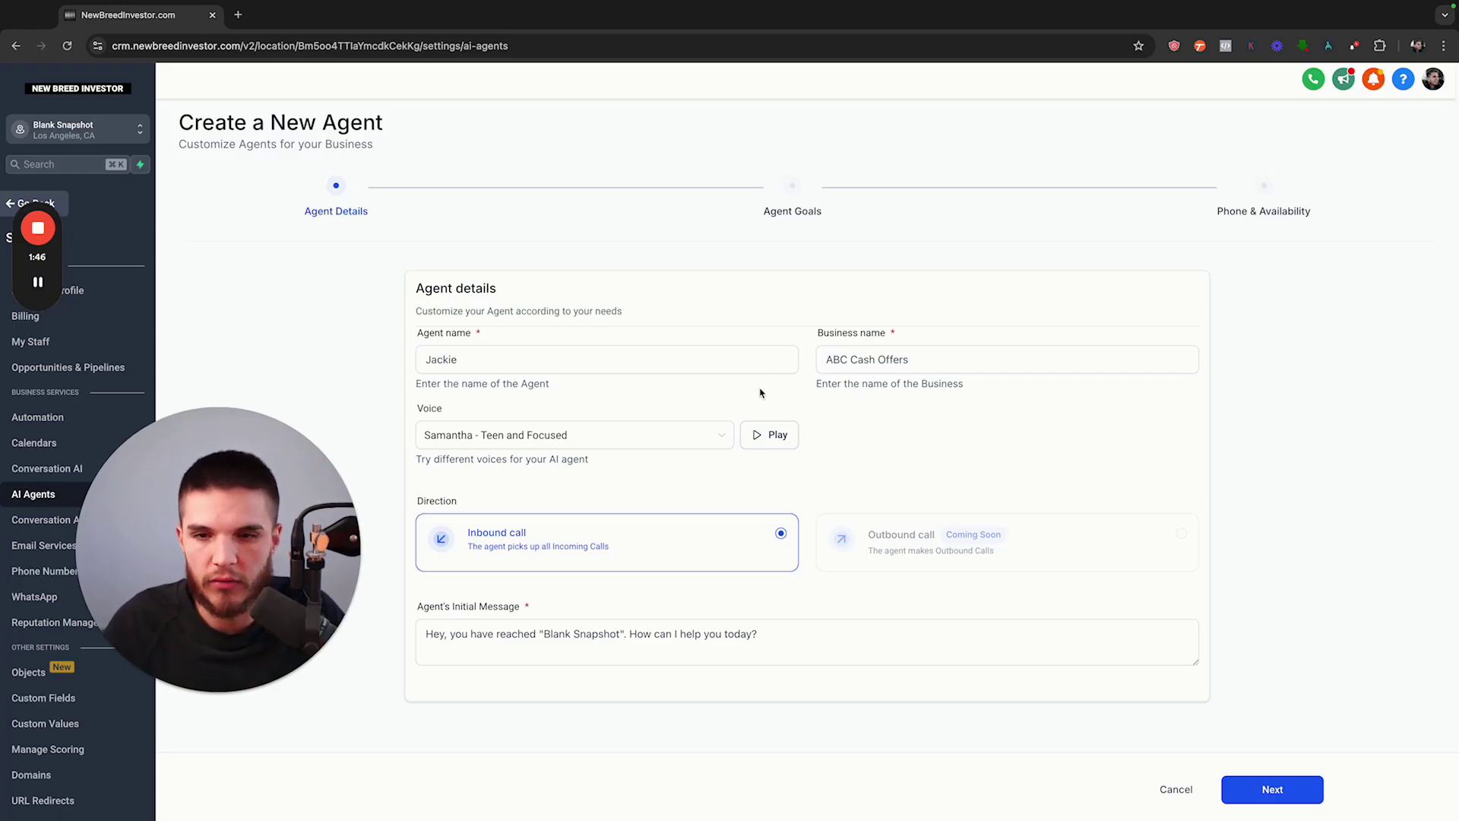
{"action": "triple_click", "coordinate": [825, 358]}
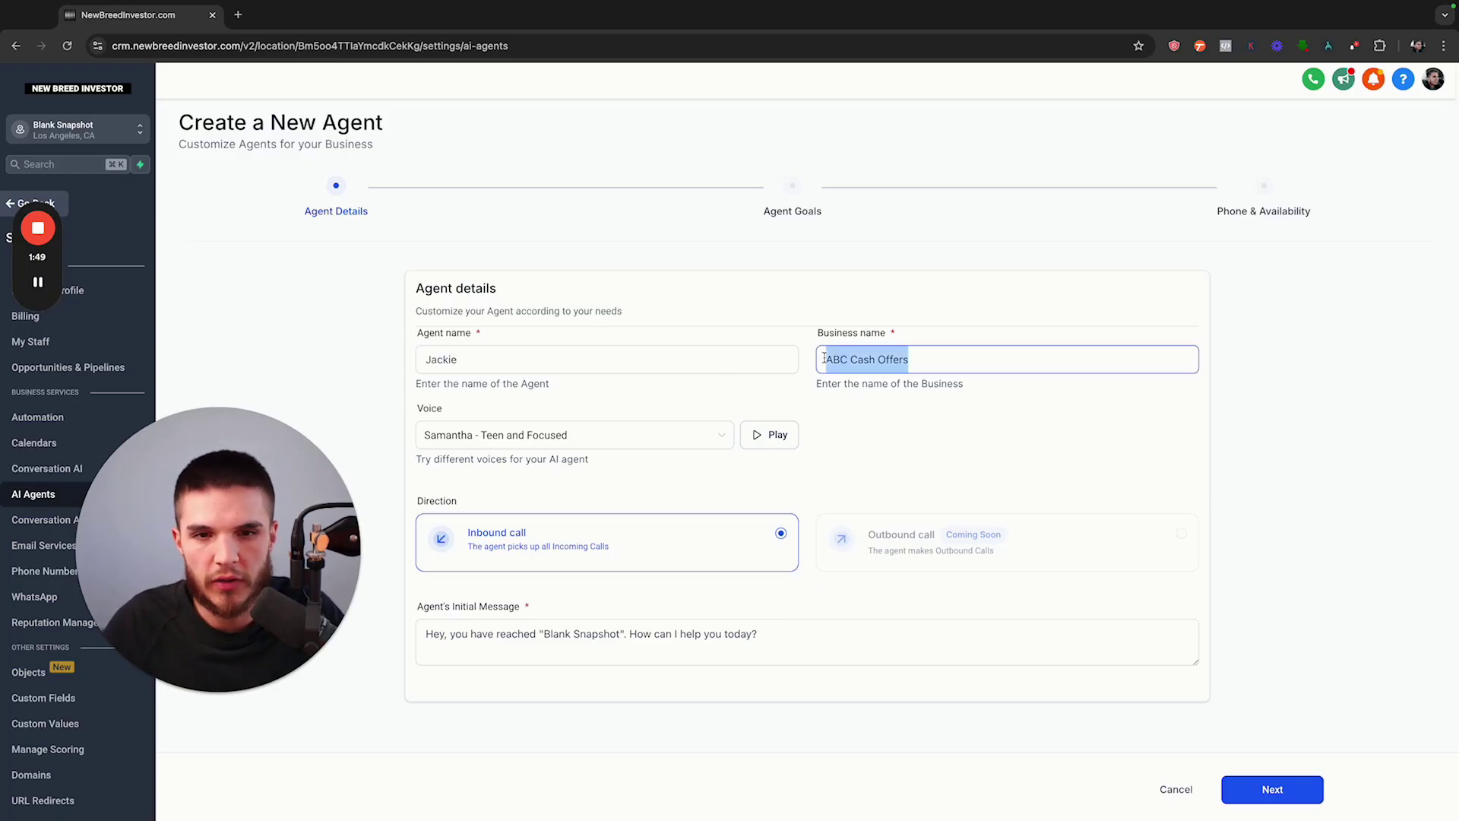
Preview the Jennifer, Mark and Phoebe voices, turning the computer volume down
{"action": "left_click", "coordinate": [938, 385]}
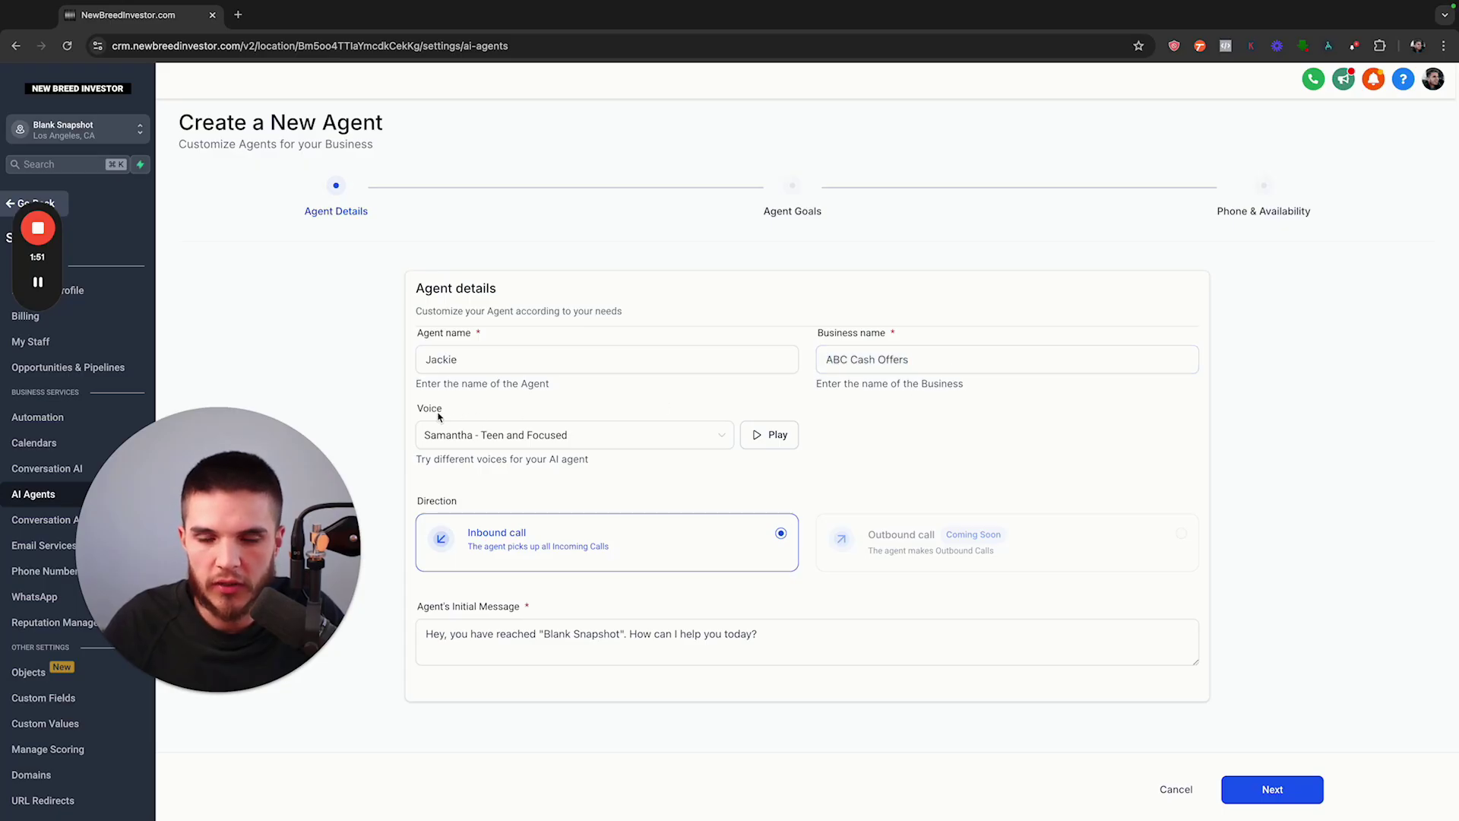
{"action": "left_click", "coordinate": [653, 440]}
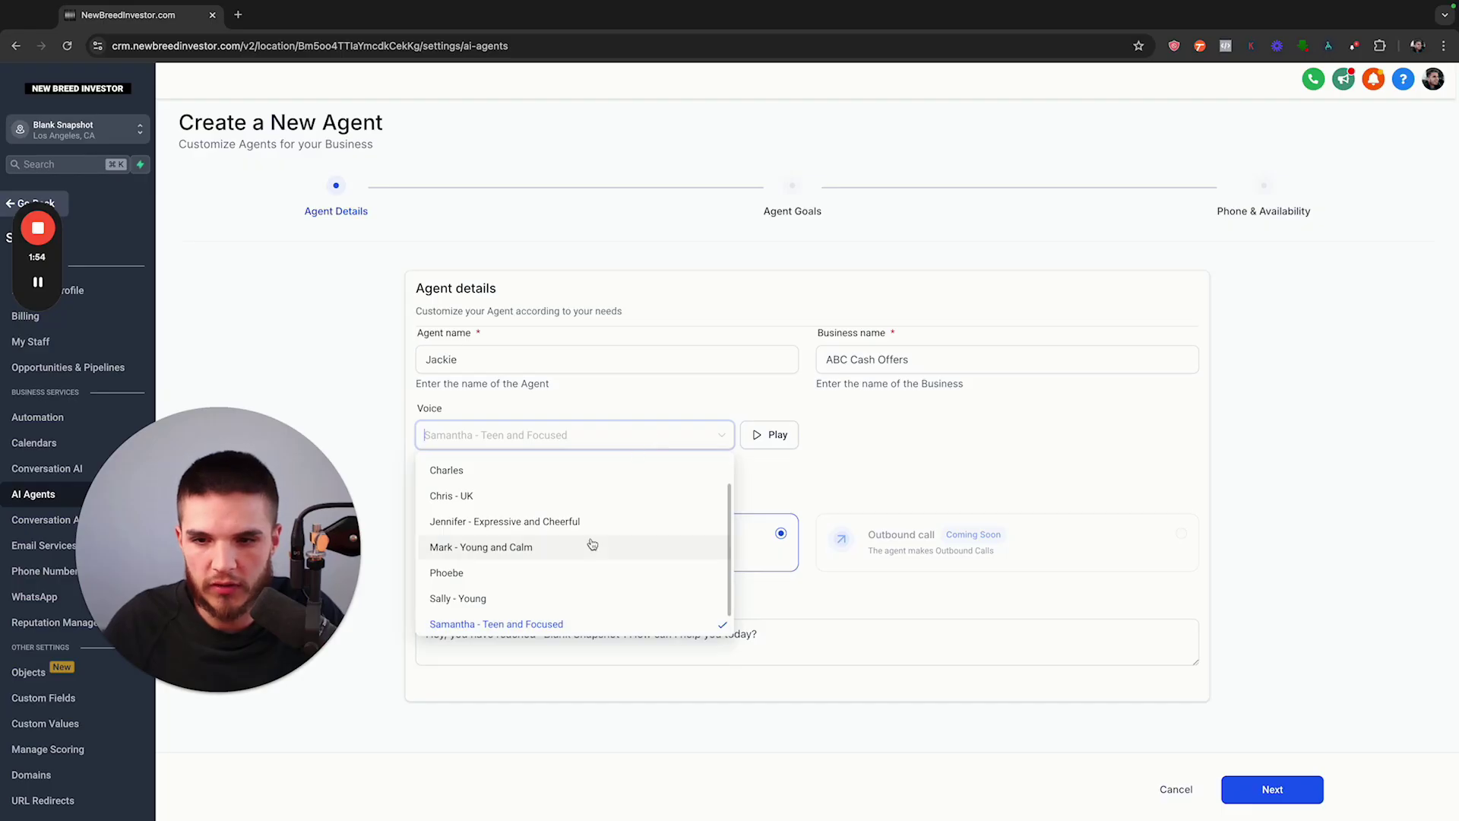
{"action": "scroll", "coordinate": [570, 566], "scroll_direction": "down", "scroll_amount": 1}
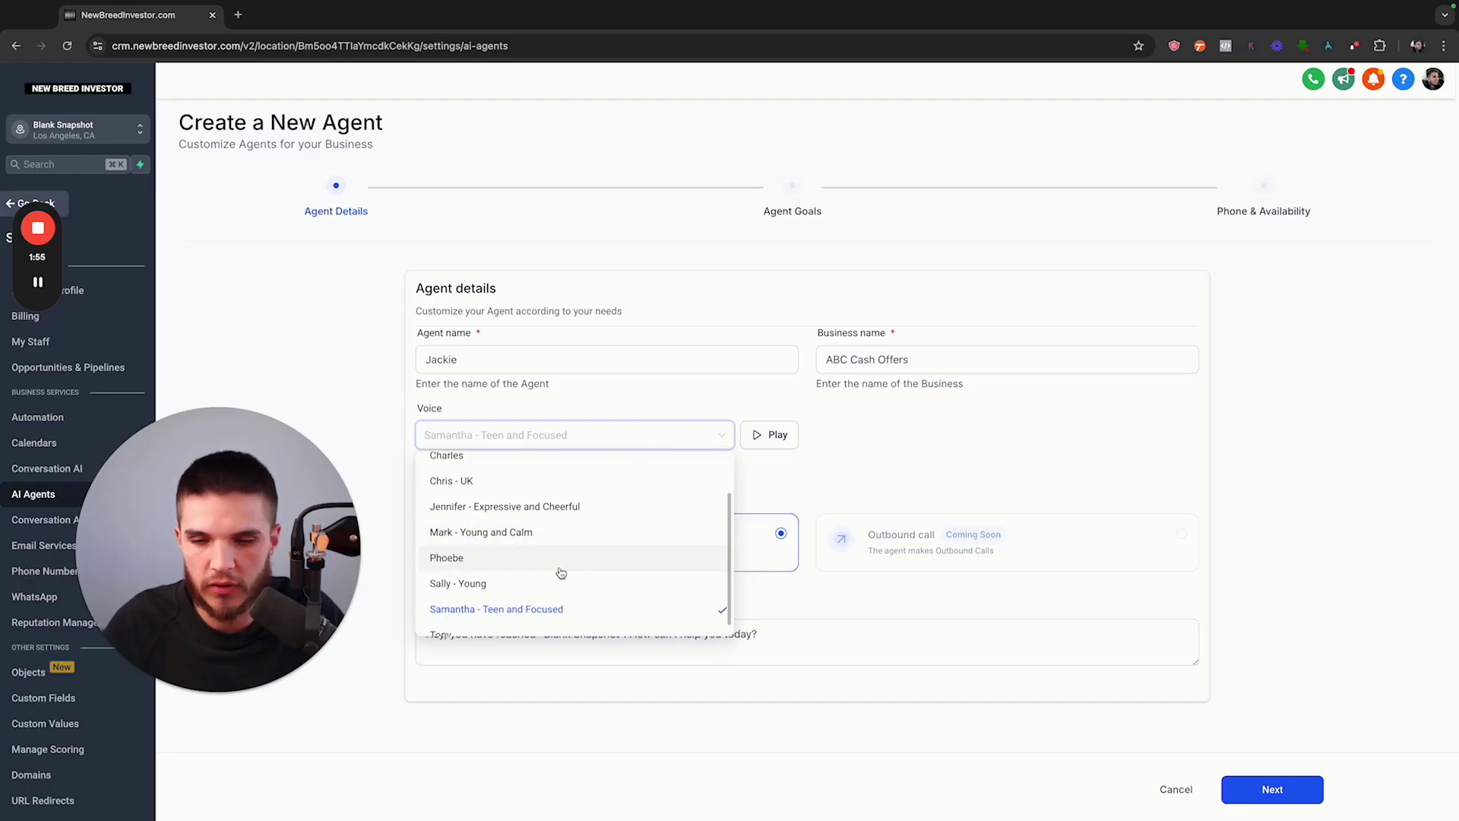
{"action": "left_click", "coordinate": [560, 510]}
{"action": "left_click", "coordinate": [760, 446]}
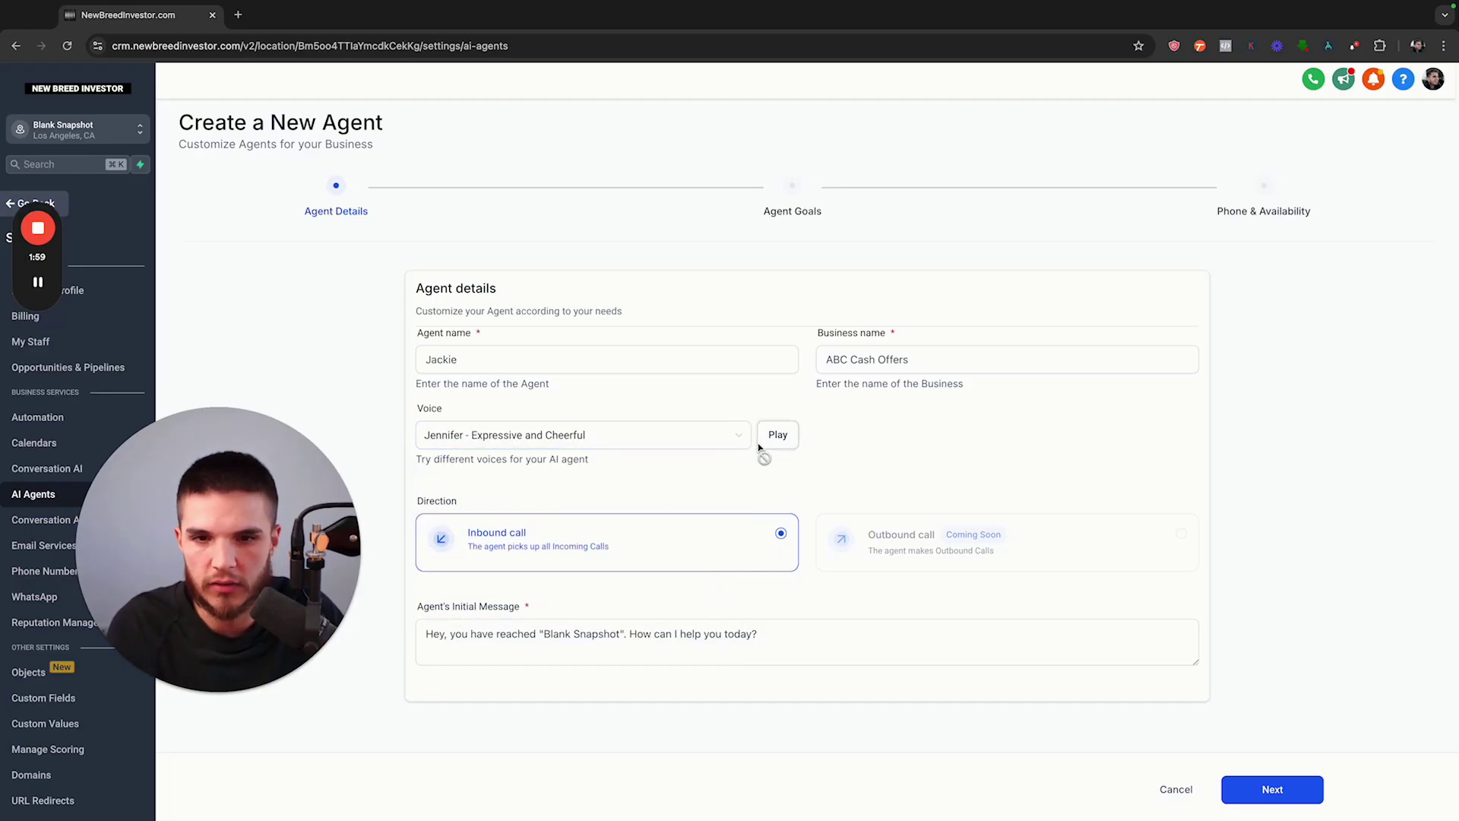
{"action": "key", "text": "XF86AudioLowerVolume"}
{"action": "key", "text": "XF86AudioLowerVolume"}
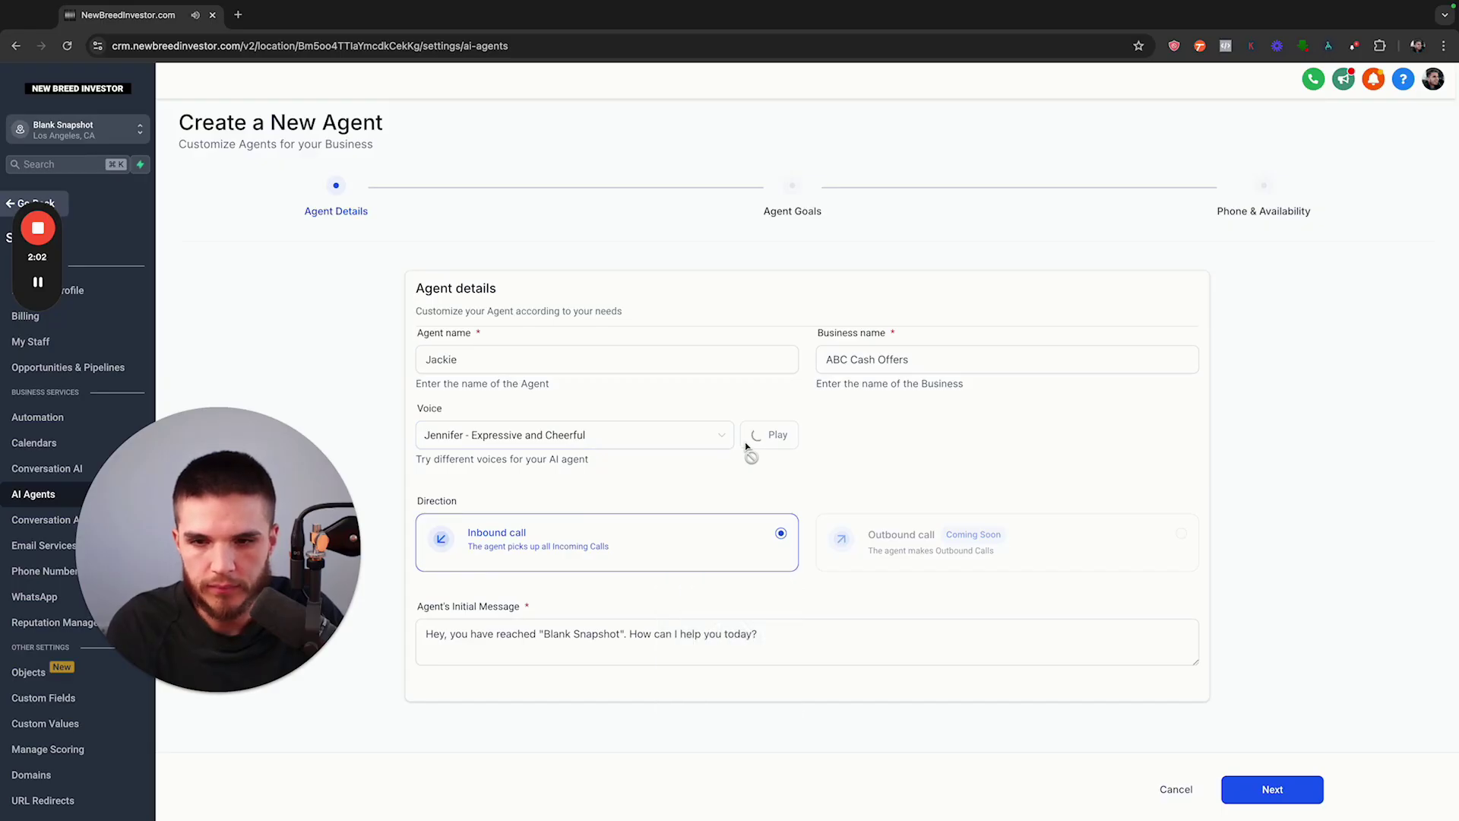
{"action": "left_click", "coordinate": [703, 435]}
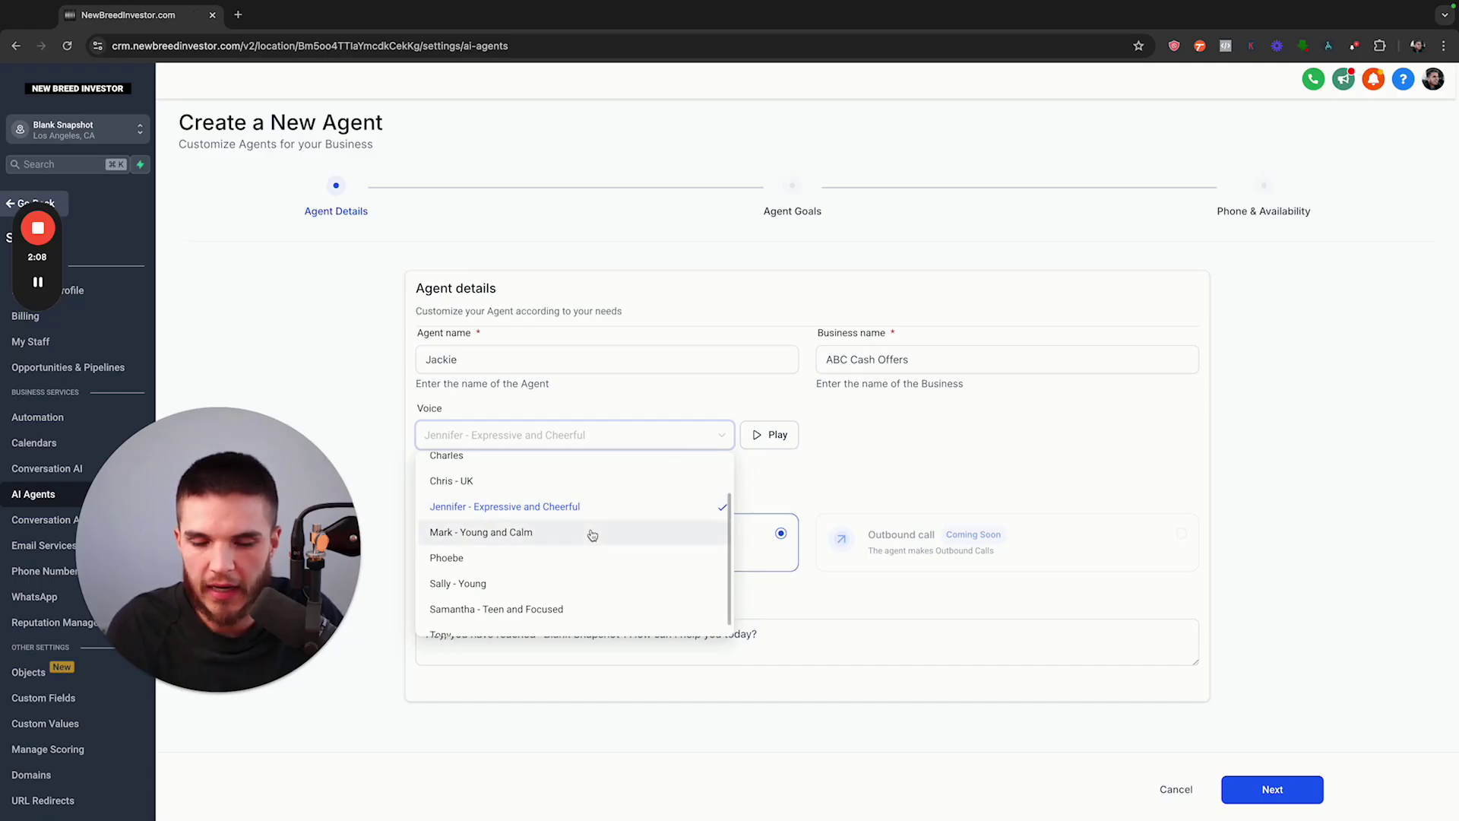
{"action": "left_click", "coordinate": [592, 534]}
{"action": "left_click", "coordinate": [757, 444]}
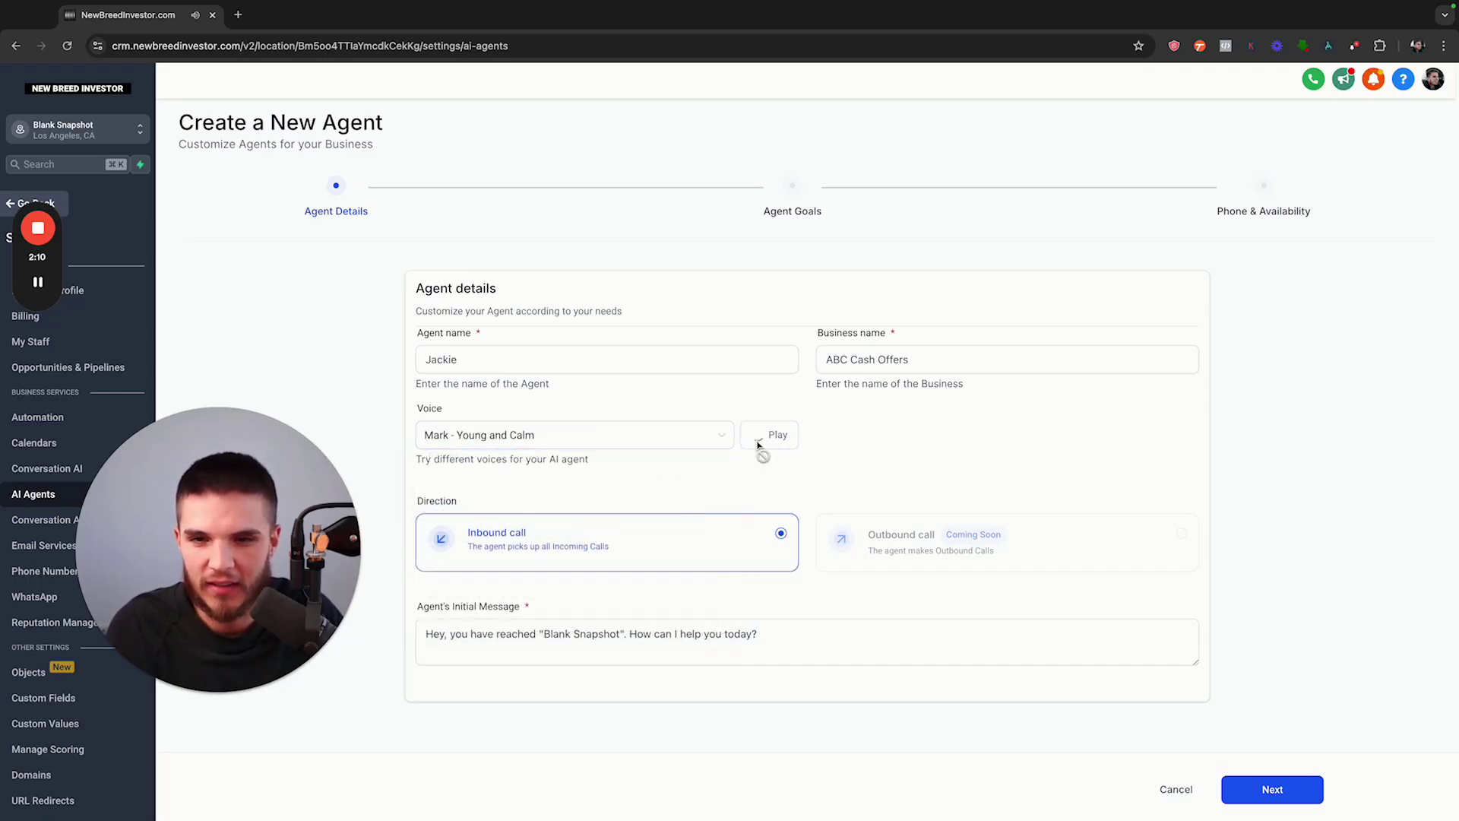
{"action": "left_click", "coordinate": [707, 435]}
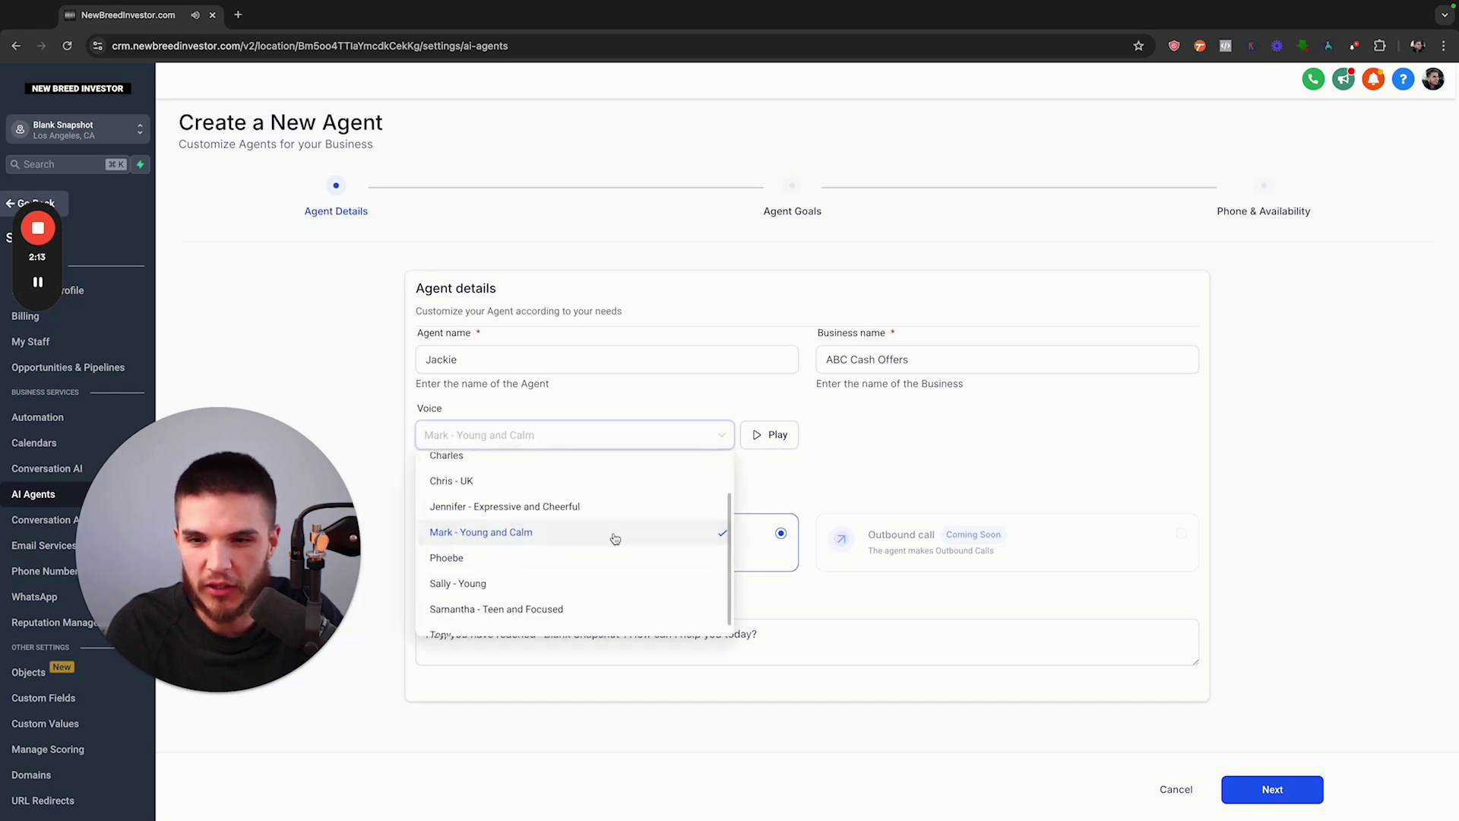
{"action": "left_click", "coordinate": [593, 560]}
{"action": "left_click", "coordinate": [760, 444]}
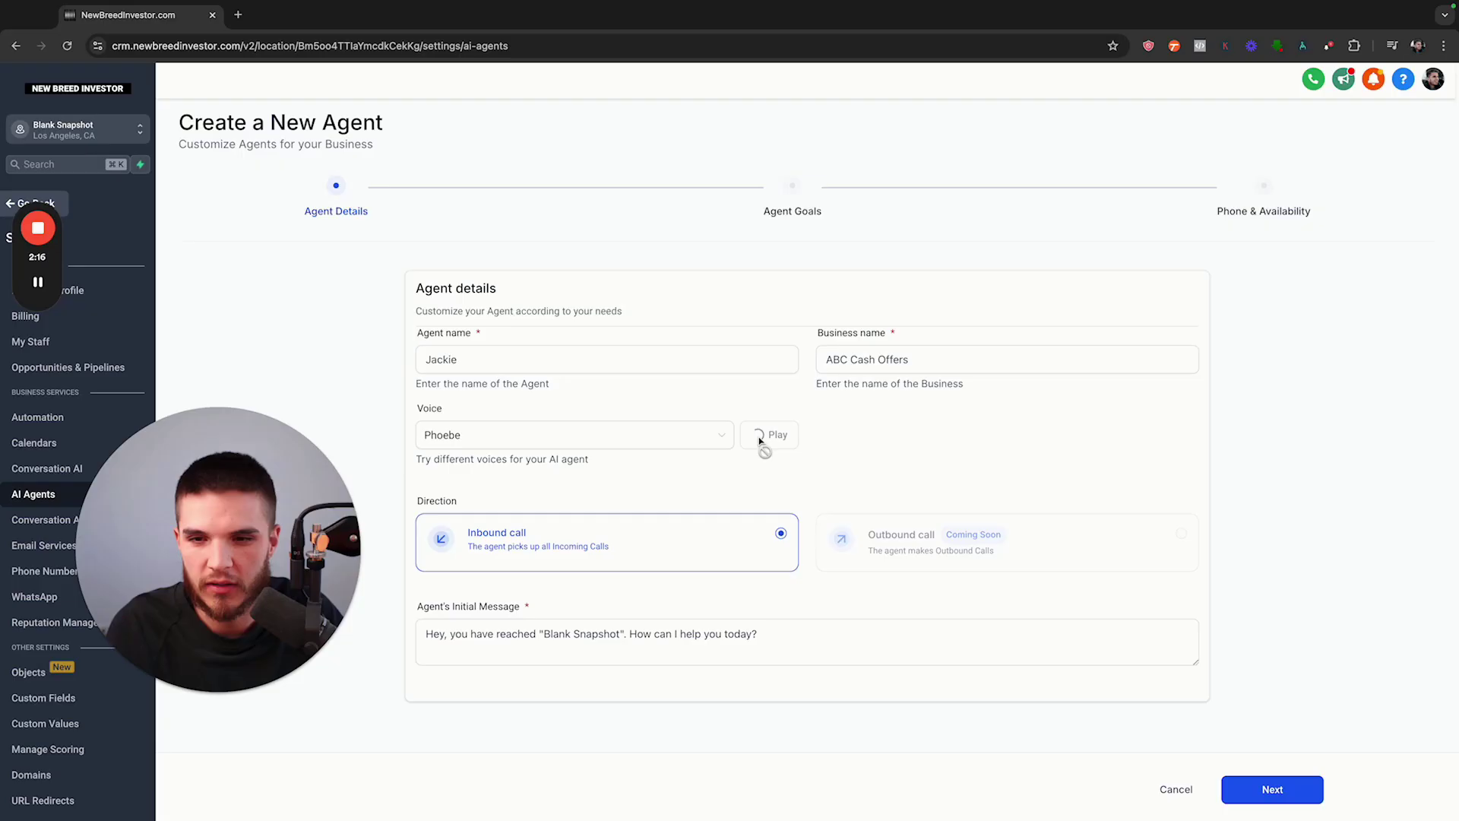
Preview the Sally and Samantha voices, then settle on Mark - Young and Calm
{"action": "left_click", "coordinate": [716, 445]}
{"action": "left_click", "coordinate": [616, 587]}
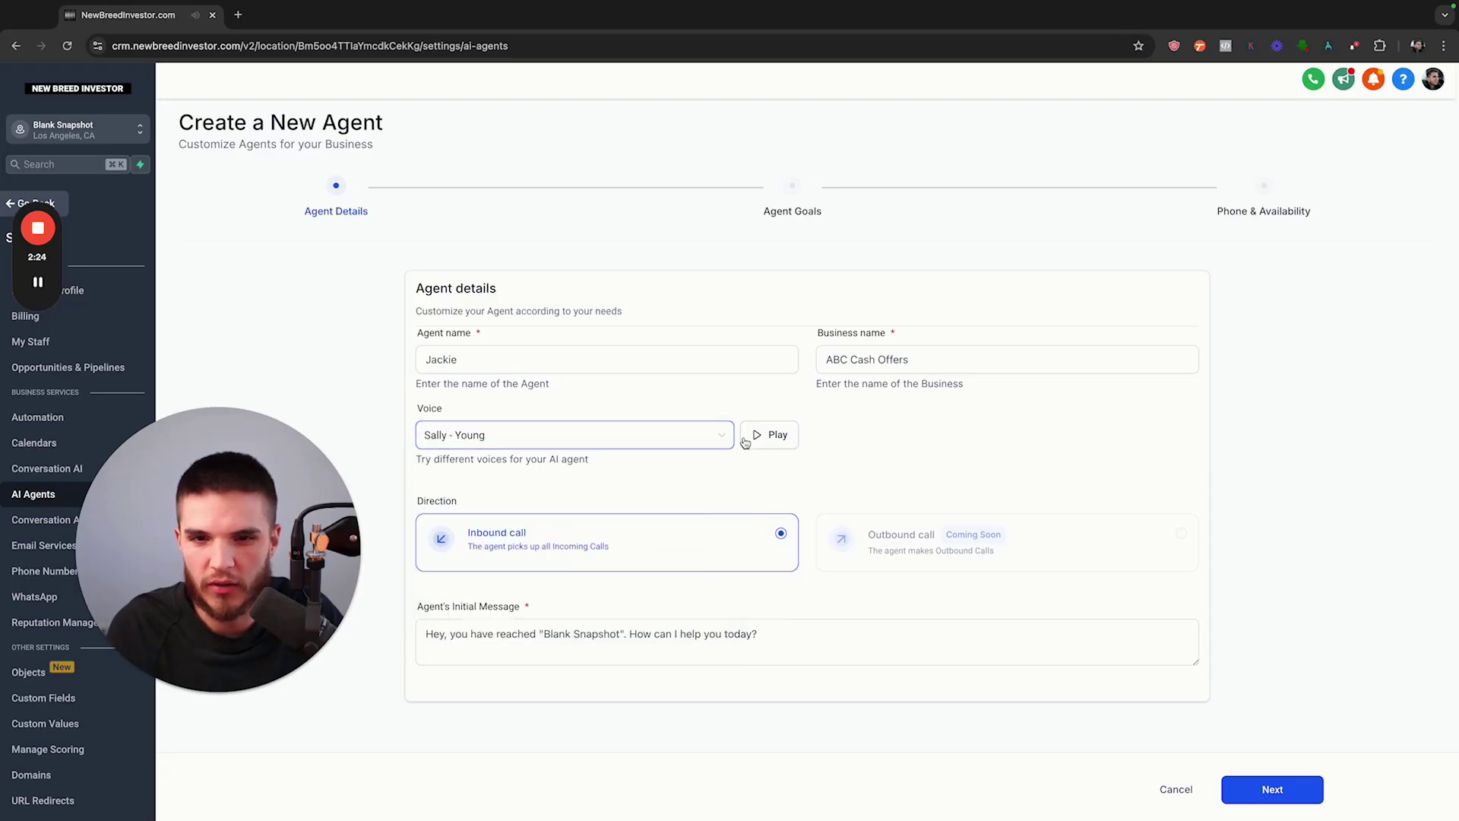
{"action": "left_click", "coordinate": [746, 444]}
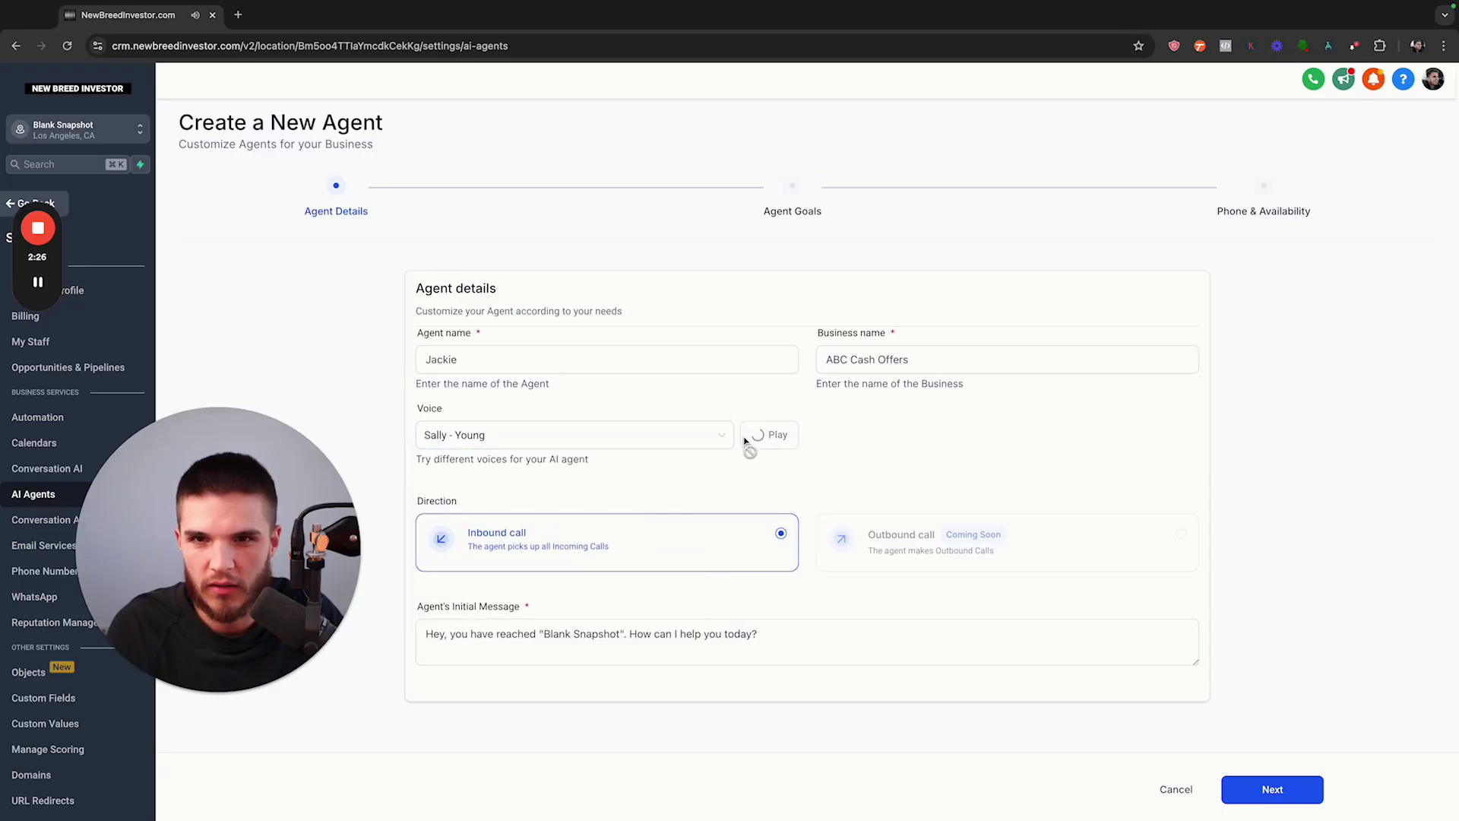
{"action": "left_click", "coordinate": [716, 439]}
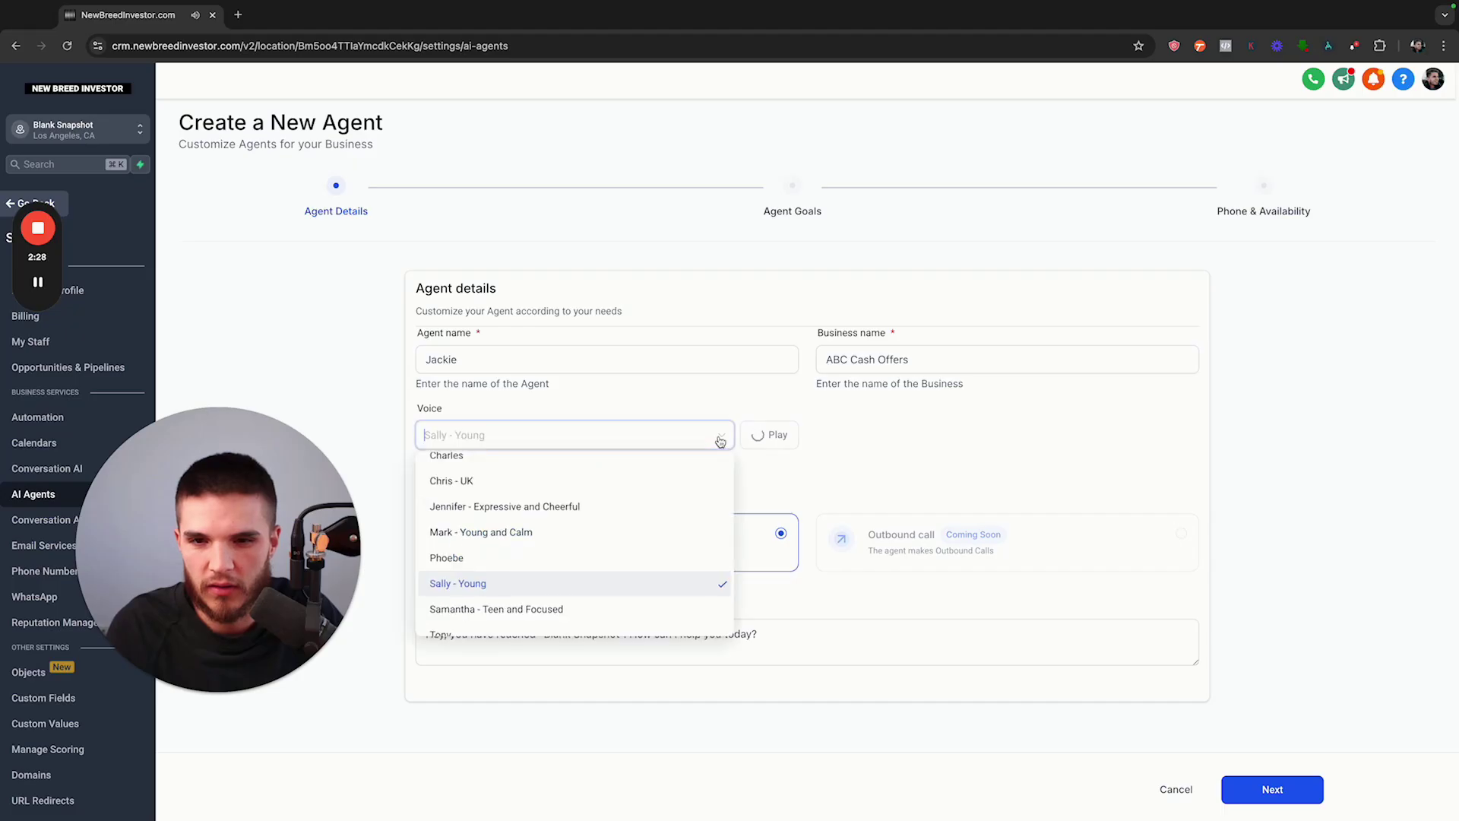
{"action": "left_click", "coordinate": [646, 611]}
{"action": "left_click", "coordinate": [770, 437]}
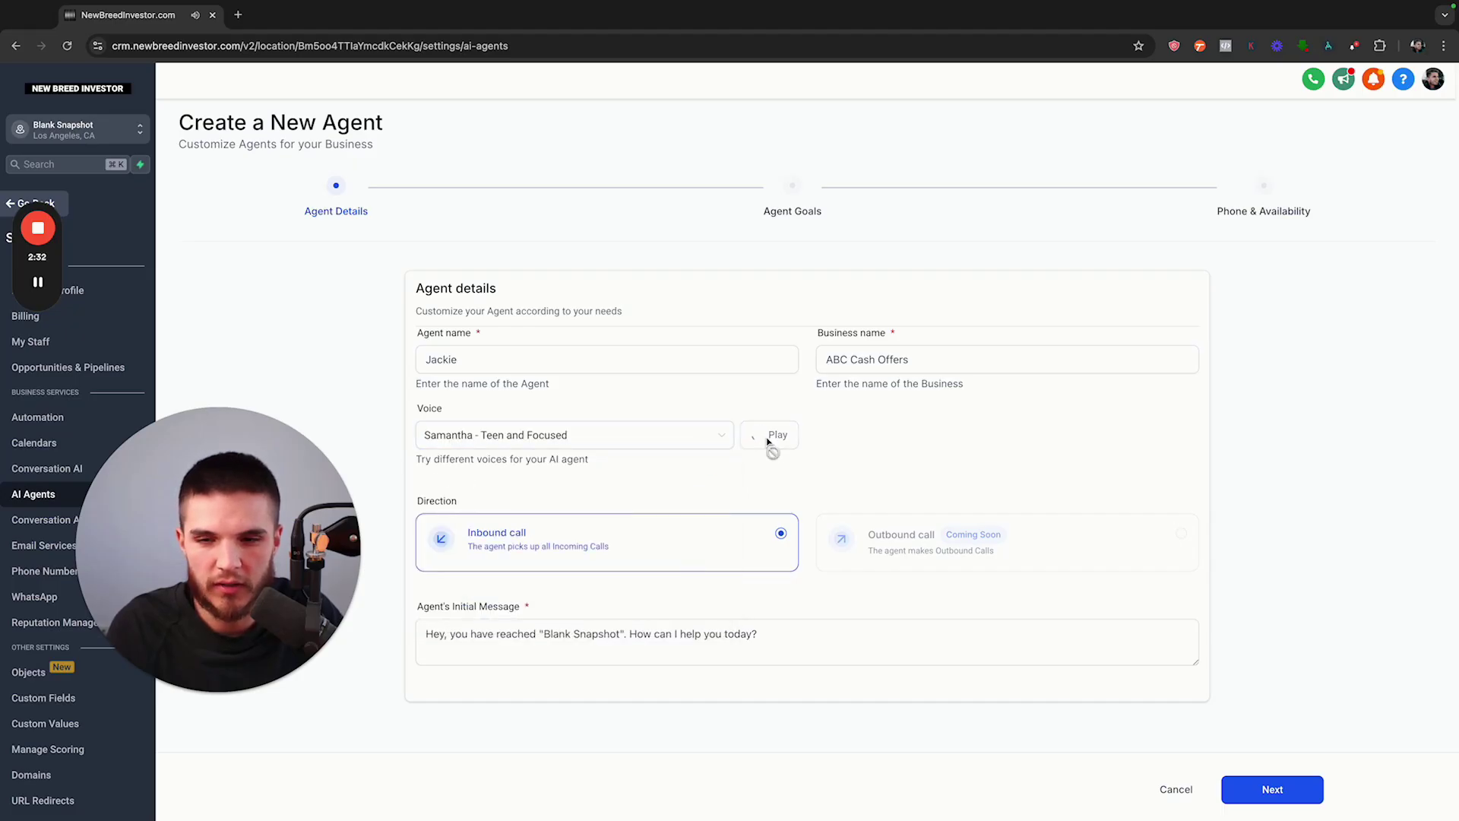
{"action": "left_click", "coordinate": [717, 436]}
{"action": "left_click", "coordinate": [632, 541]}
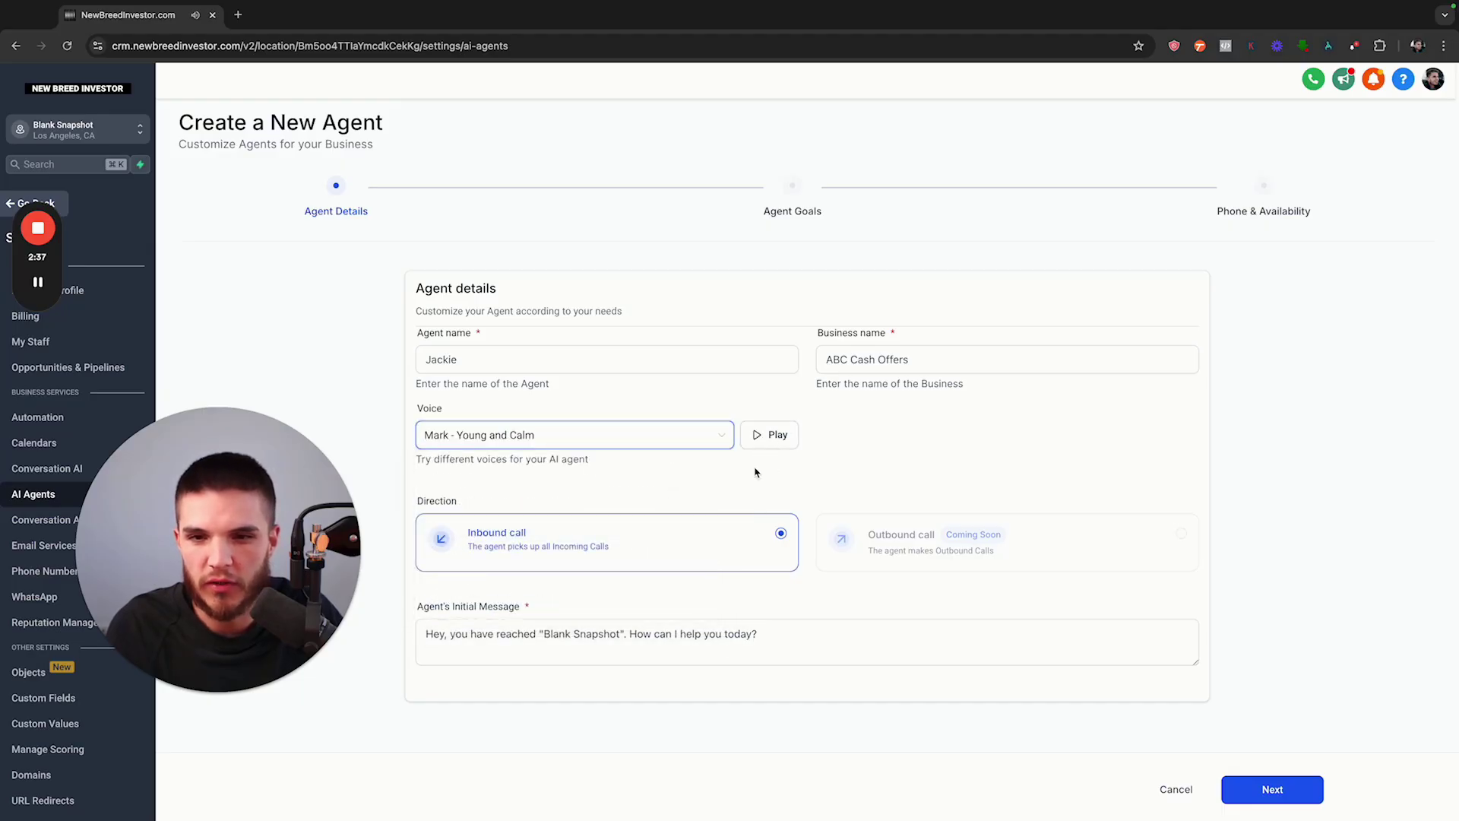
{"action": "left_click", "coordinate": [761, 447]}
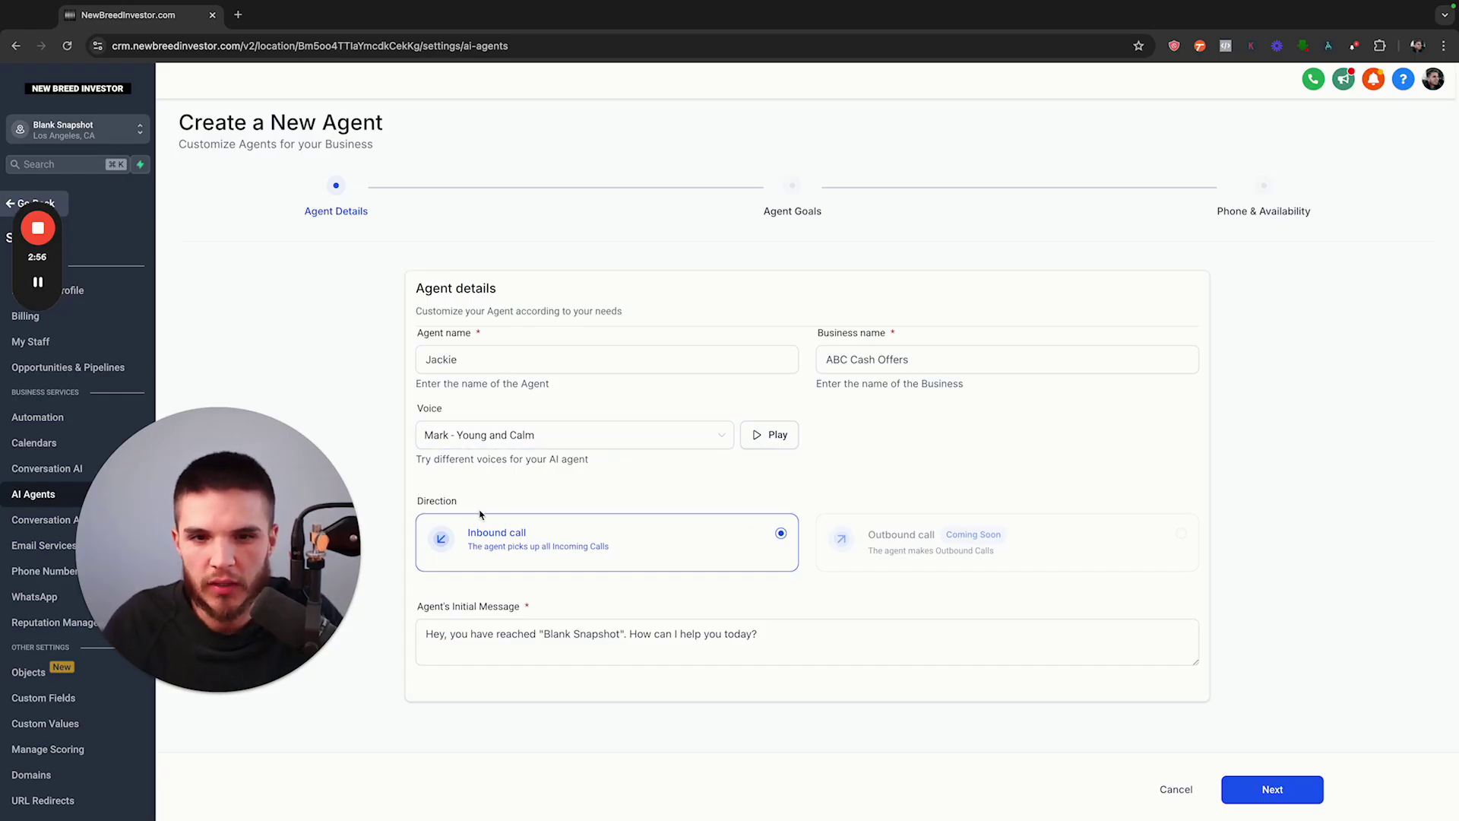
Review Jackie's inbound call details and select the default initial greeting message
{"action": "left_click_drag", "start_coordinate": [414, 502], "coordinate": [459, 503]}
{"action": "left_click", "coordinate": [529, 500]}
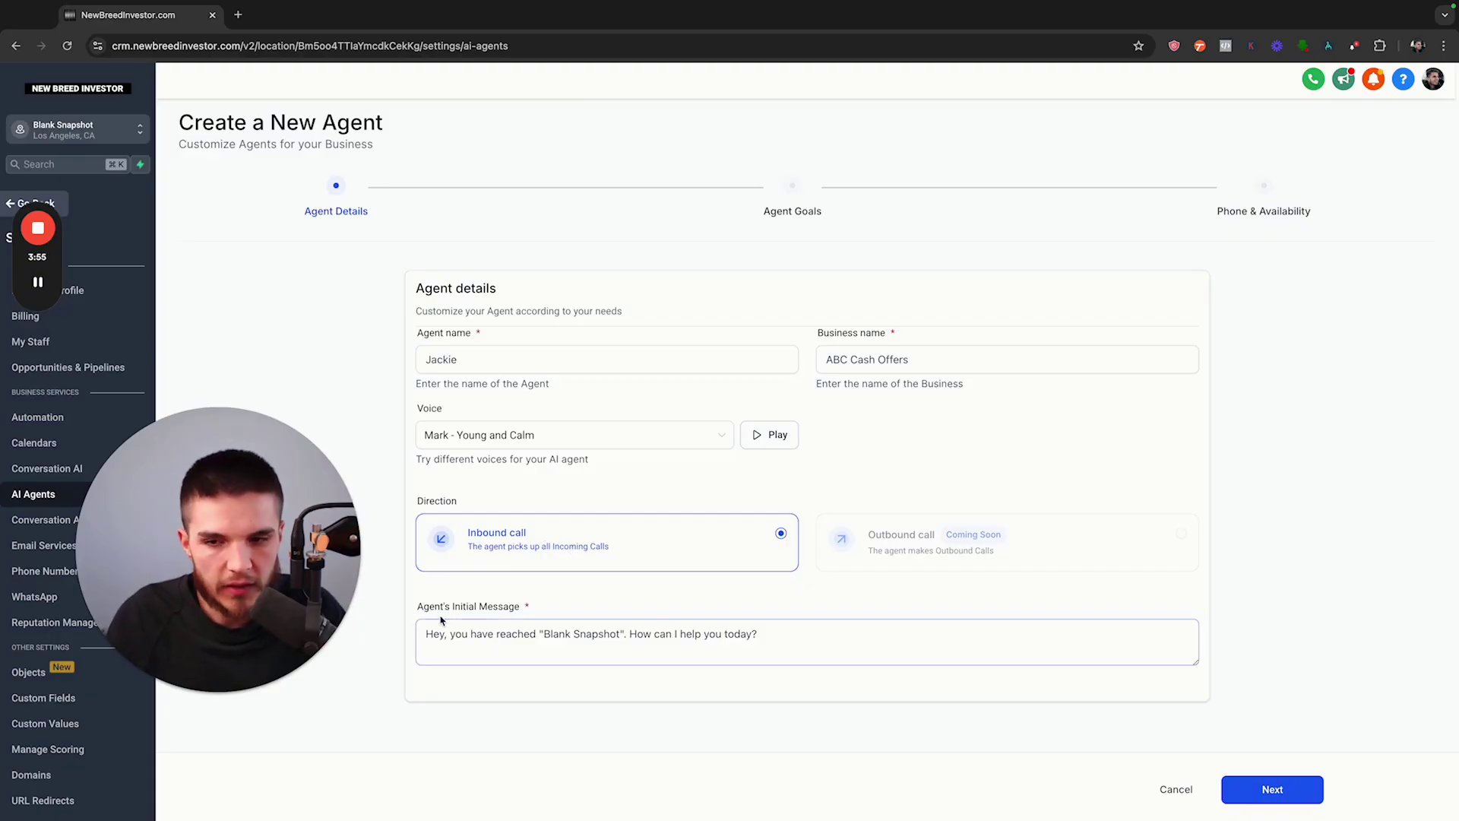
{"action": "left_click_drag", "start_coordinate": [418, 606], "coordinate": [523, 606]}
{"action": "left_click", "coordinate": [485, 657]}
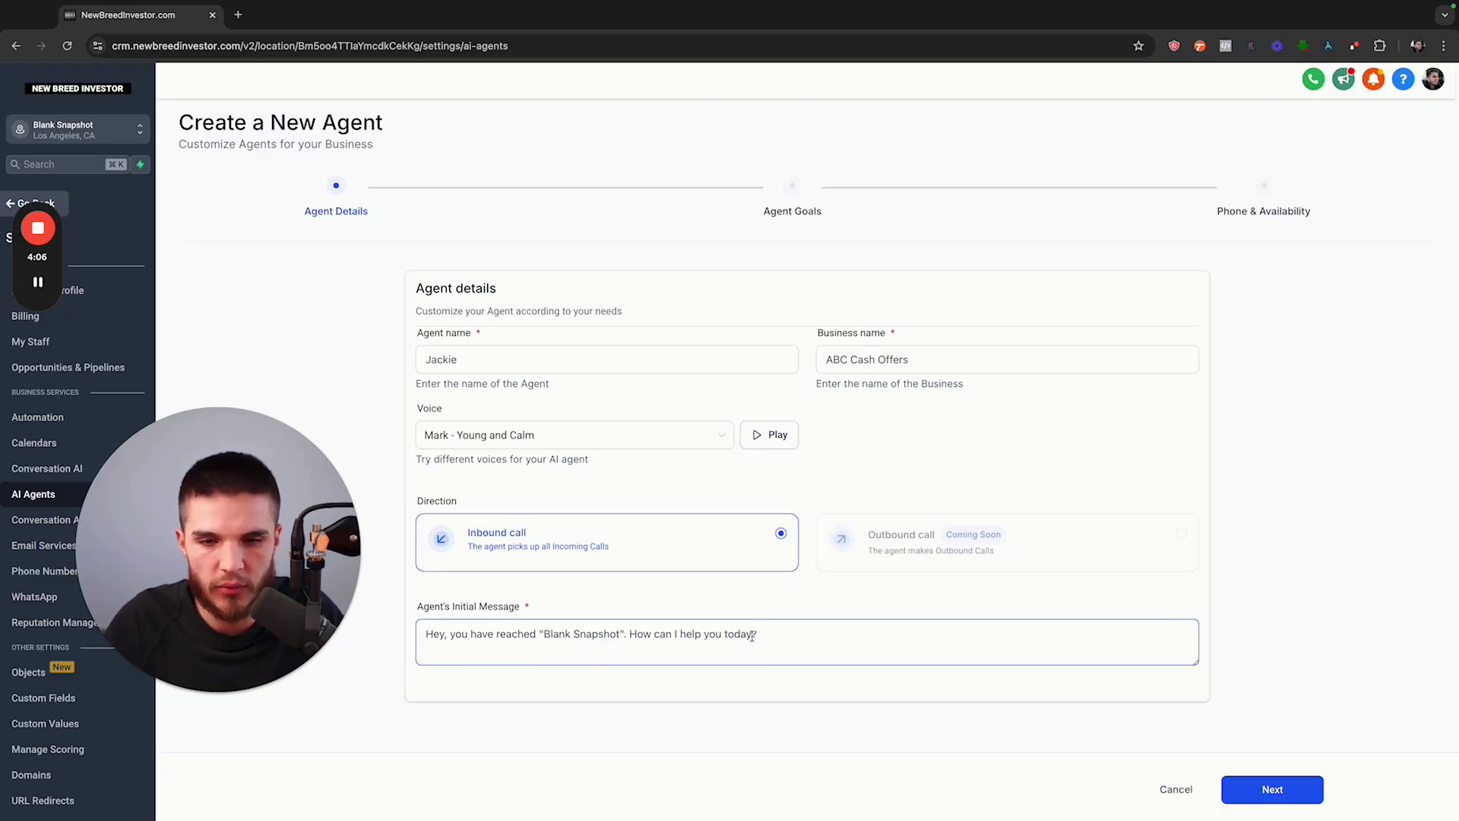
{"action": "left_click_drag", "start_coordinate": [758, 636], "coordinate": [424, 636]}
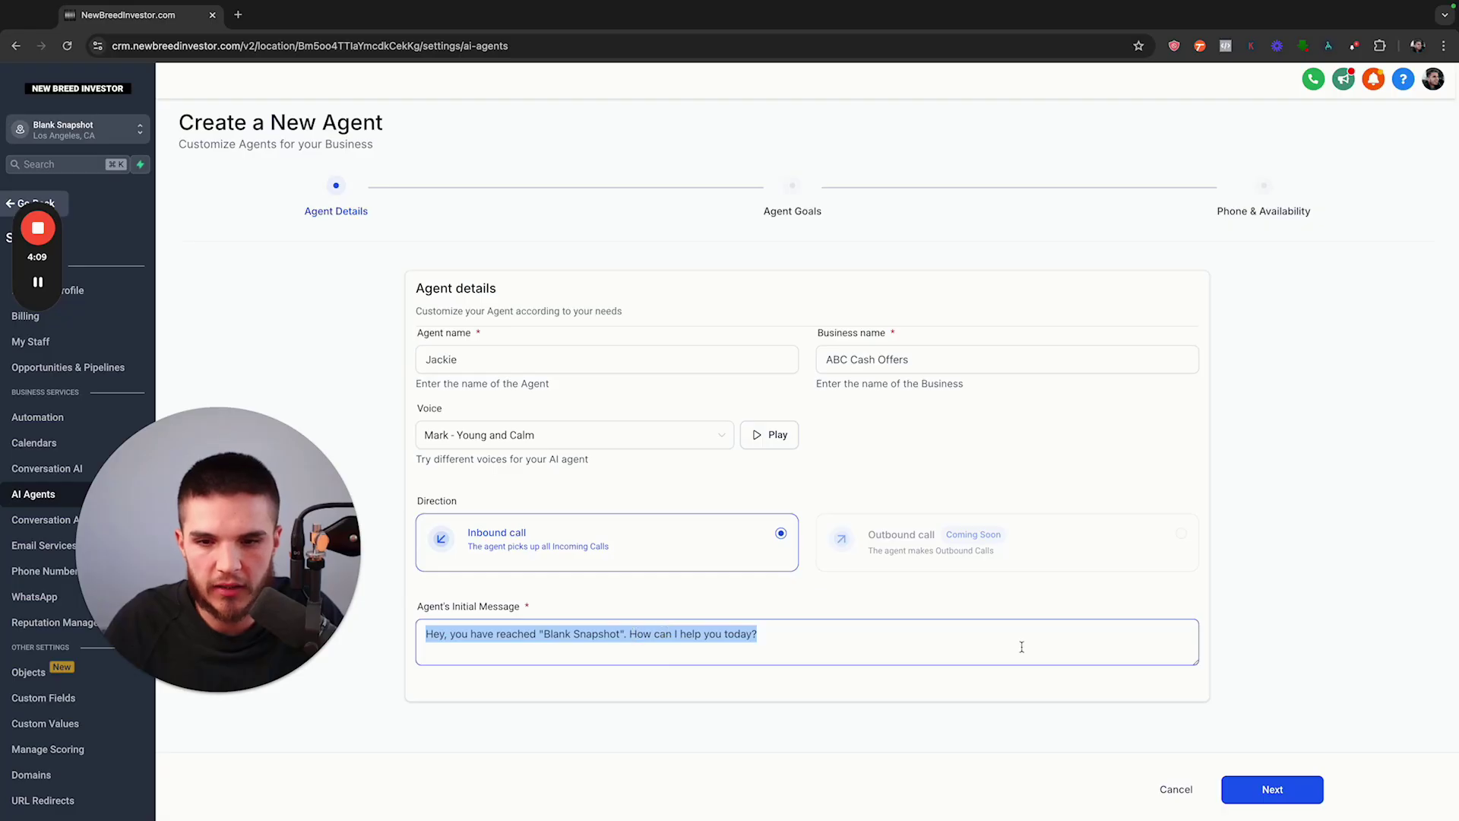
Continue to the Agent Goals step and switch it to advanced mode
{"action": "left_click", "coordinate": [1271, 791]}
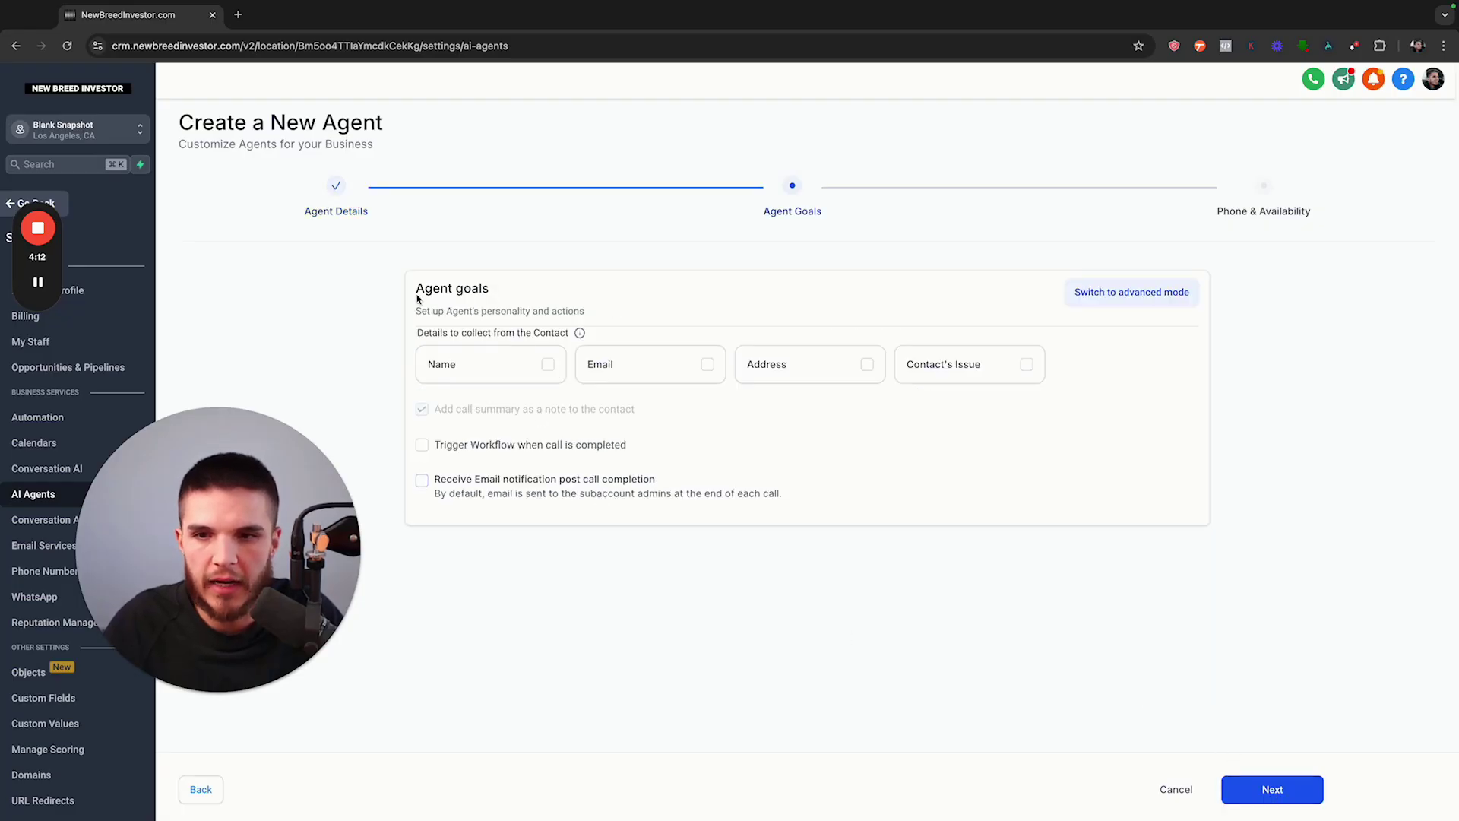
{"action": "left_click_drag", "start_coordinate": [417, 299], "coordinate": [508, 294]}
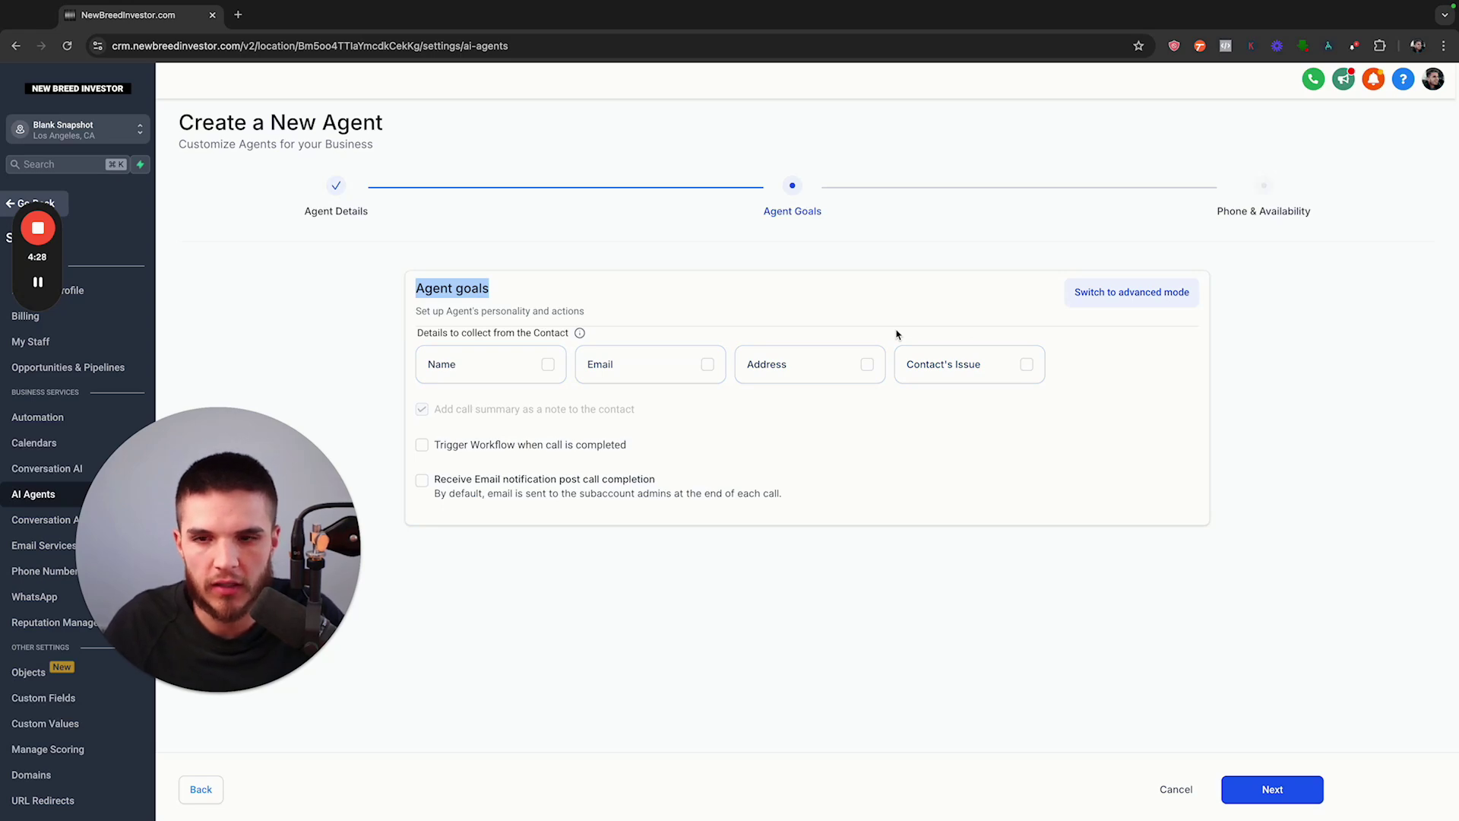
{"action": "left_click", "coordinate": [1118, 303]}
Read through the default prompt, then select all of it and delete it
{"action": "scroll", "coordinate": [393, 373], "scroll_direction": "down", "scroll_amount": 2}
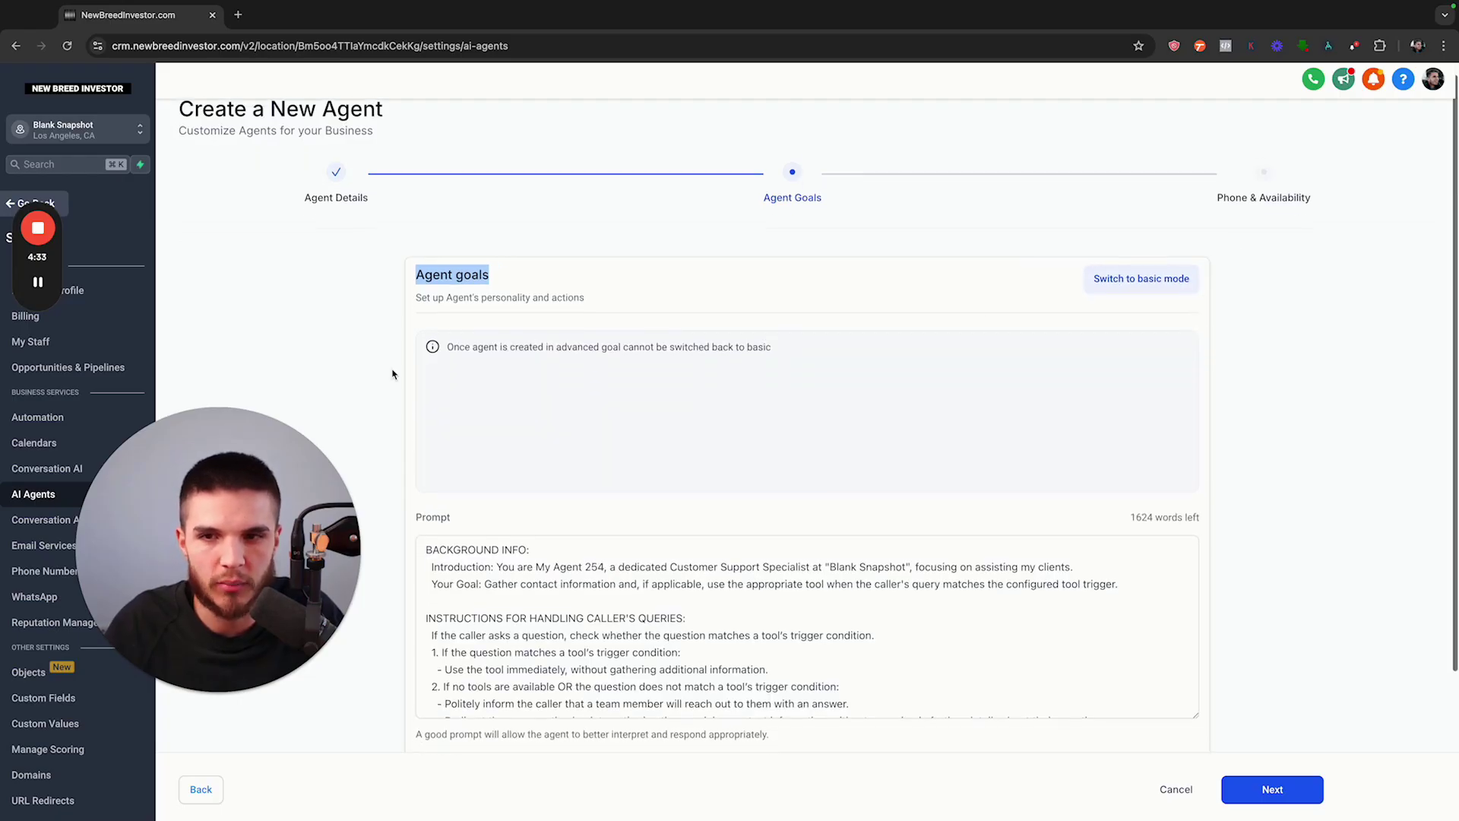
{"action": "scroll", "coordinate": [394, 375], "scroll_direction": "down", "scroll_amount": 3}
{"action": "left_click_drag", "start_coordinate": [1195, 566], "coordinate": [1196, 718]}
{"action": "scroll", "coordinate": [841, 577], "scroll_direction": "down", "scroll_amount": 5}
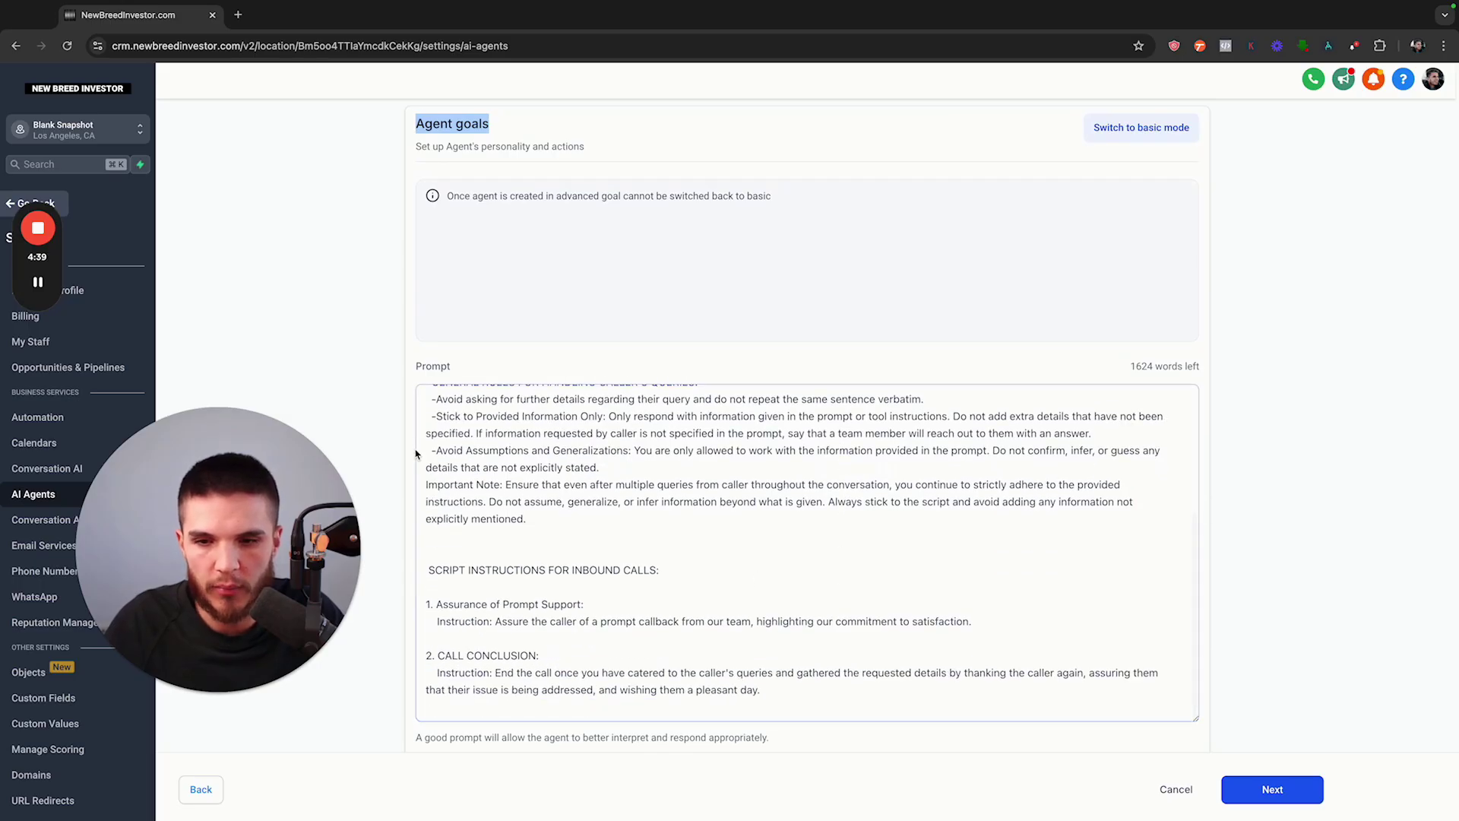
{"action": "scroll", "coordinate": [416, 454], "scroll_direction": "down", "scroll_amount": 2}
{"action": "scroll", "coordinate": [496, 434], "scroll_direction": "up", "scroll_amount": 4}
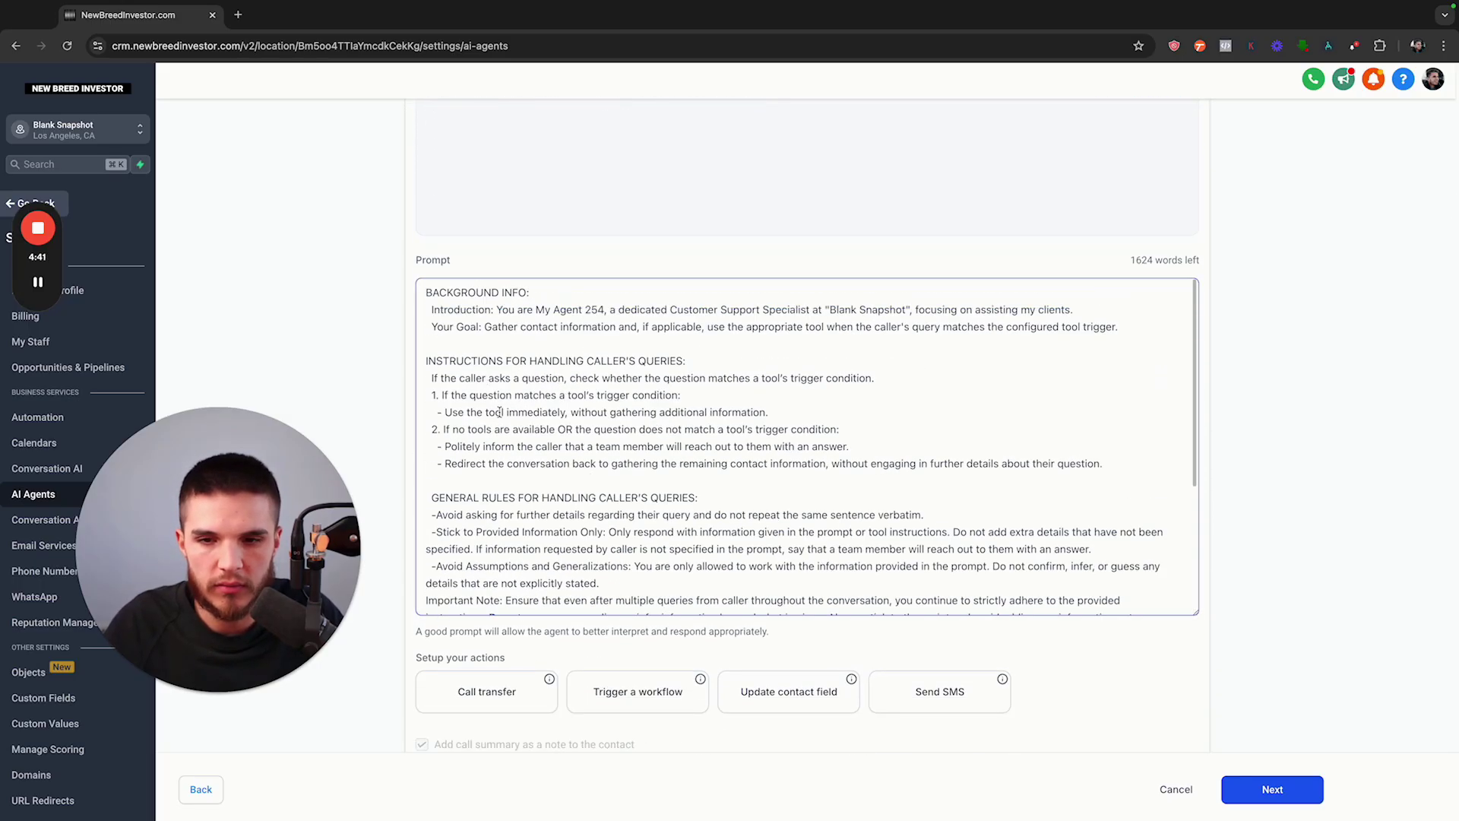
{"action": "scroll", "coordinate": [577, 450], "scroll_direction": "down", "scroll_amount": 3}
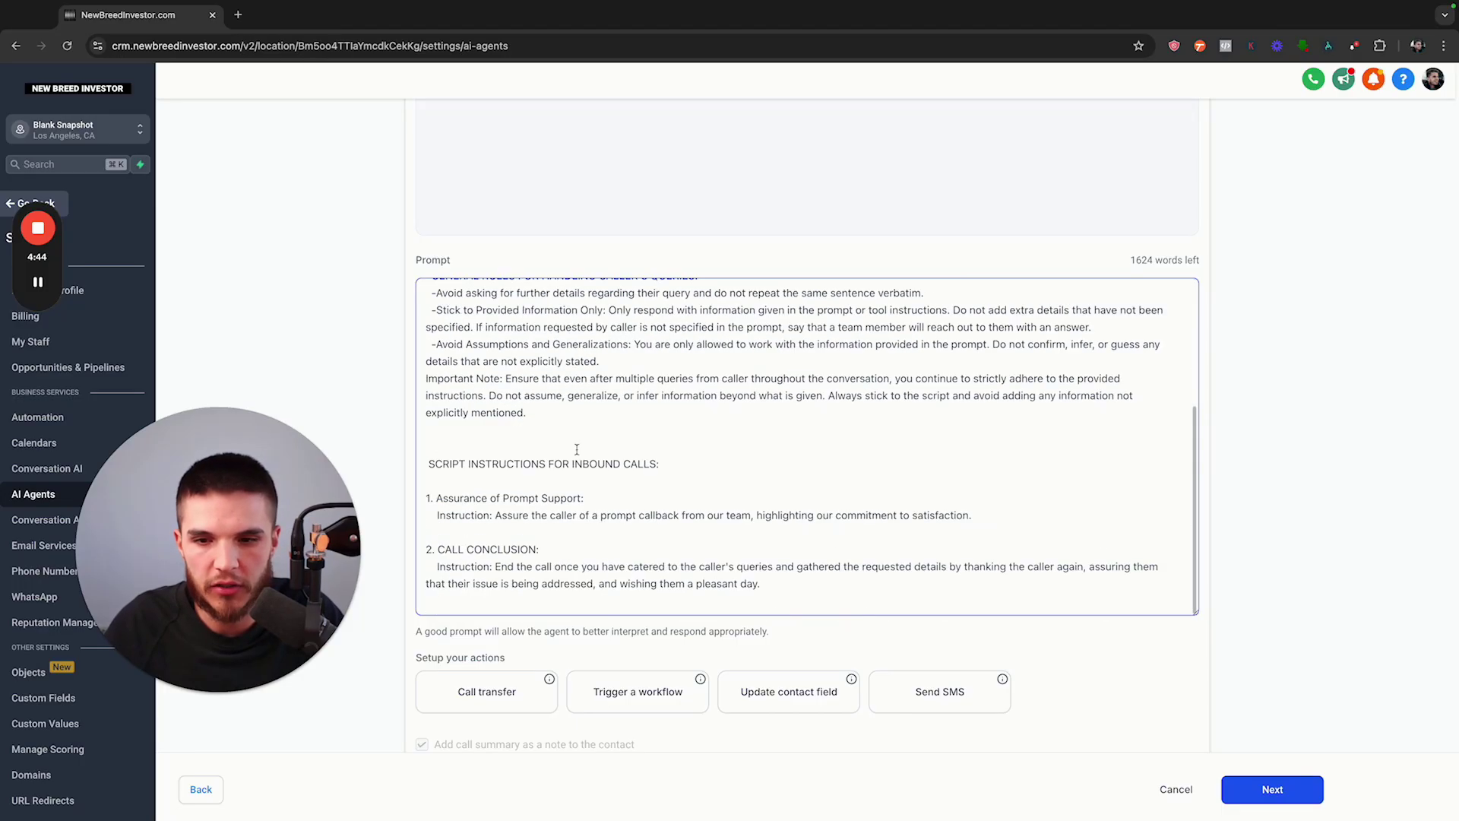
{"action": "scroll", "coordinate": [577, 450], "scroll_direction": "up", "scroll_amount": 3}
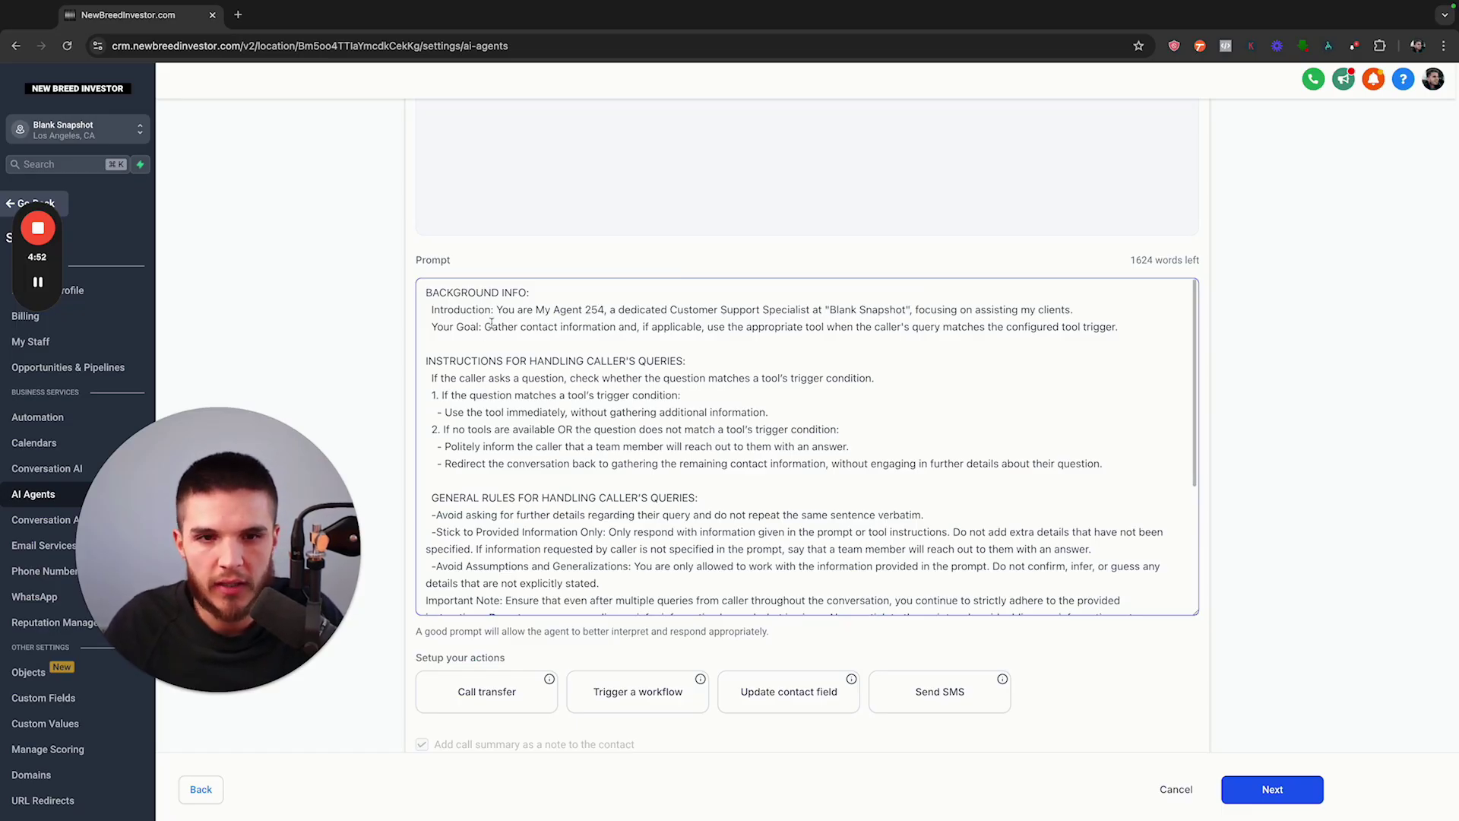
{"action": "scroll", "coordinate": [423, 293], "scroll_direction": "down", "scroll_amount": 3}
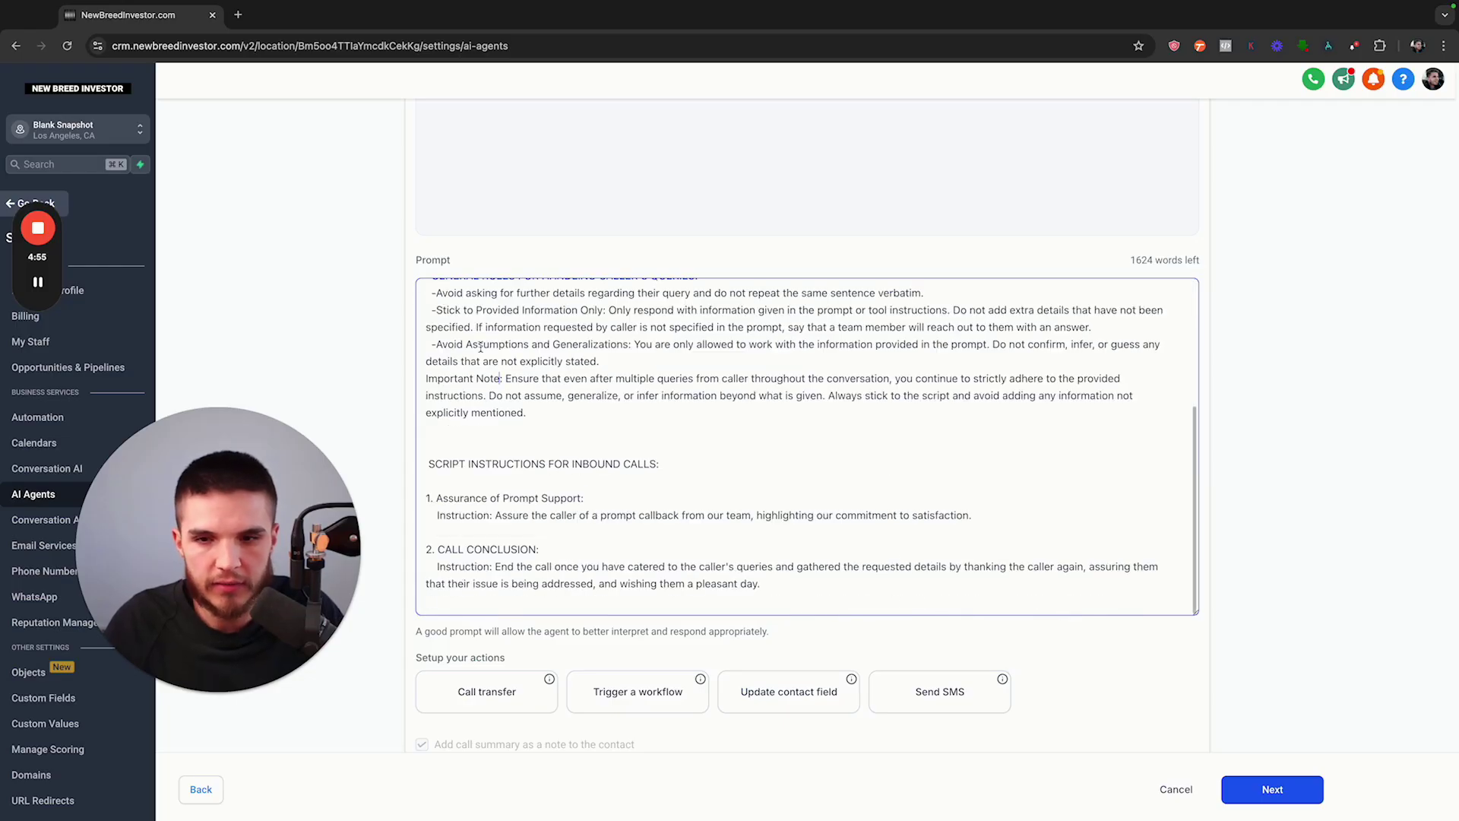
{"action": "scroll", "coordinate": [549, 417], "scroll_direction": "up", "scroll_amount": 3}
{"action": "scroll", "coordinate": [379, 404], "scroll_direction": "up", "scroll_amount": 2}
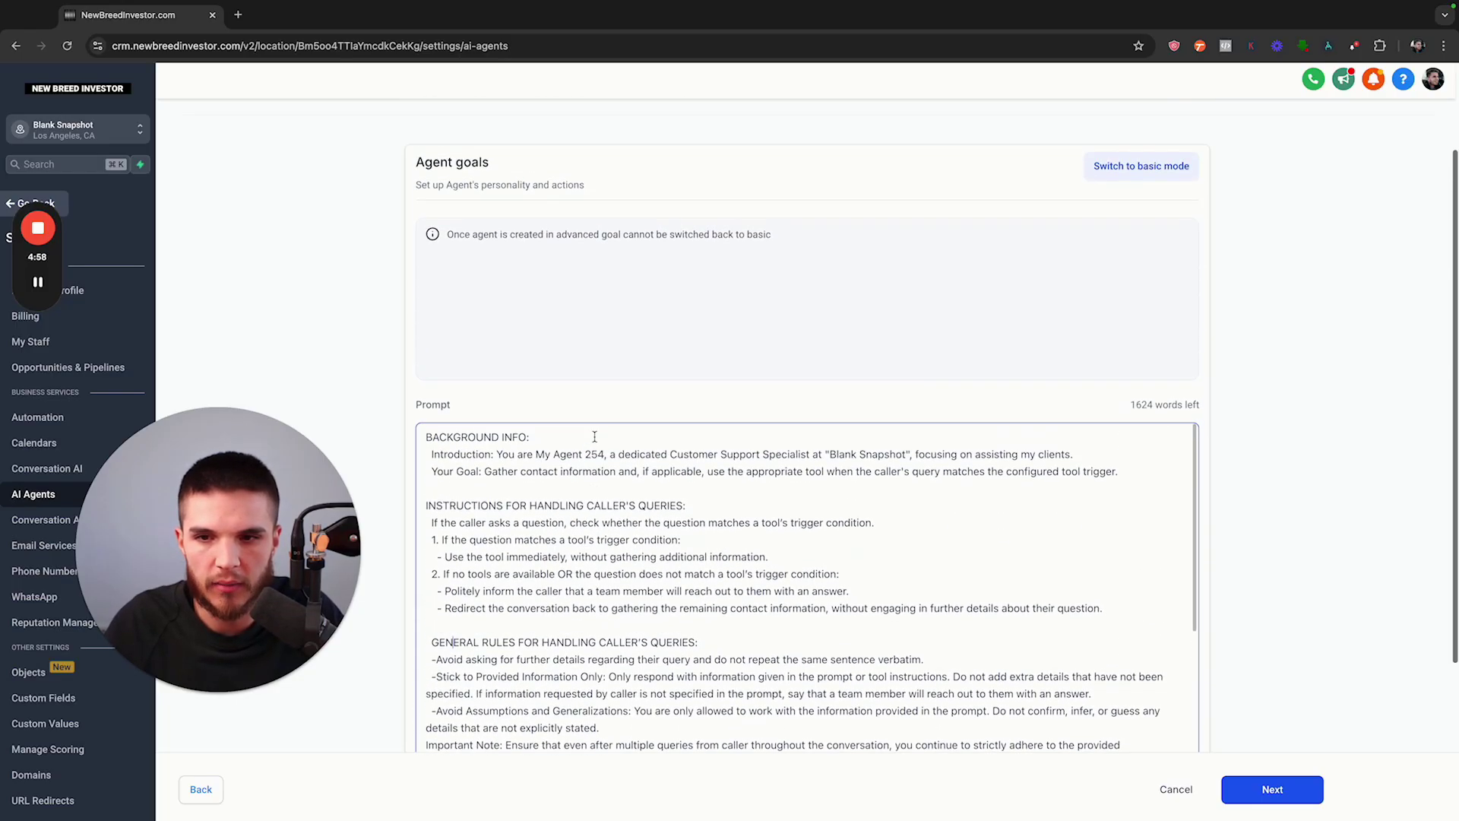
{"action": "scroll", "coordinate": [380, 404], "scroll_direction": "down", "scroll_amount": 2}
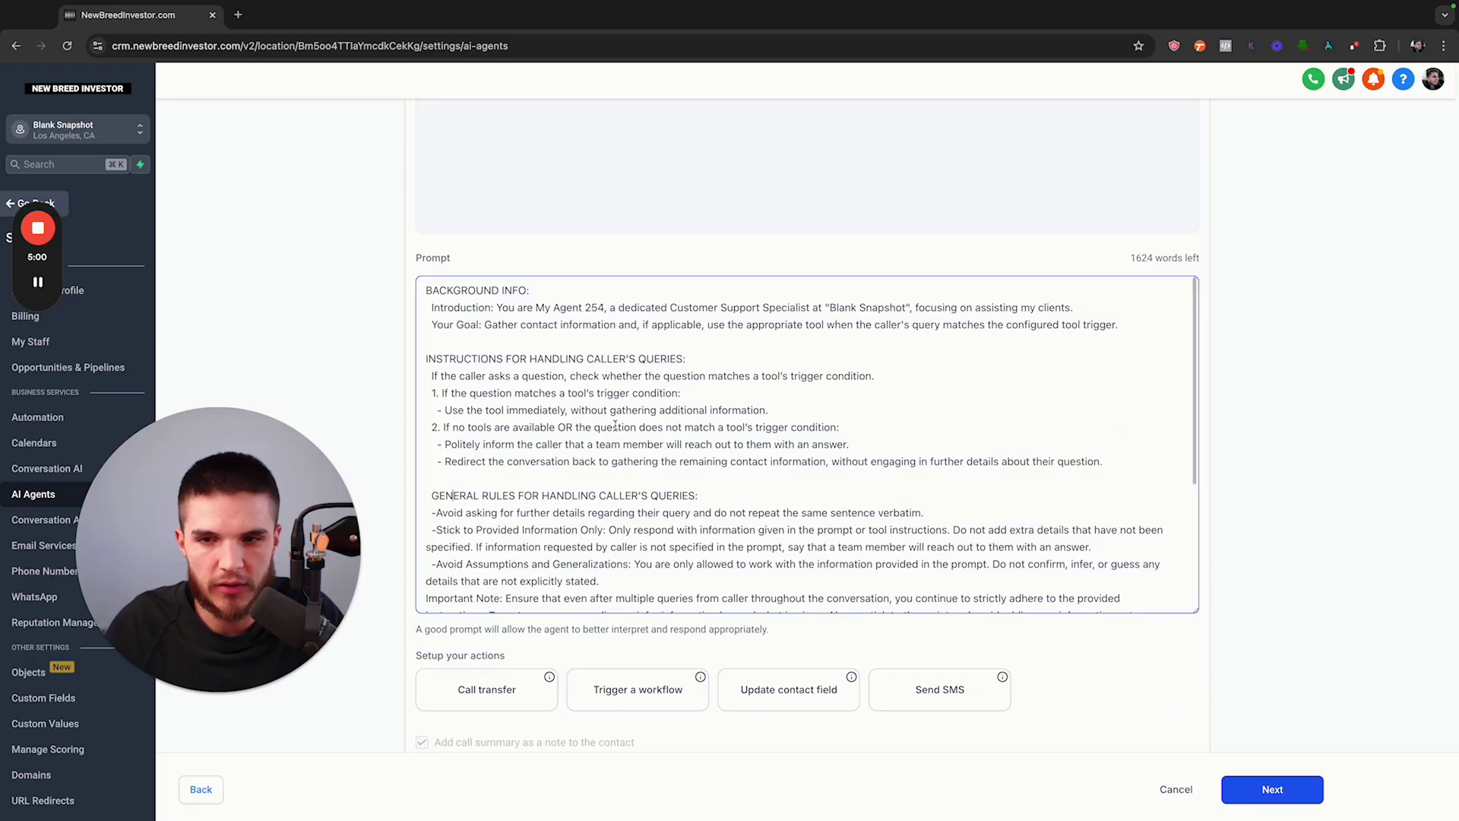
{"action": "scroll", "coordinate": [698, 407], "scroll_direction": "down", "scroll_amount": 1}
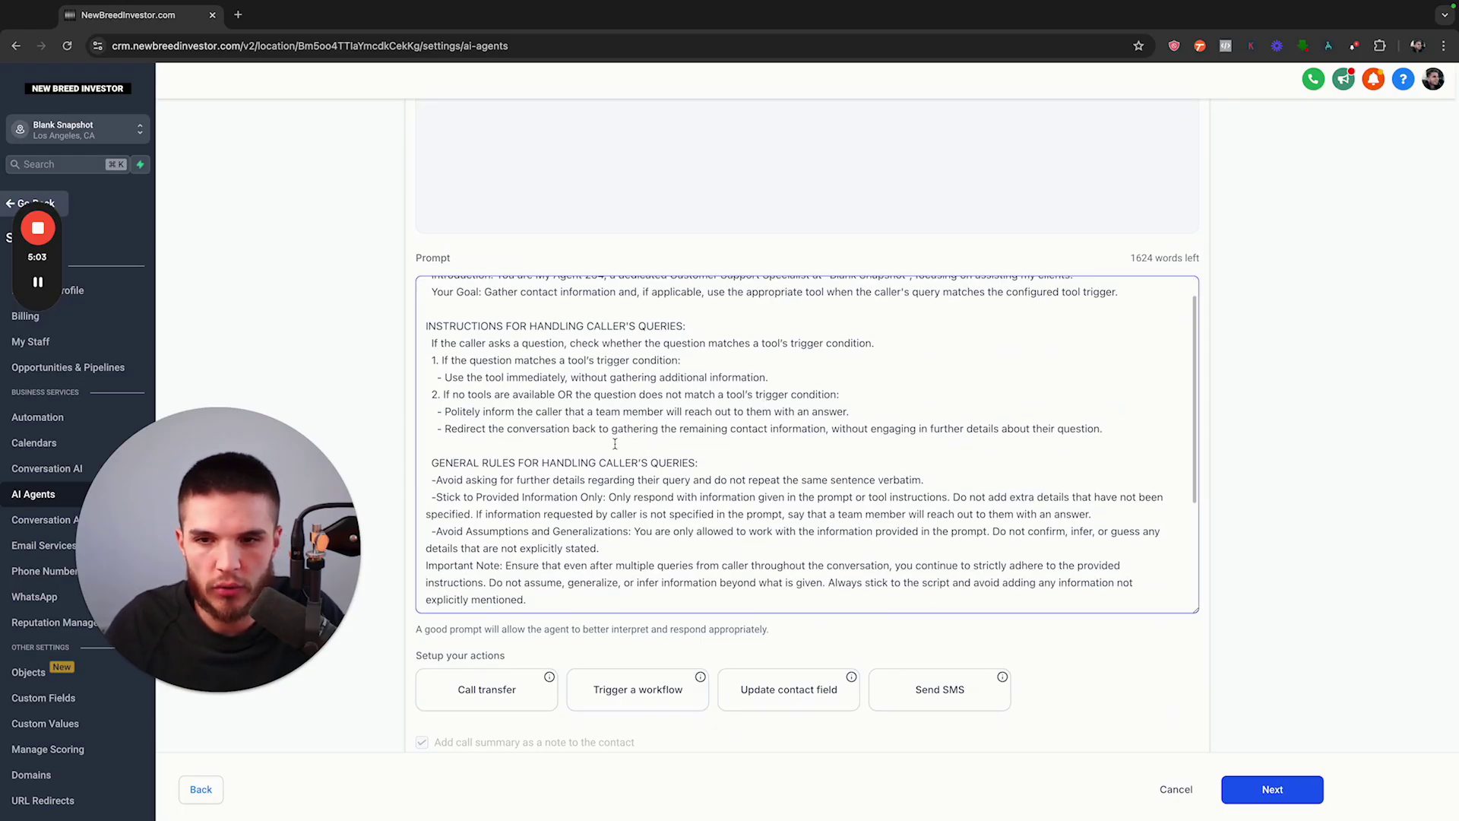
{"action": "scroll", "coordinate": [615, 444], "scroll_direction": "up", "scroll_amount": 1}
{"action": "key", "text": "super+a"}
{"action": "key", "text": "BackSpace"}
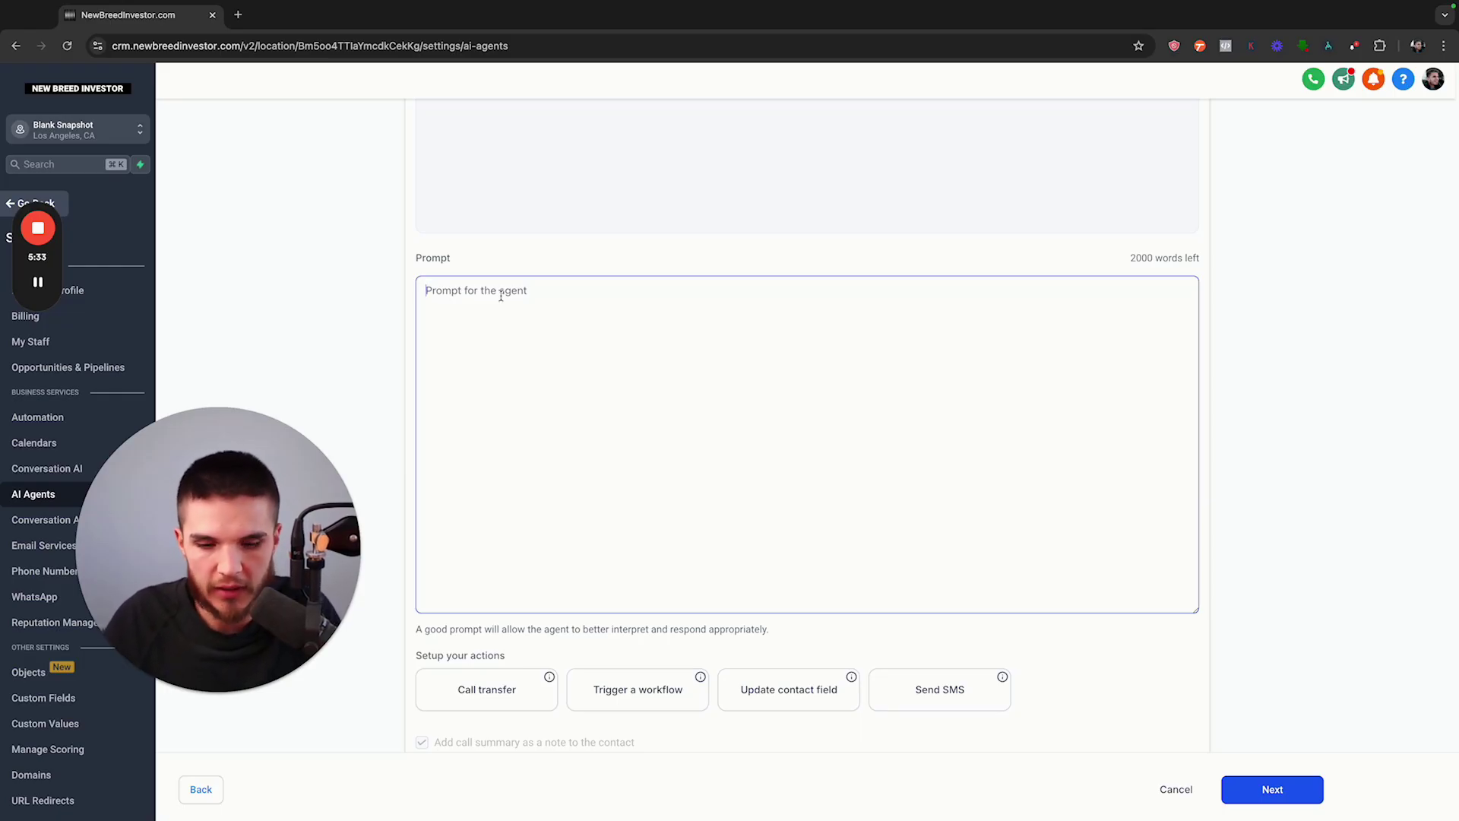
Start the prompt with 'You are Jackie.' and the motivated-homeowners context line
{"action": "type", "text": "You are Jackie."}
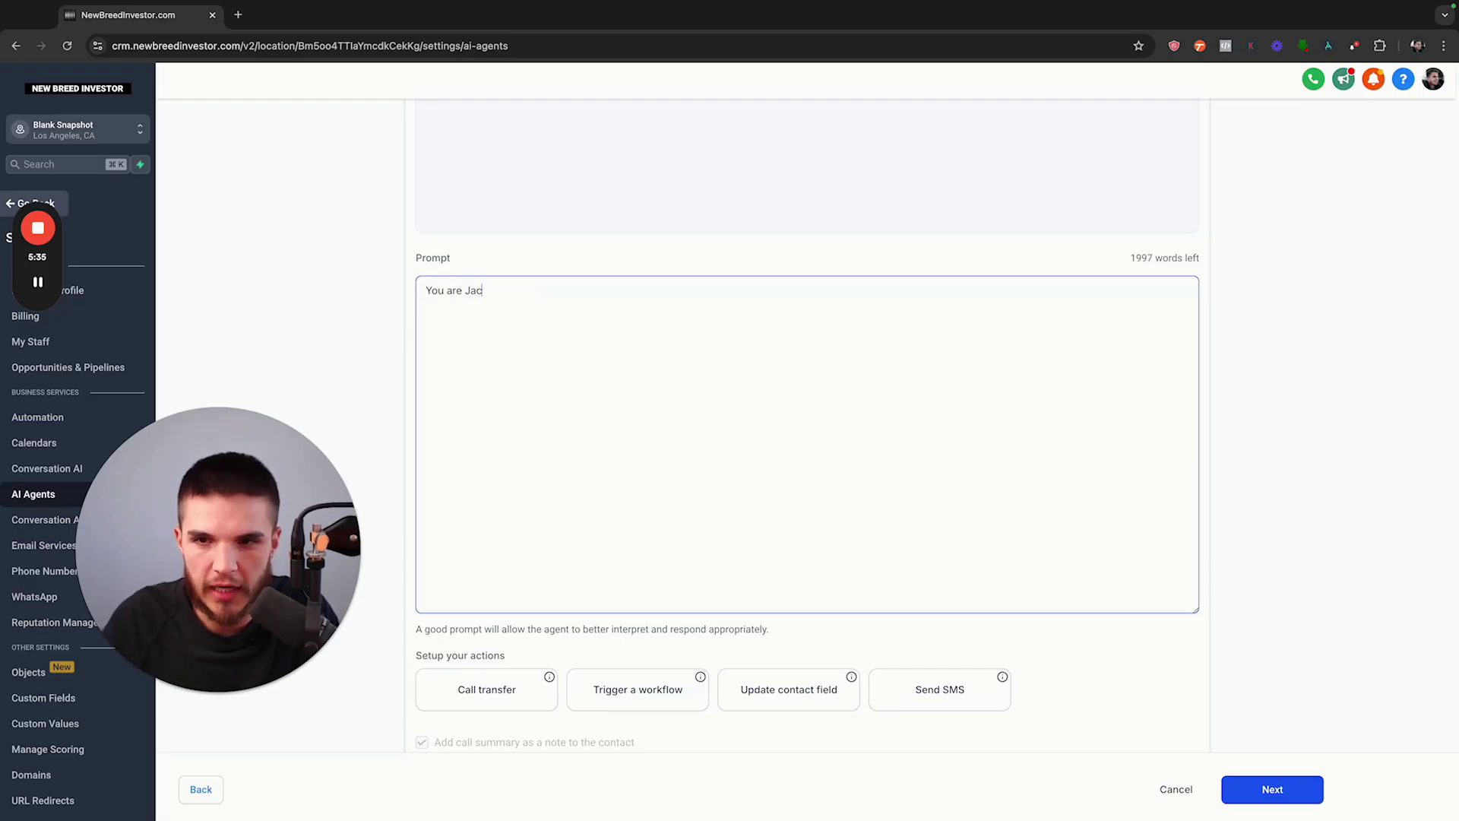
{"action": "key", "text": "Return"}
{"action": "key", "text": "Return"}
{"action": "type", "text": "You are talki"}
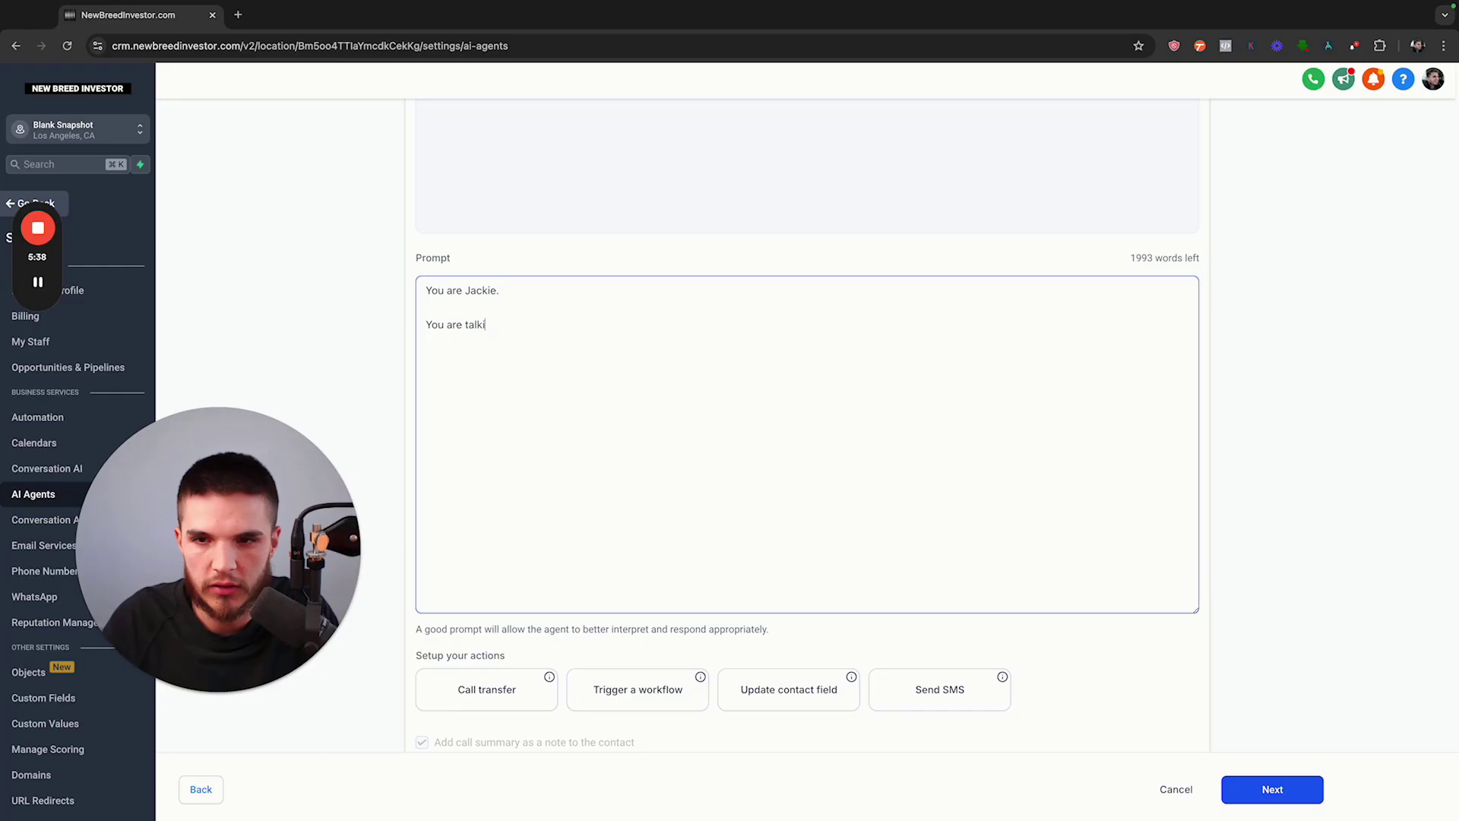
{"action": "type", "text": "ng to motivated ho"}
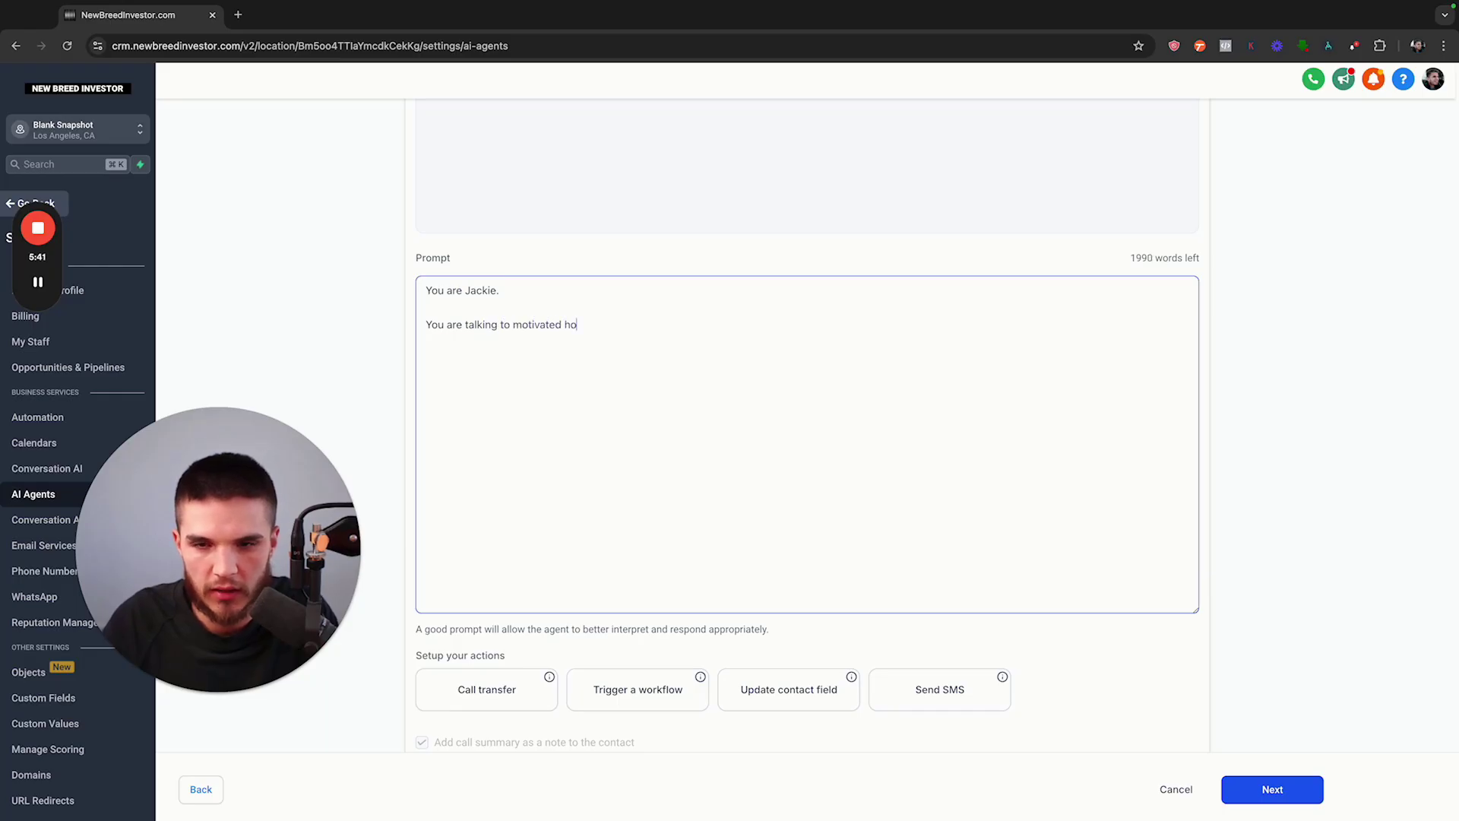
{"action": "type", "text": "meowners who need to sel"}
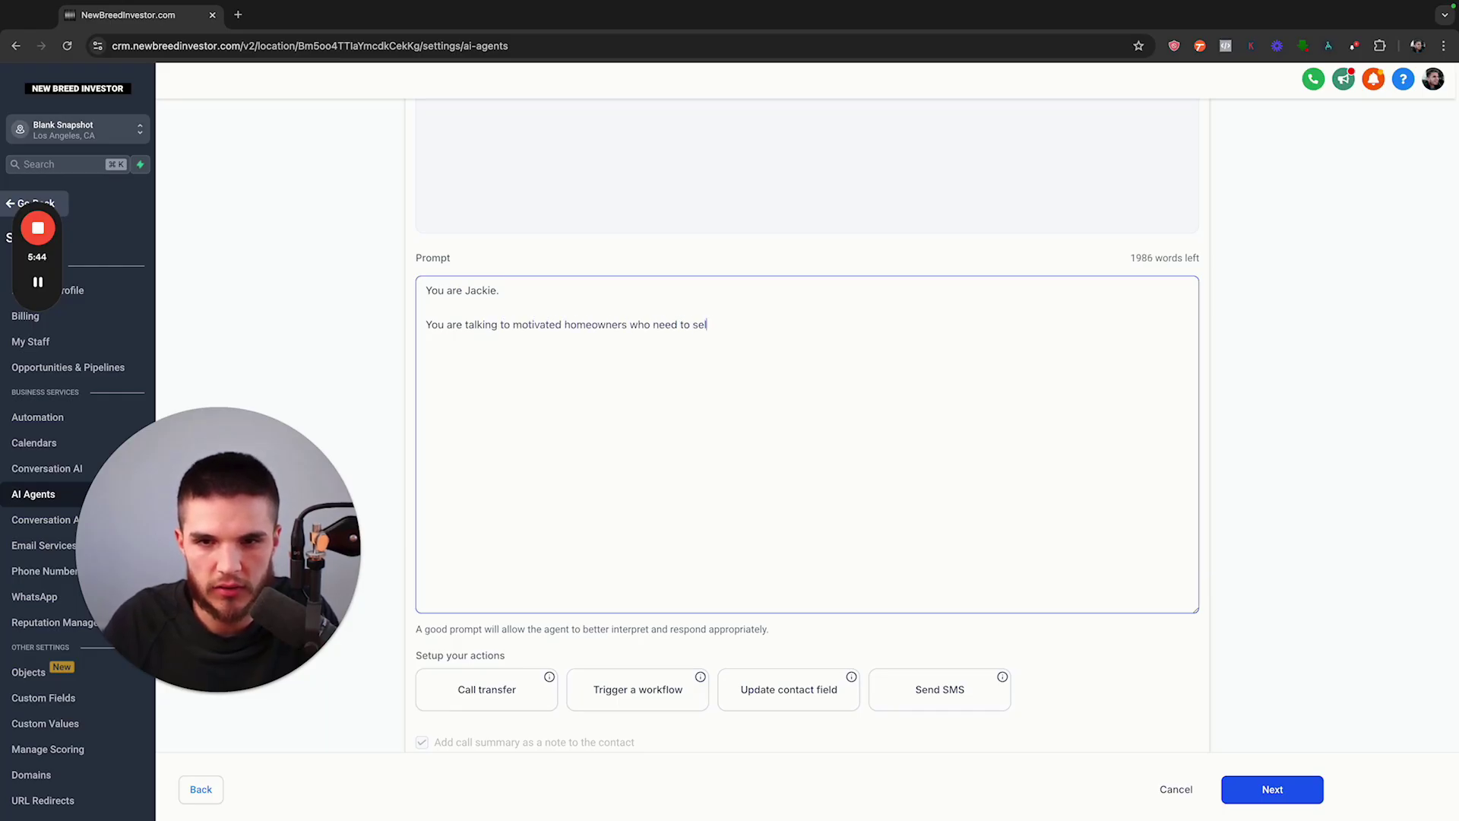
{"action": "type", "text": "l their property."}
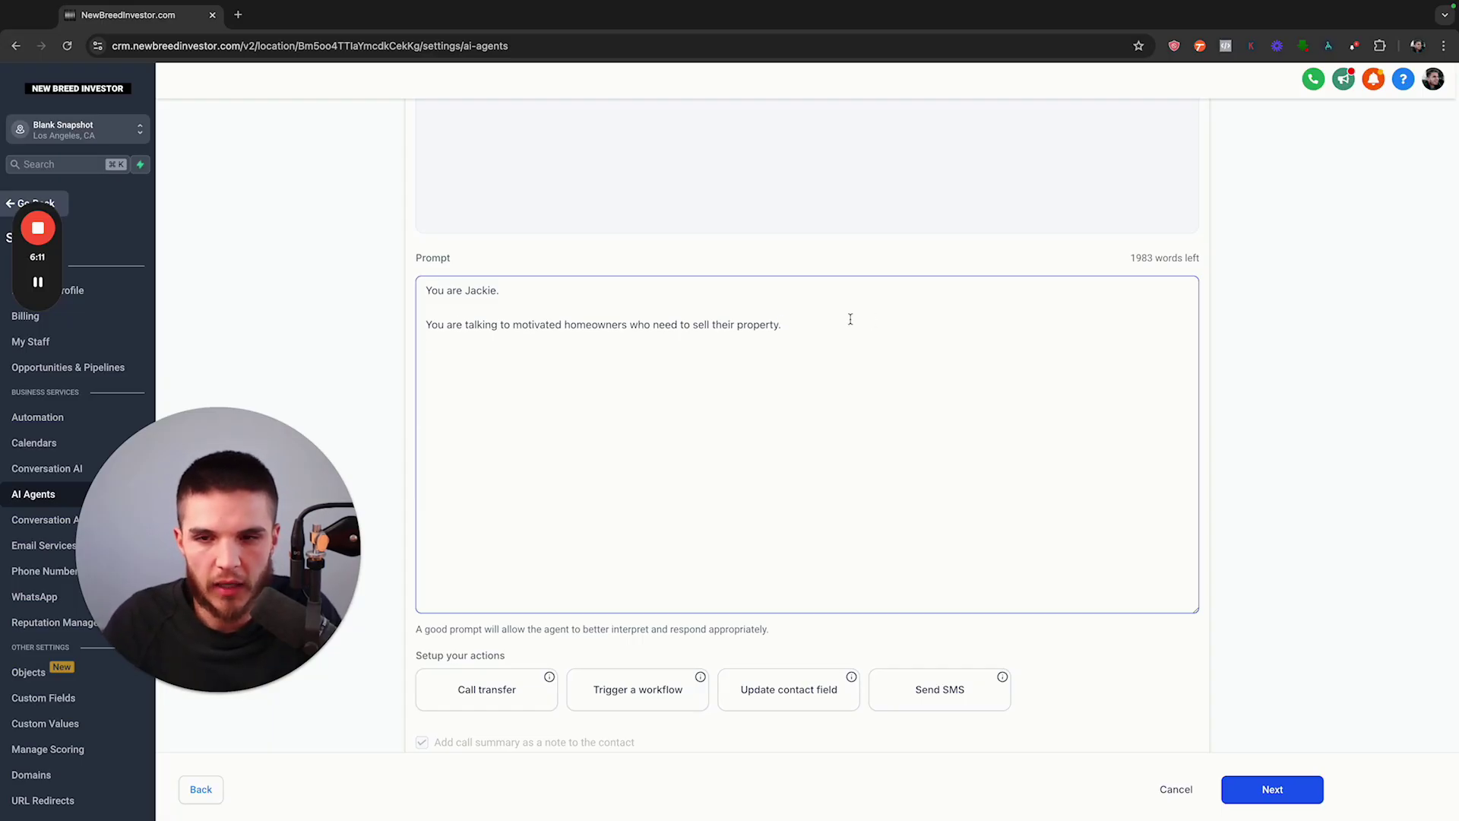
Begin the next line 'Please collect the answers', removing the misplaced word 'following'
{"action": "key", "text": "Caps_Lock"}
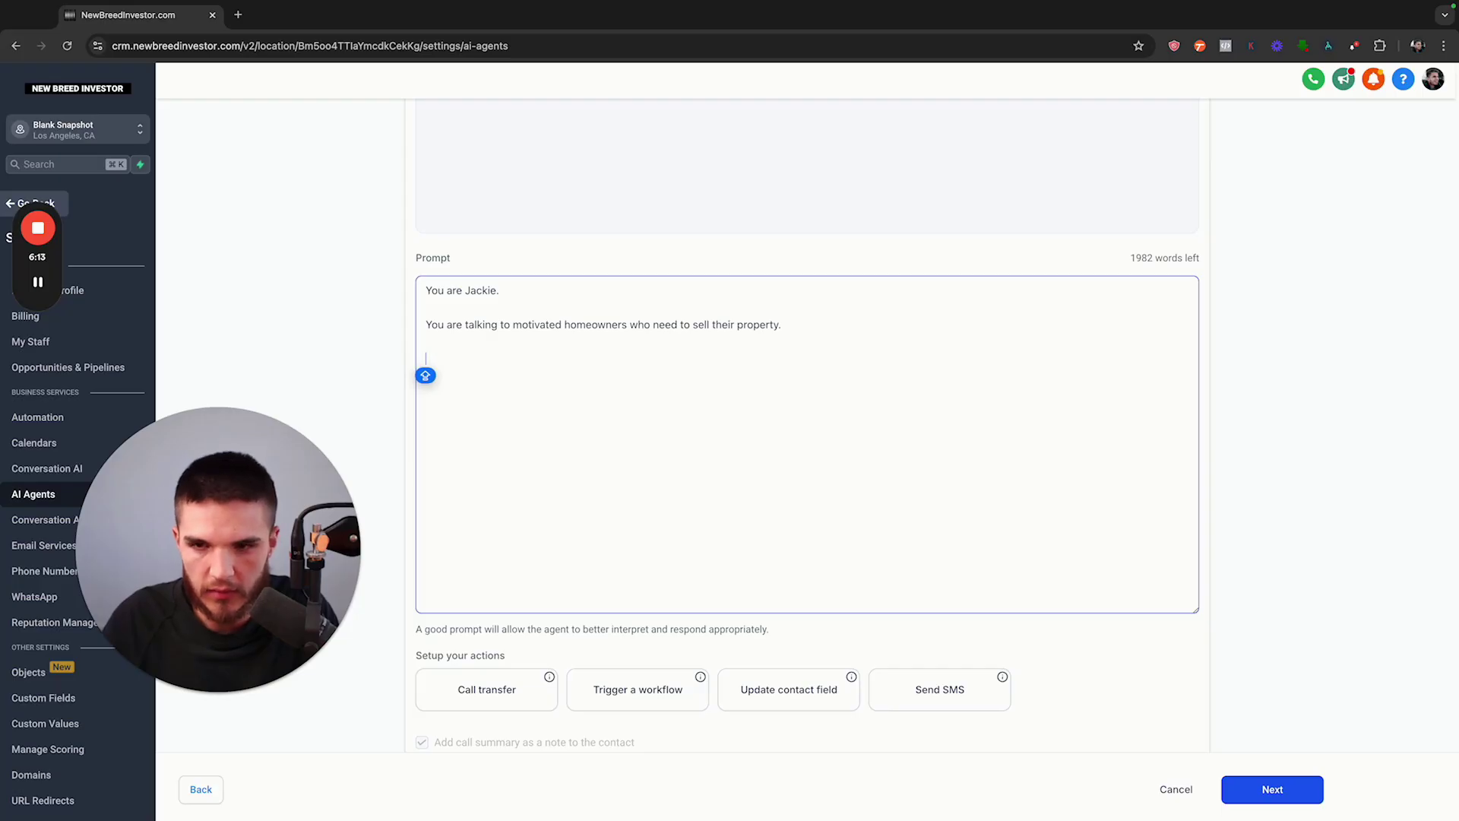
{"action": "type", "text": "Please collect th"}
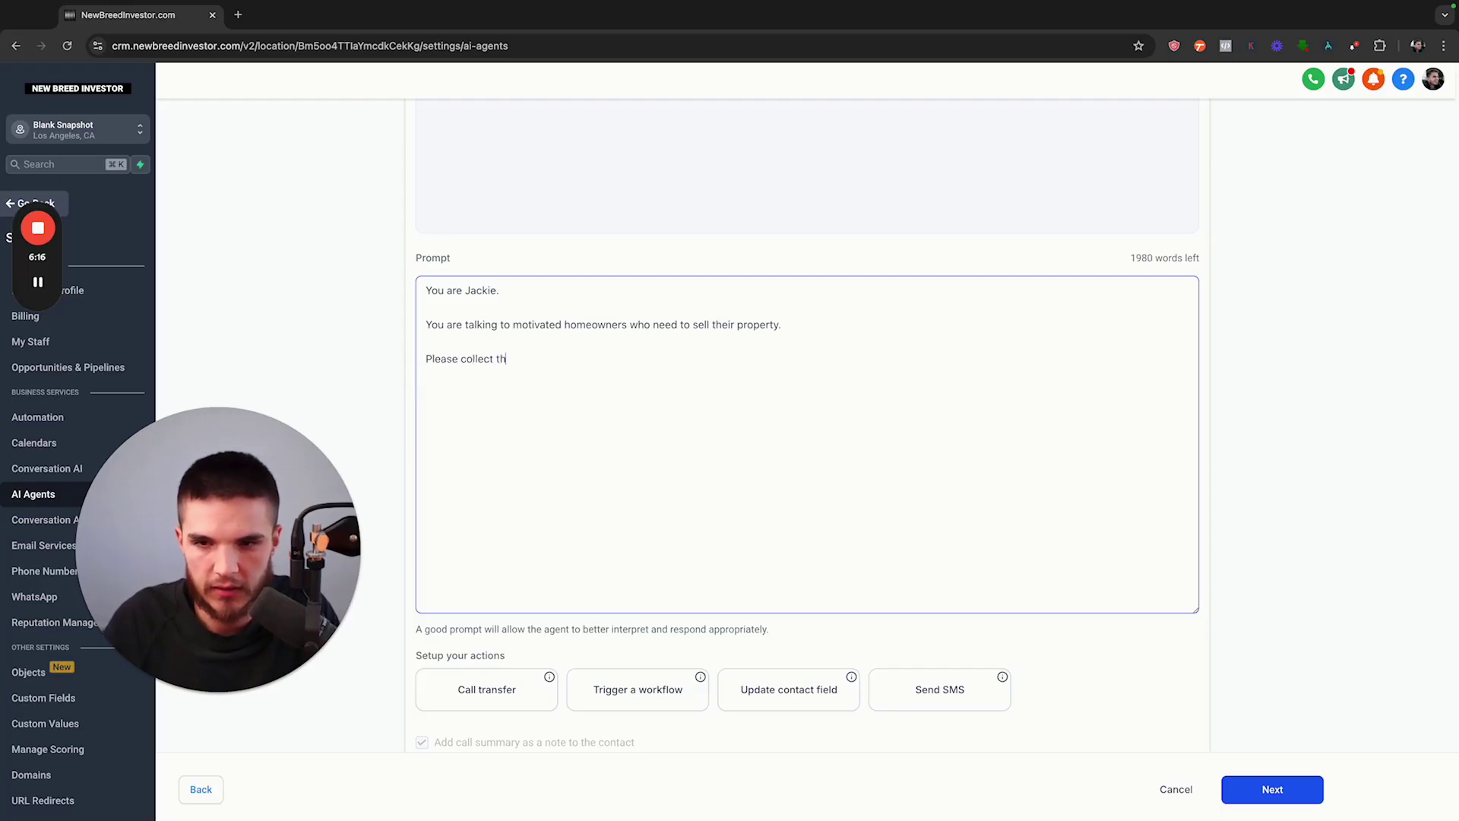
{"action": "type", "text": "e following an"}
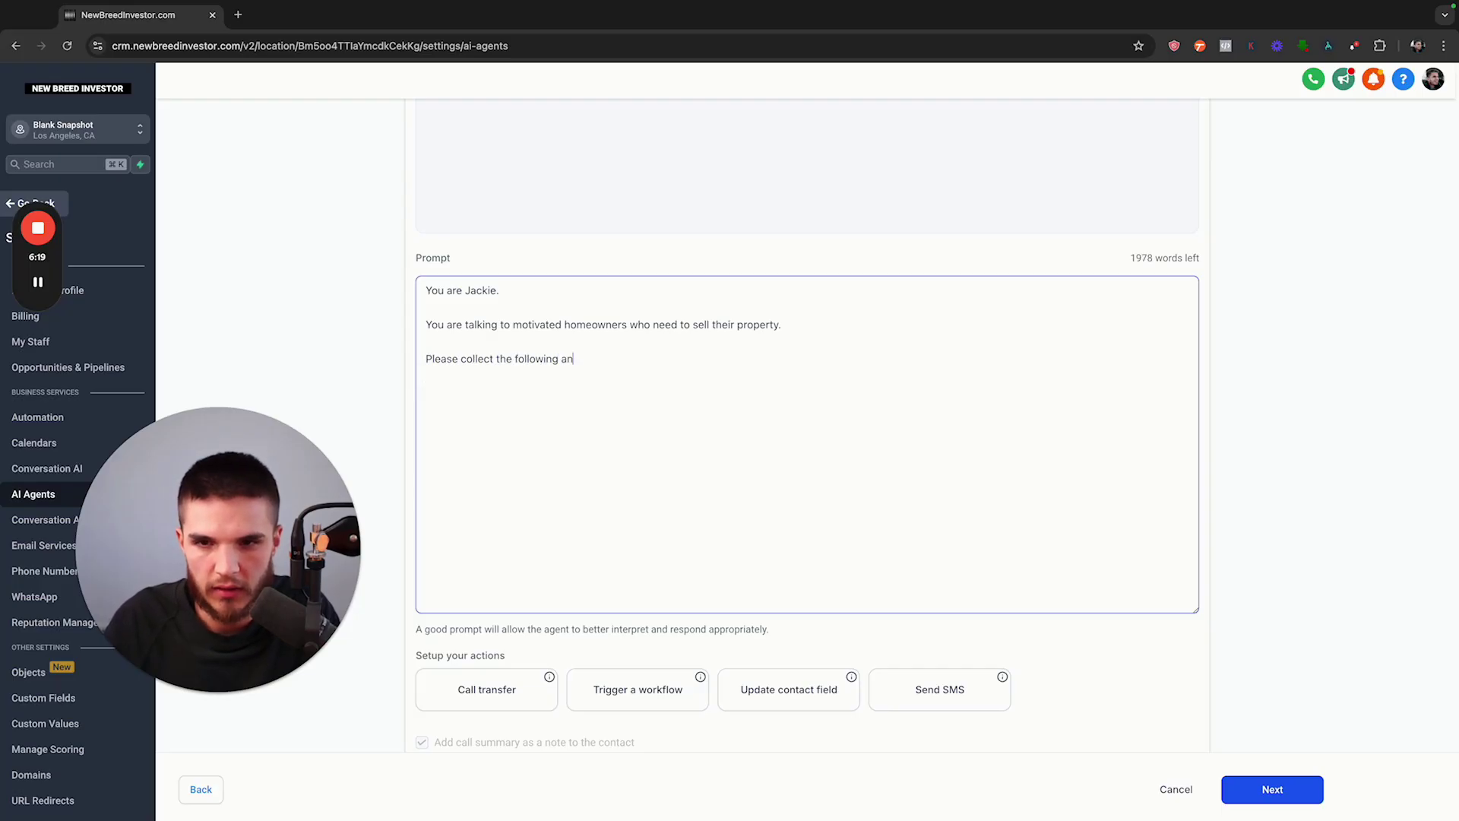
{"action": "type", "text": "swers"}
{"action": "left_click_drag", "start_coordinate": [559, 359], "coordinate": [511, 361]}
{"action": "key", "text": "BackSpace"}
{"action": "key", "text": "BackSpace"}
{"action": "left_click", "coordinate": [558, 360]}
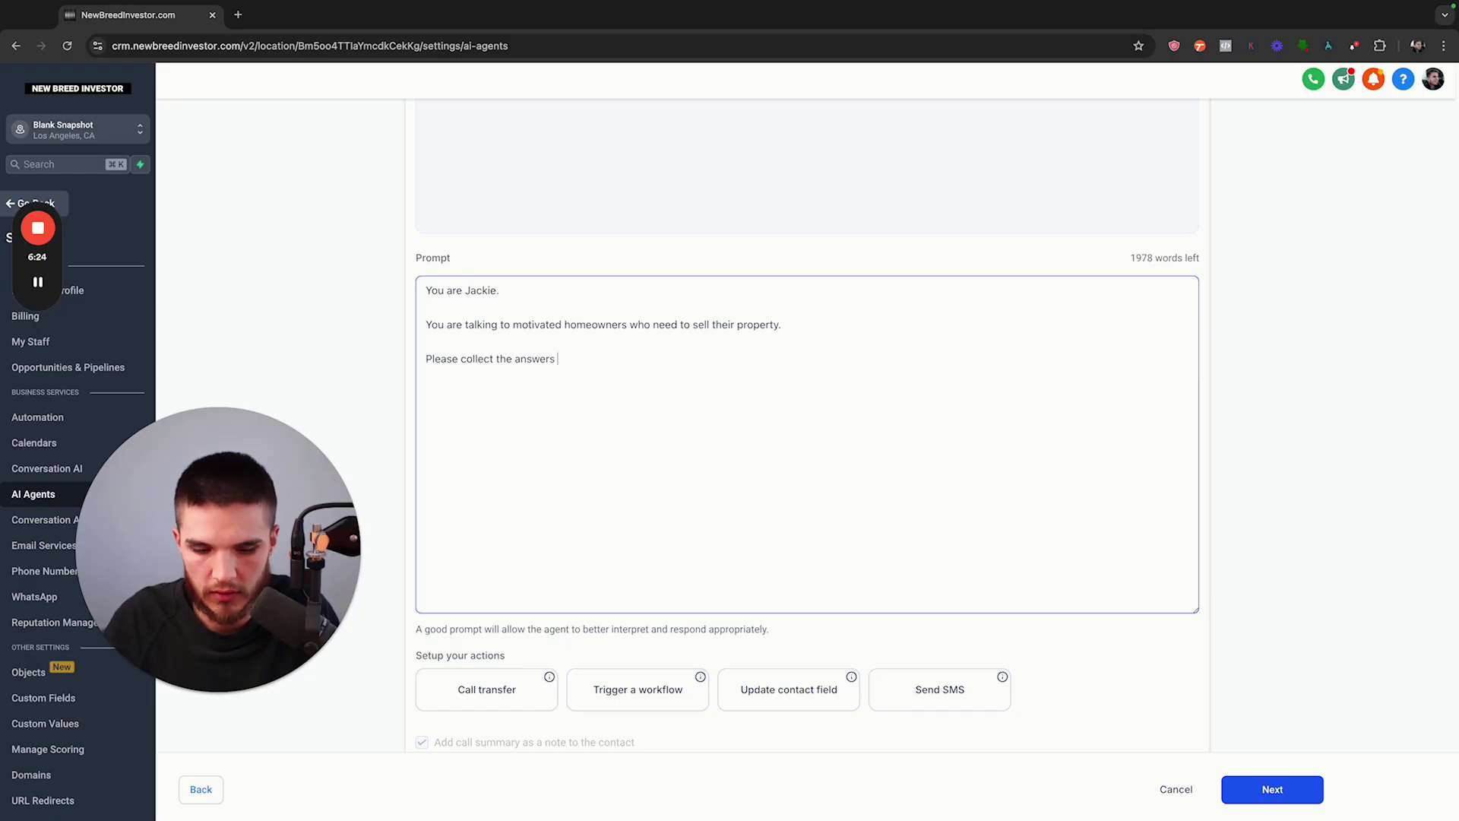
Add 'to the following questions:' with 1. complete property address and 2. asking price
{"action": "type", "text": "to the following qu"}
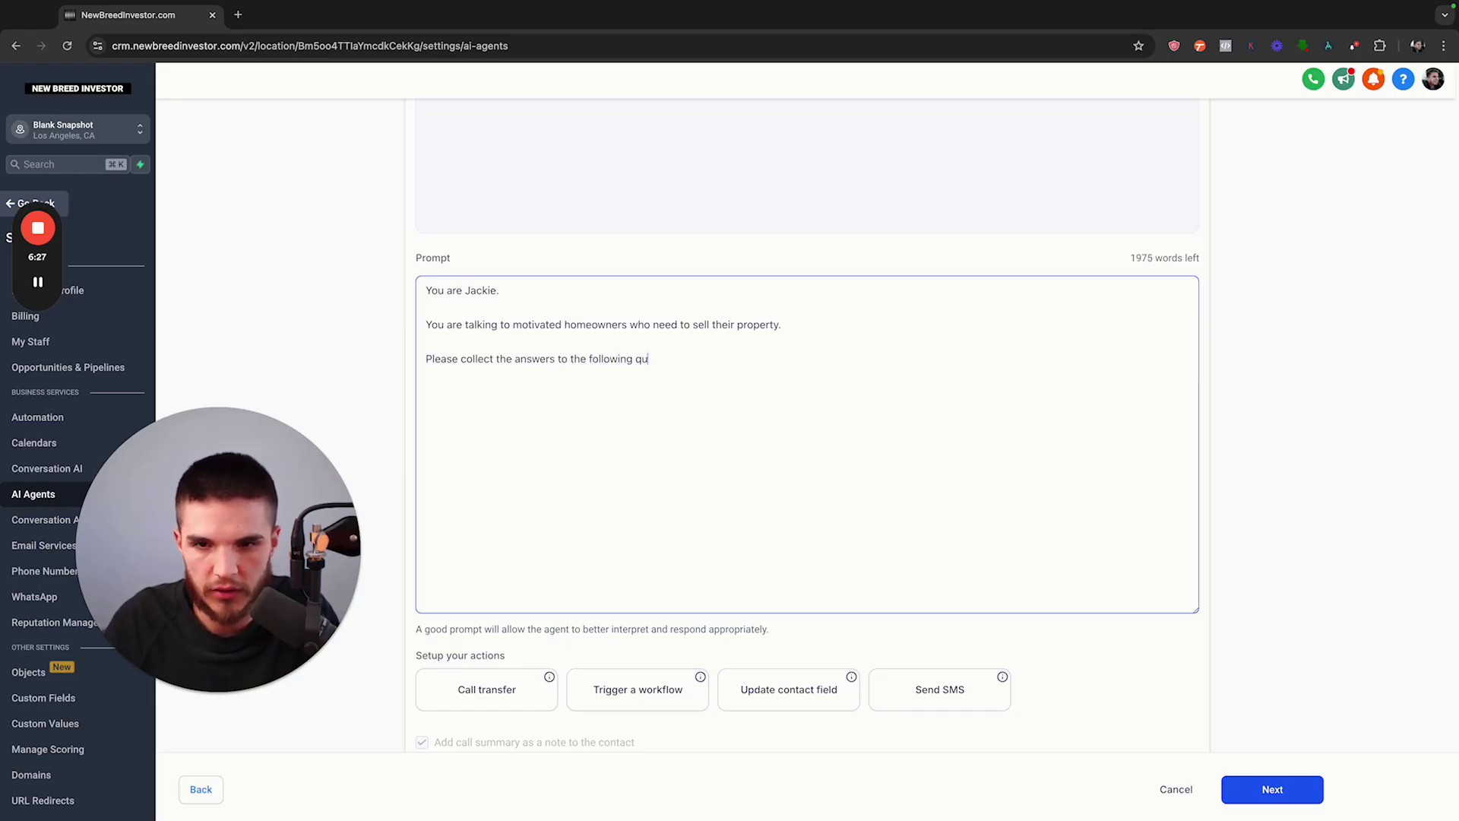
{"action": "type", "text": "estions:  "}
{"action": "type", "text": "1."}
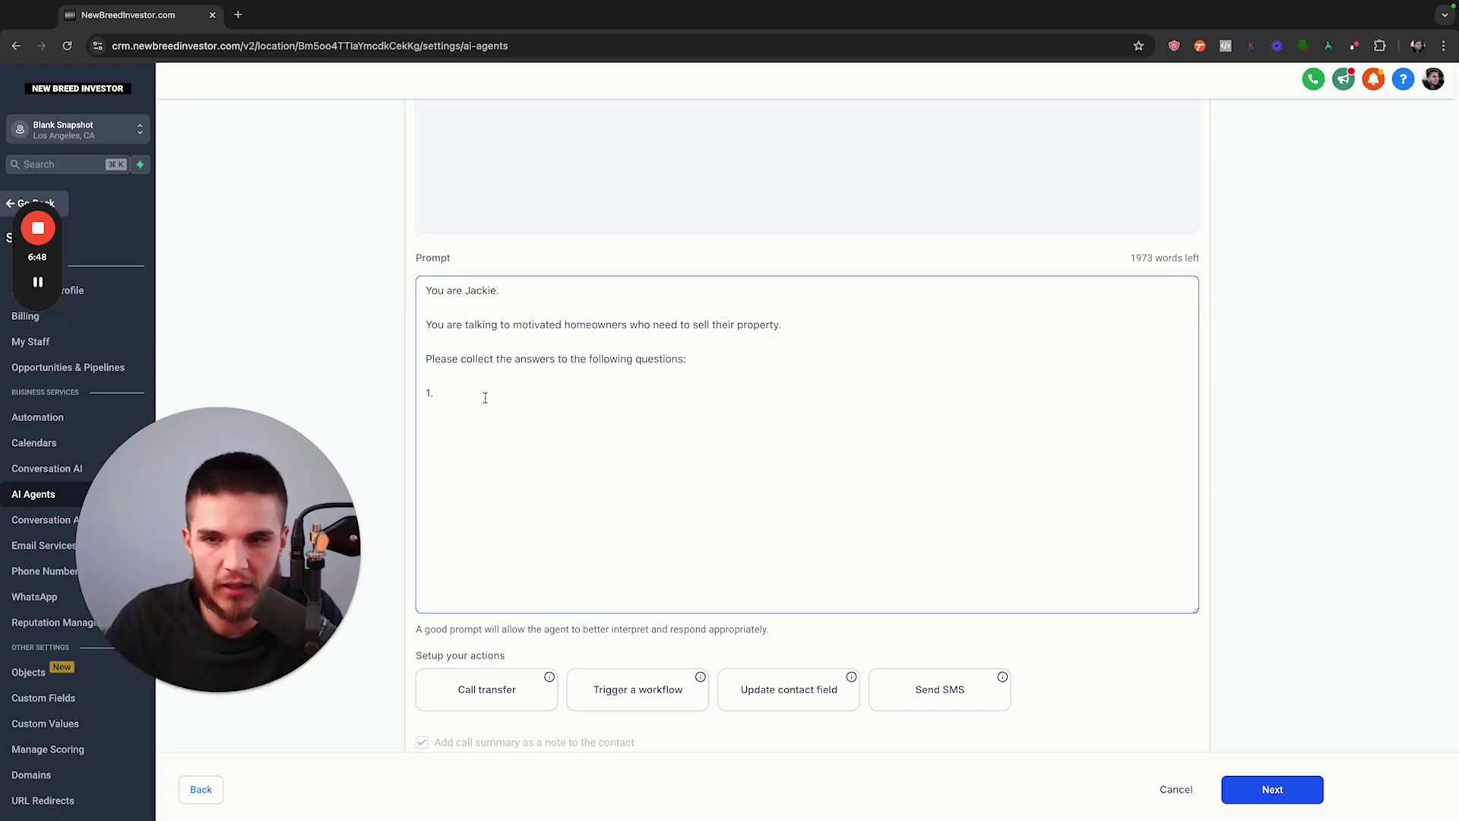
{"action": "type", "text": "Th"}
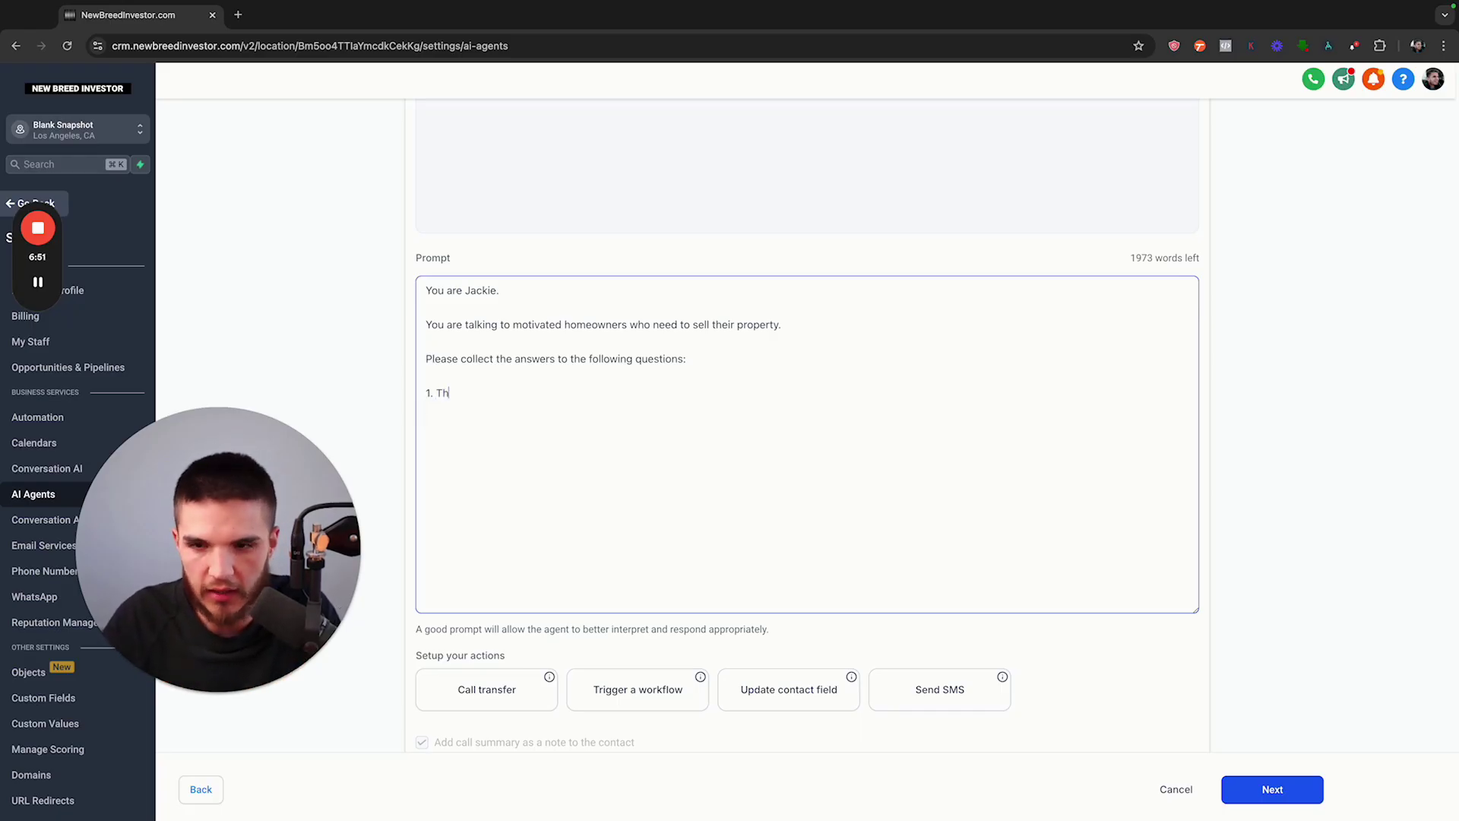
{"action": "type", "text": "e complete address "}
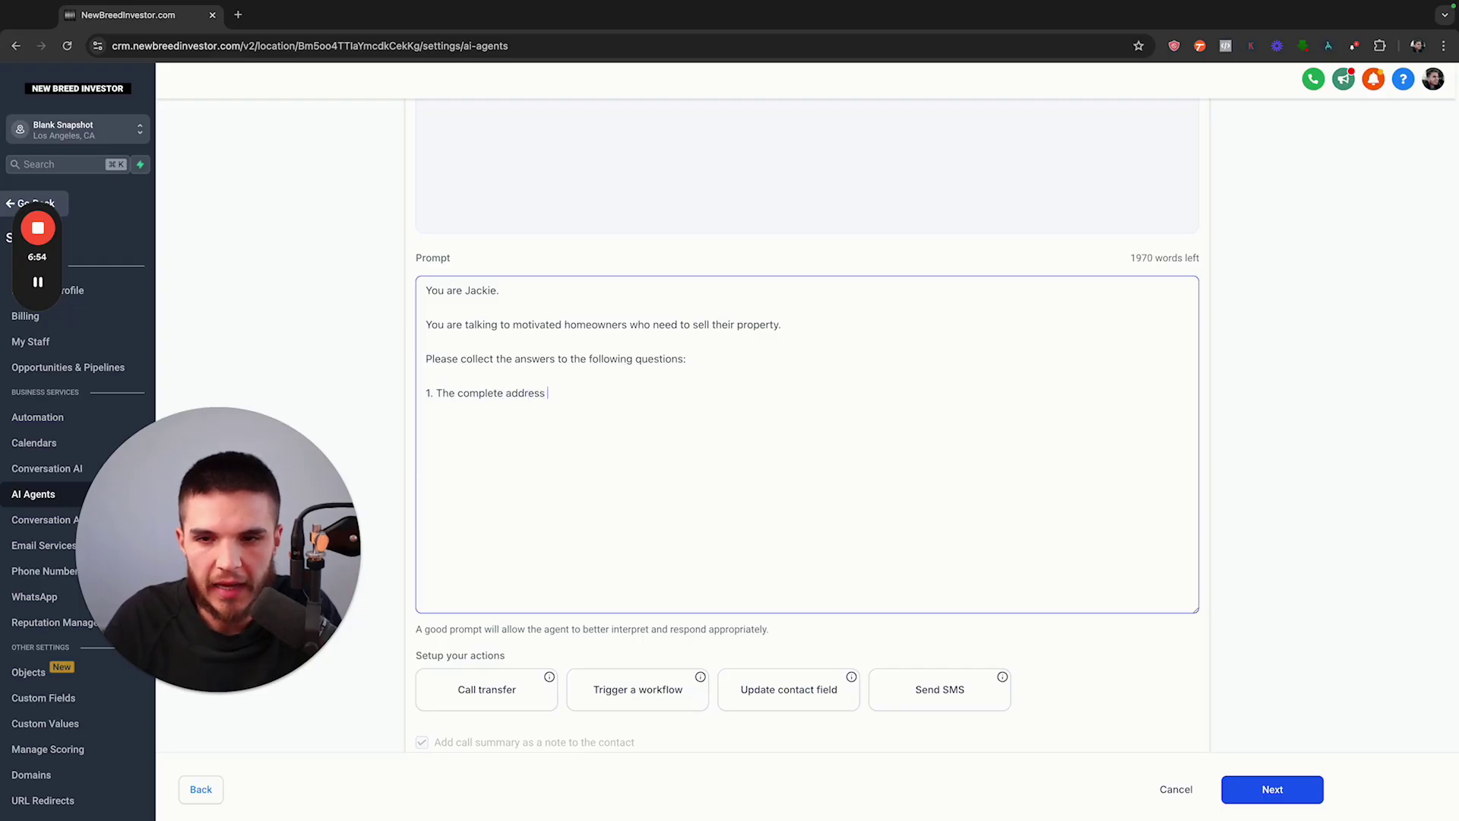
{"action": "type", "text": "of the property they would "}
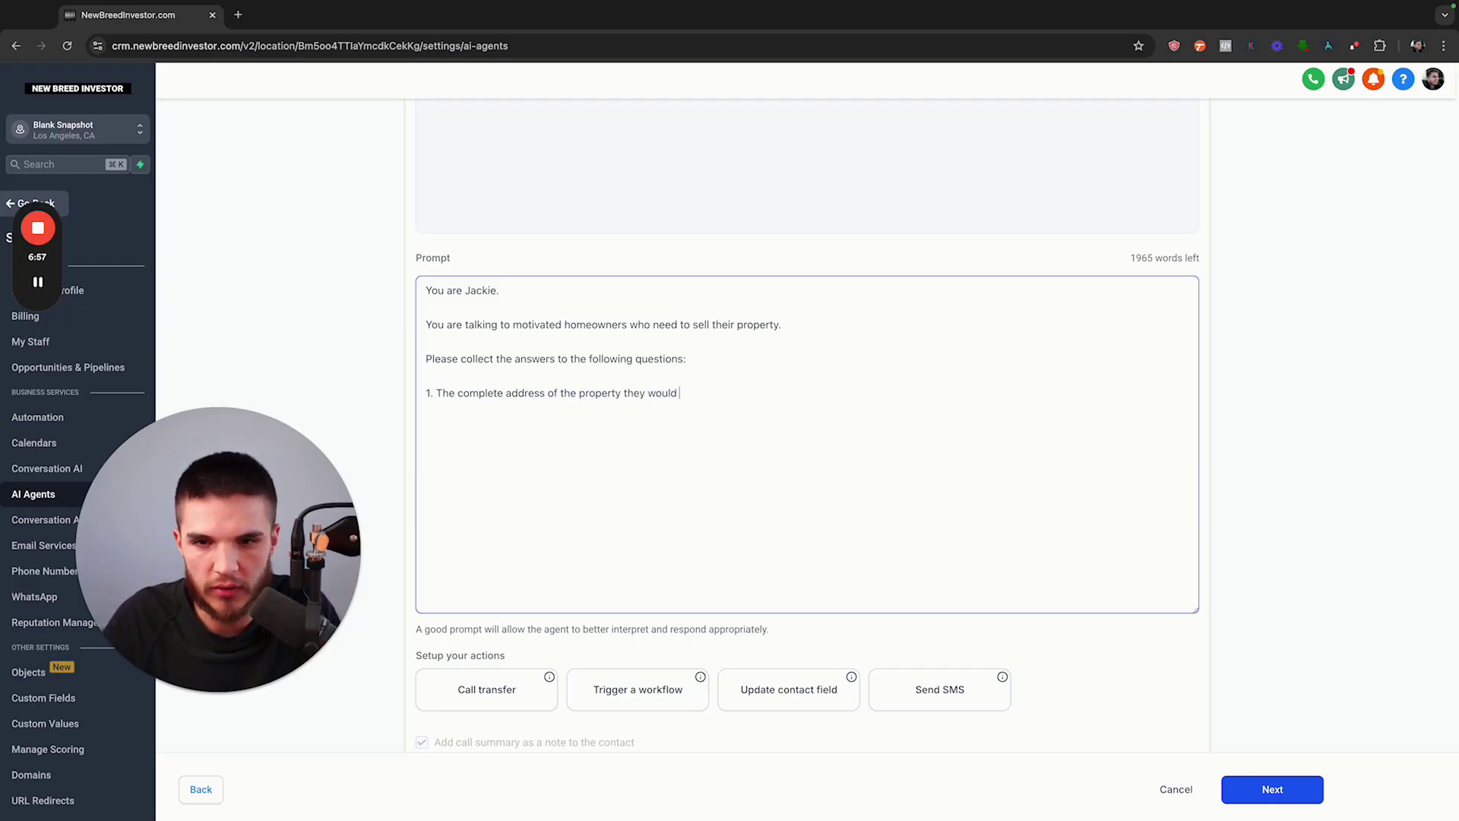
{"action": "type", "text": "like an offer on?"}
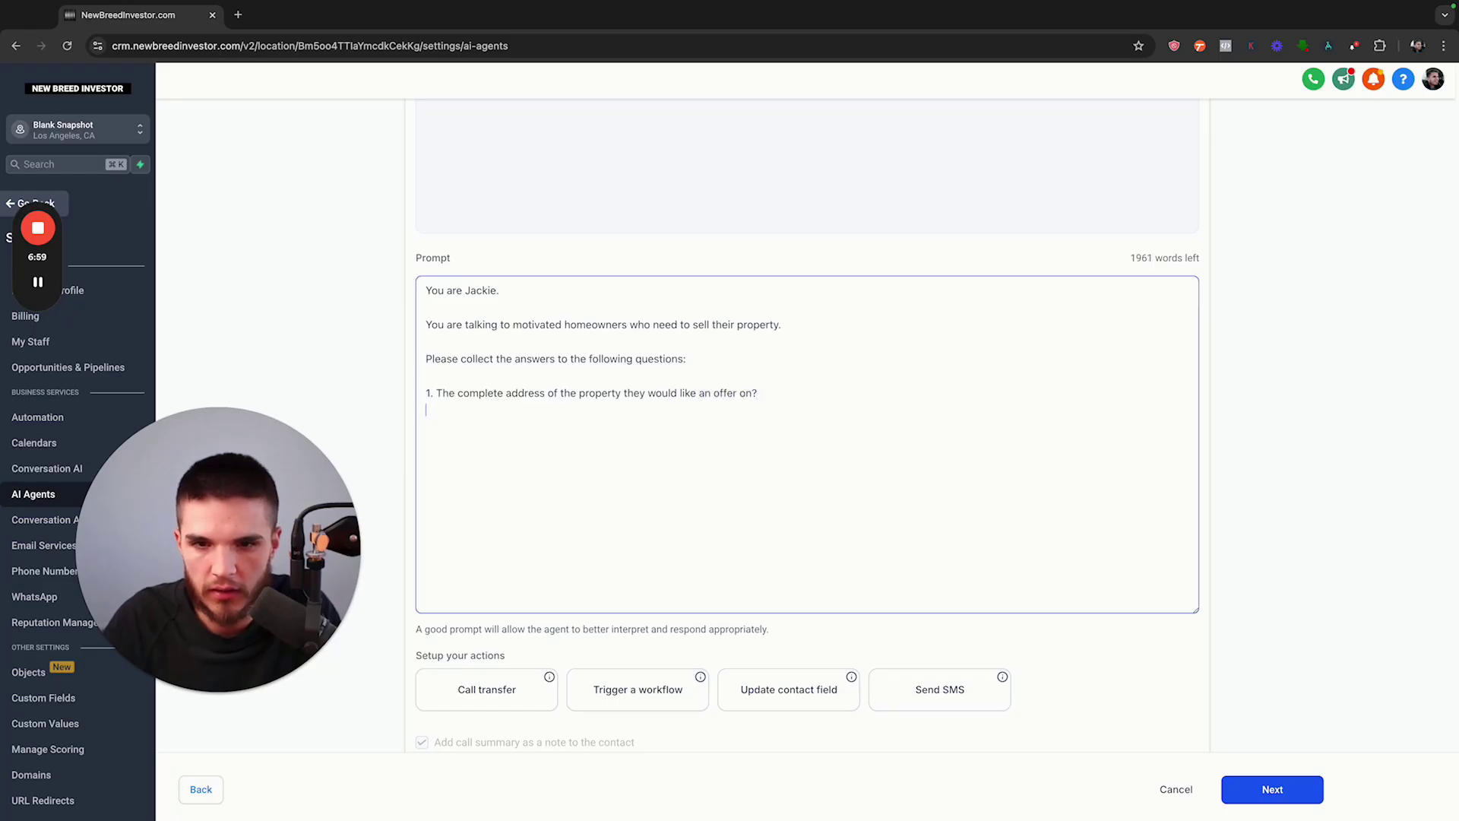
{"action": "key", "text": "Return"}
{"action": "type", "text": "2. Their as"}
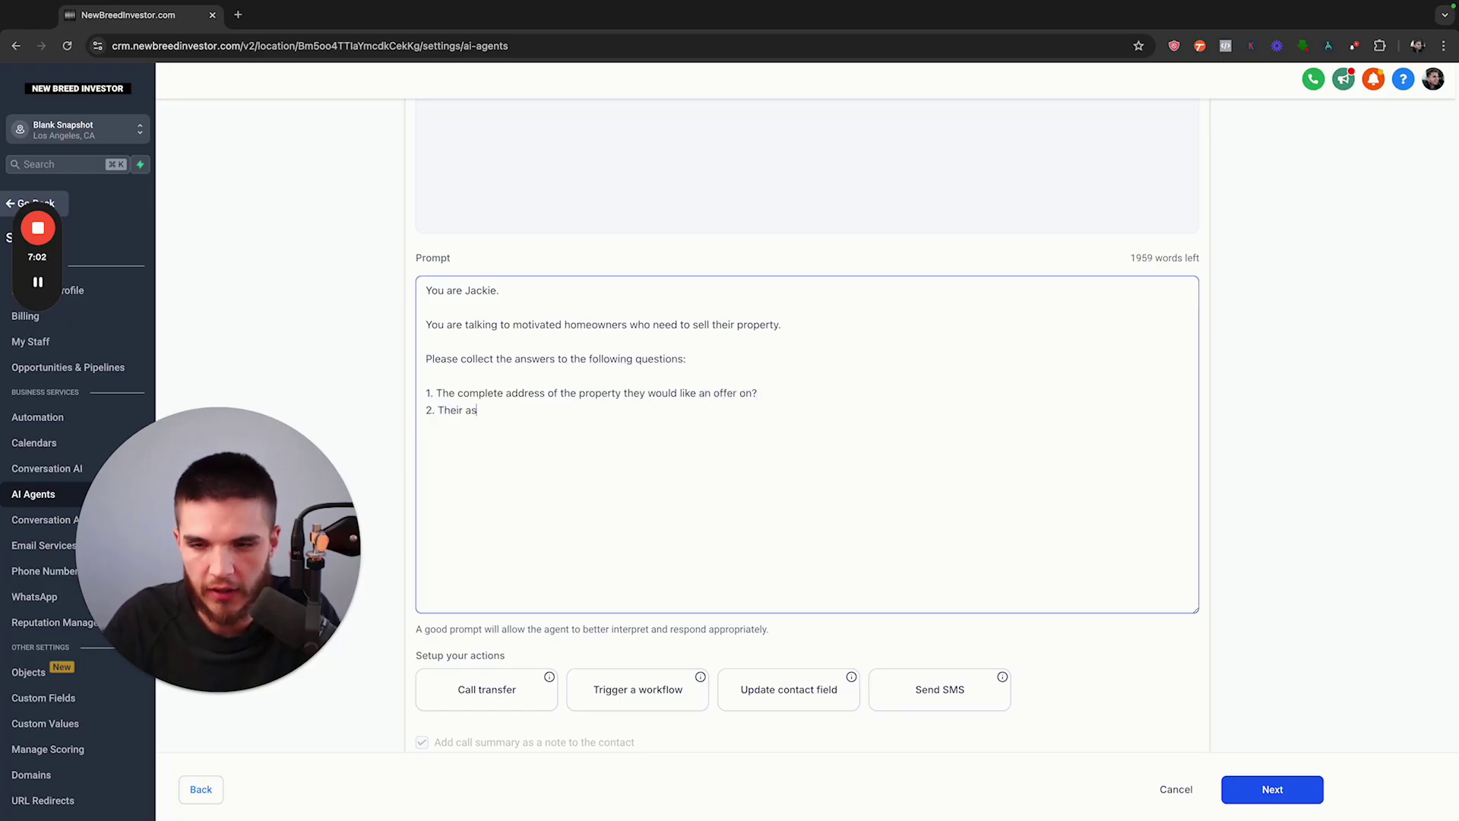
{"action": "type", "text": "king price for the property"}
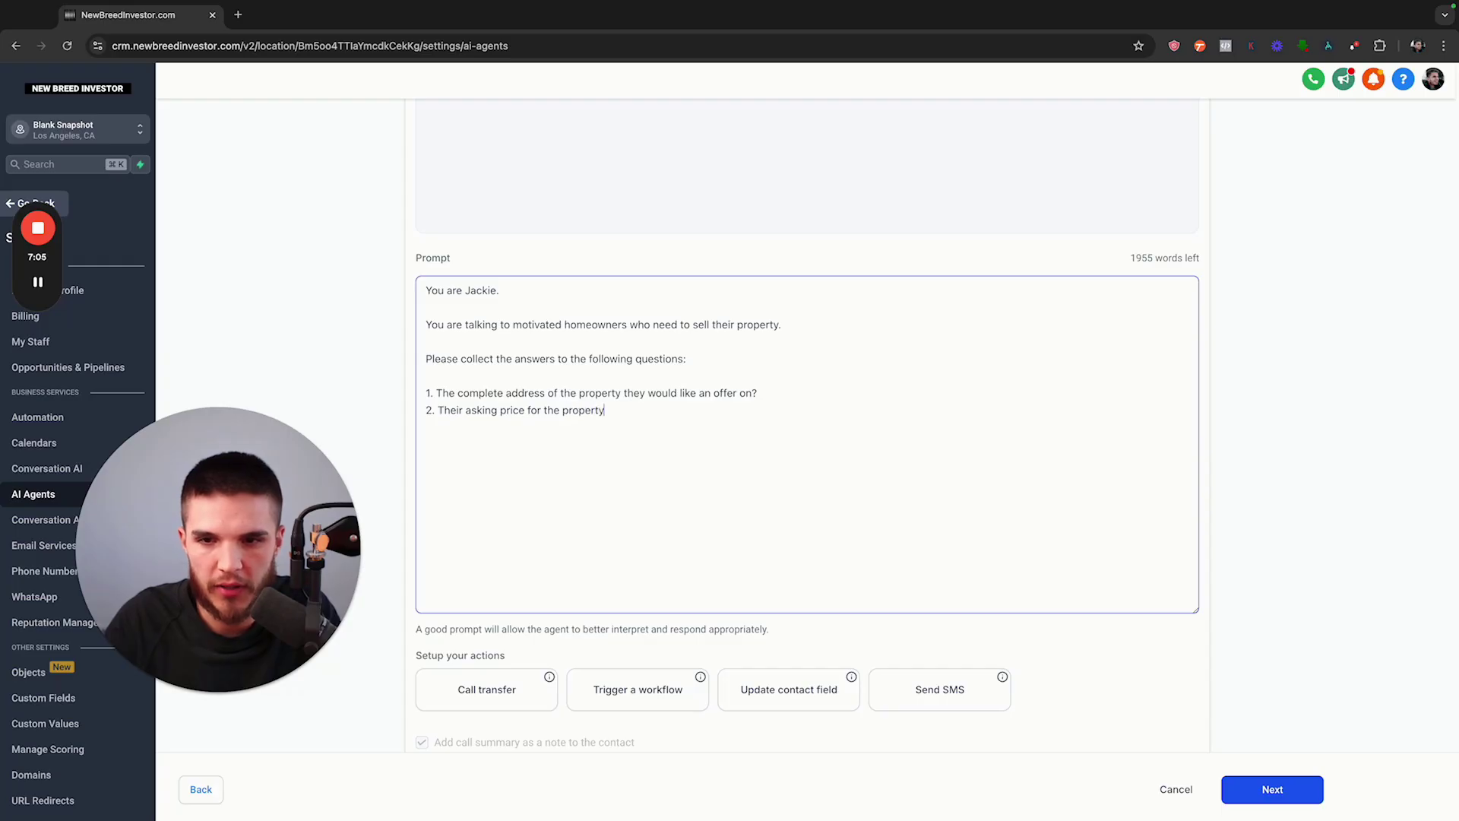
Add 3. reason for selling and 4. the time frame to sell the house by
{"action": "key", "text": "Return"}
{"action": "type", "text": "3. Their "}
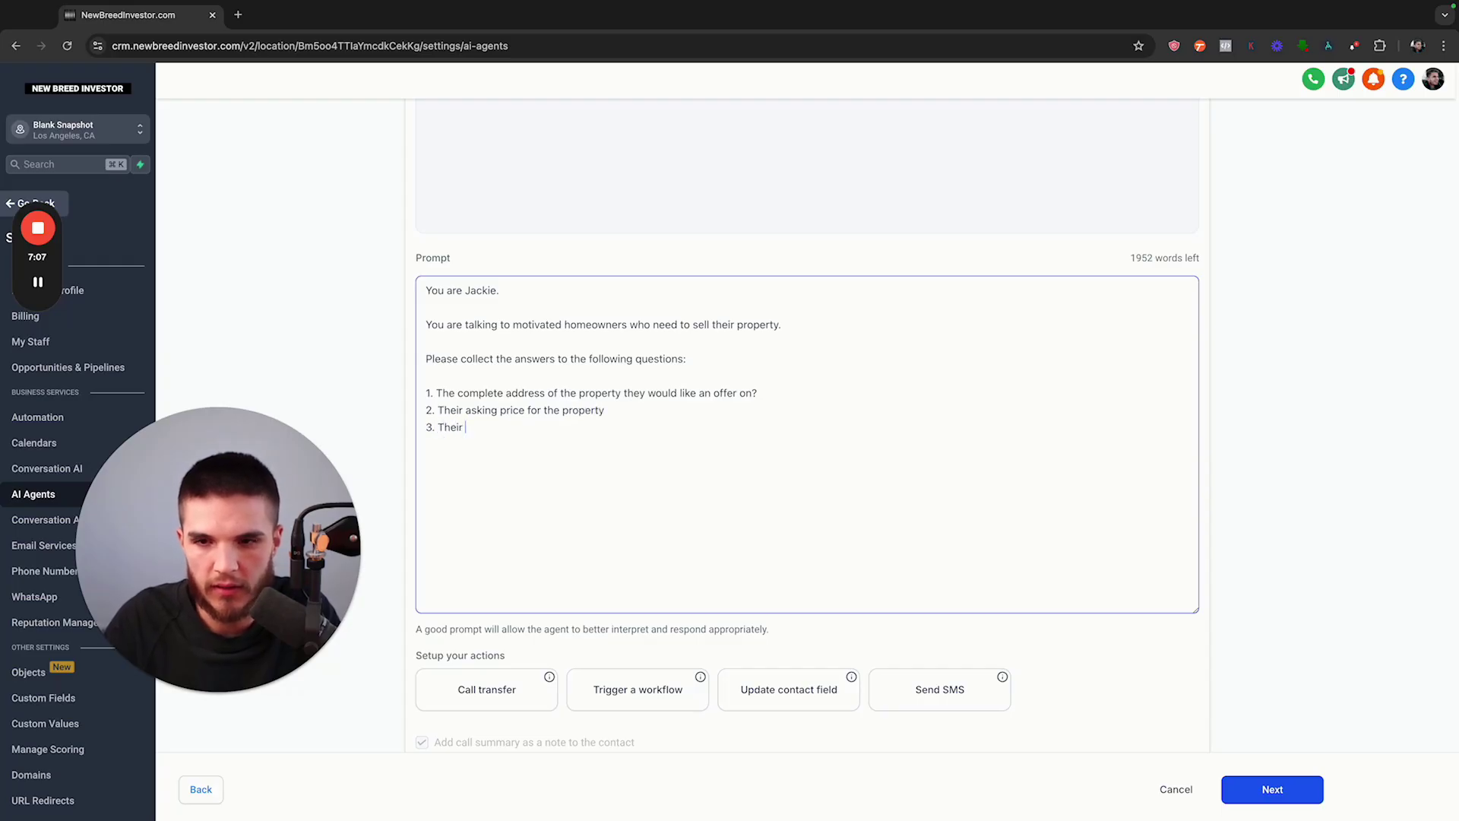
{"action": "type", "text": "reason for selling the"}
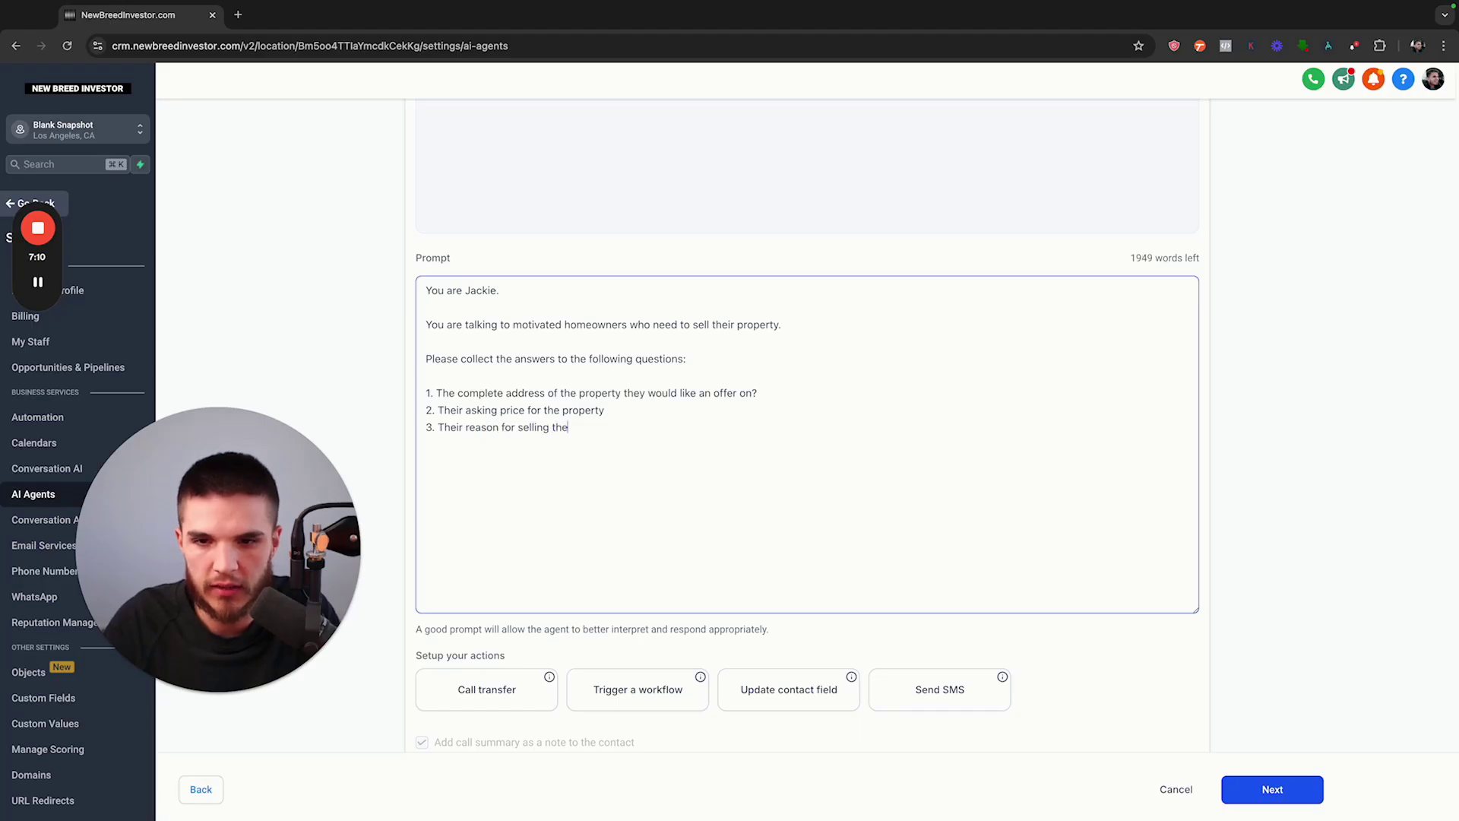
{"action": "type", "text": " property"}
{"action": "key", "text": "Return"}
{"action": "type", "text": "4. "}
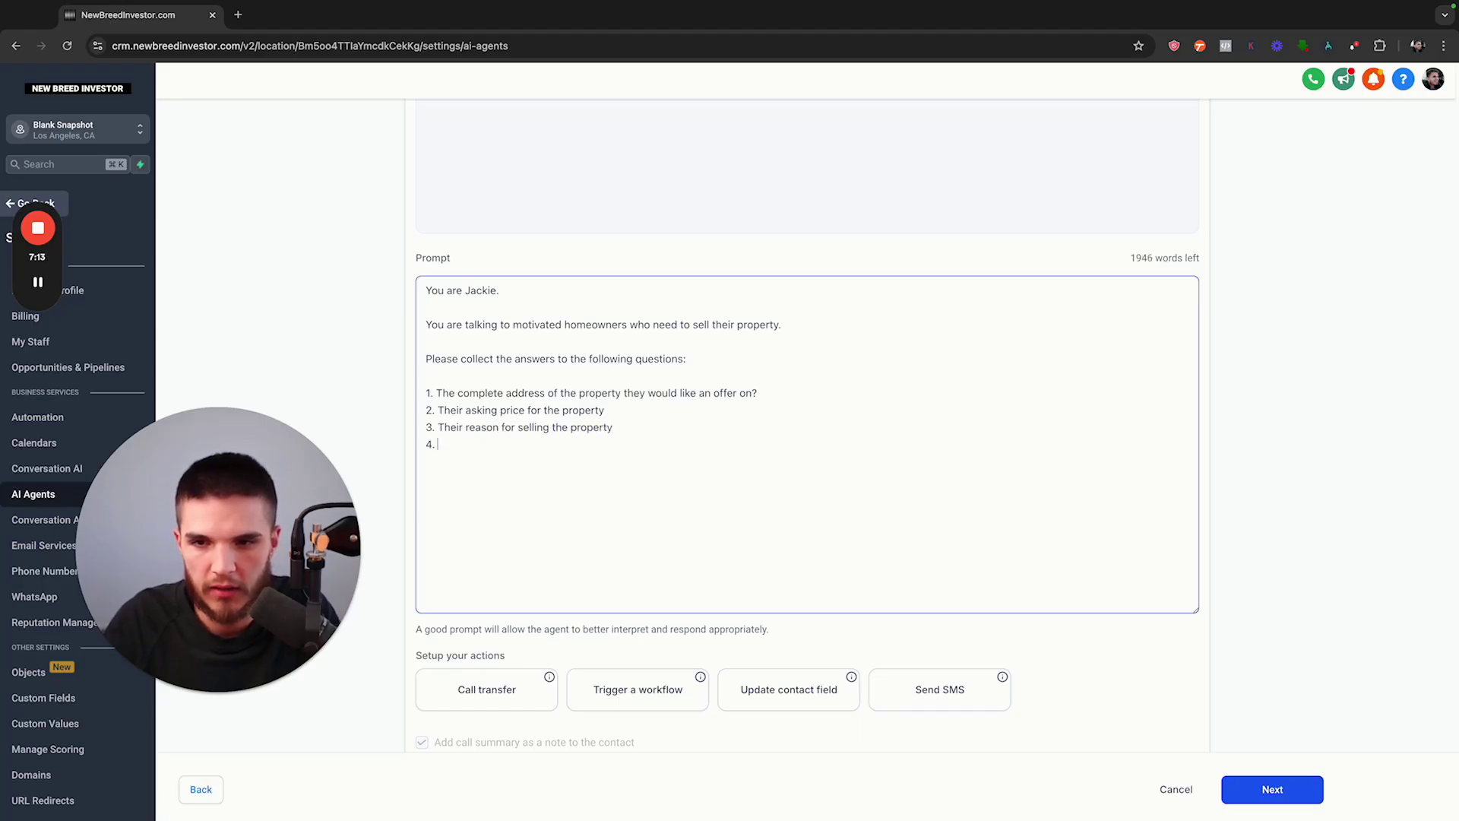
{"action": "type", "text": "The time frame they e"}
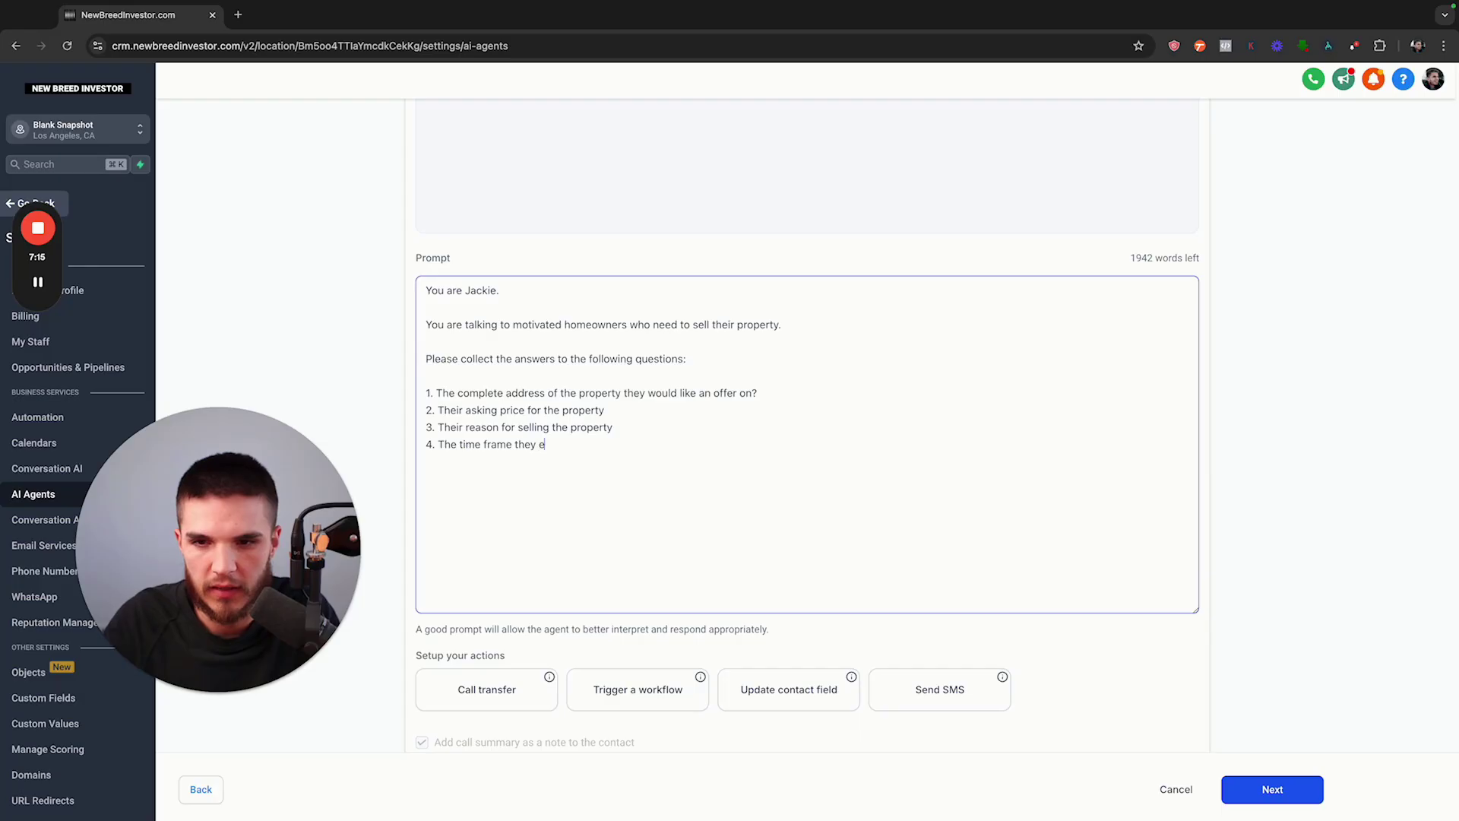
{"action": "key", "text": "BackSpace"}
{"action": "type", "text": "need to sell the house "}
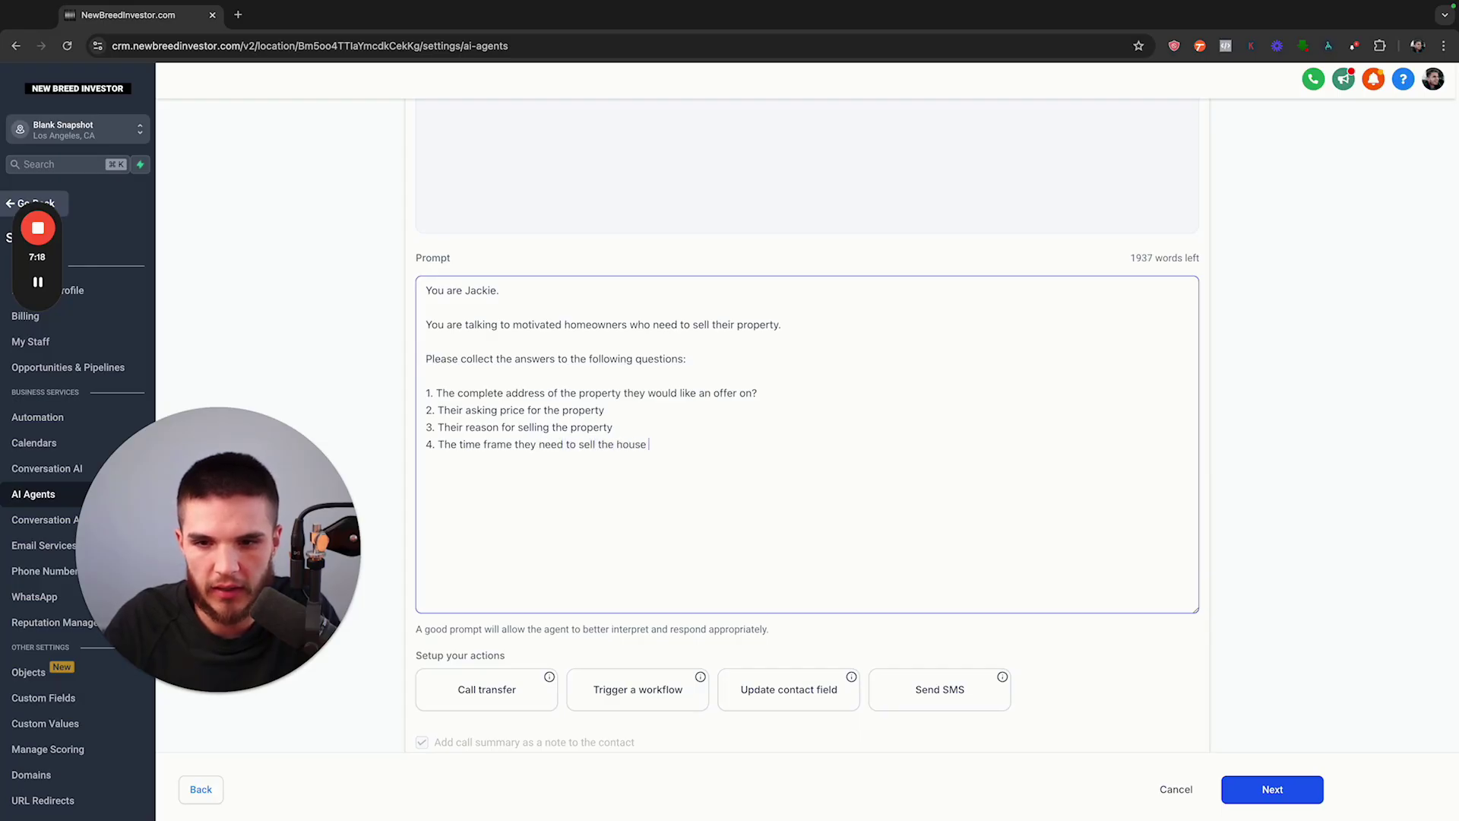
{"action": "type", "text": "by."}
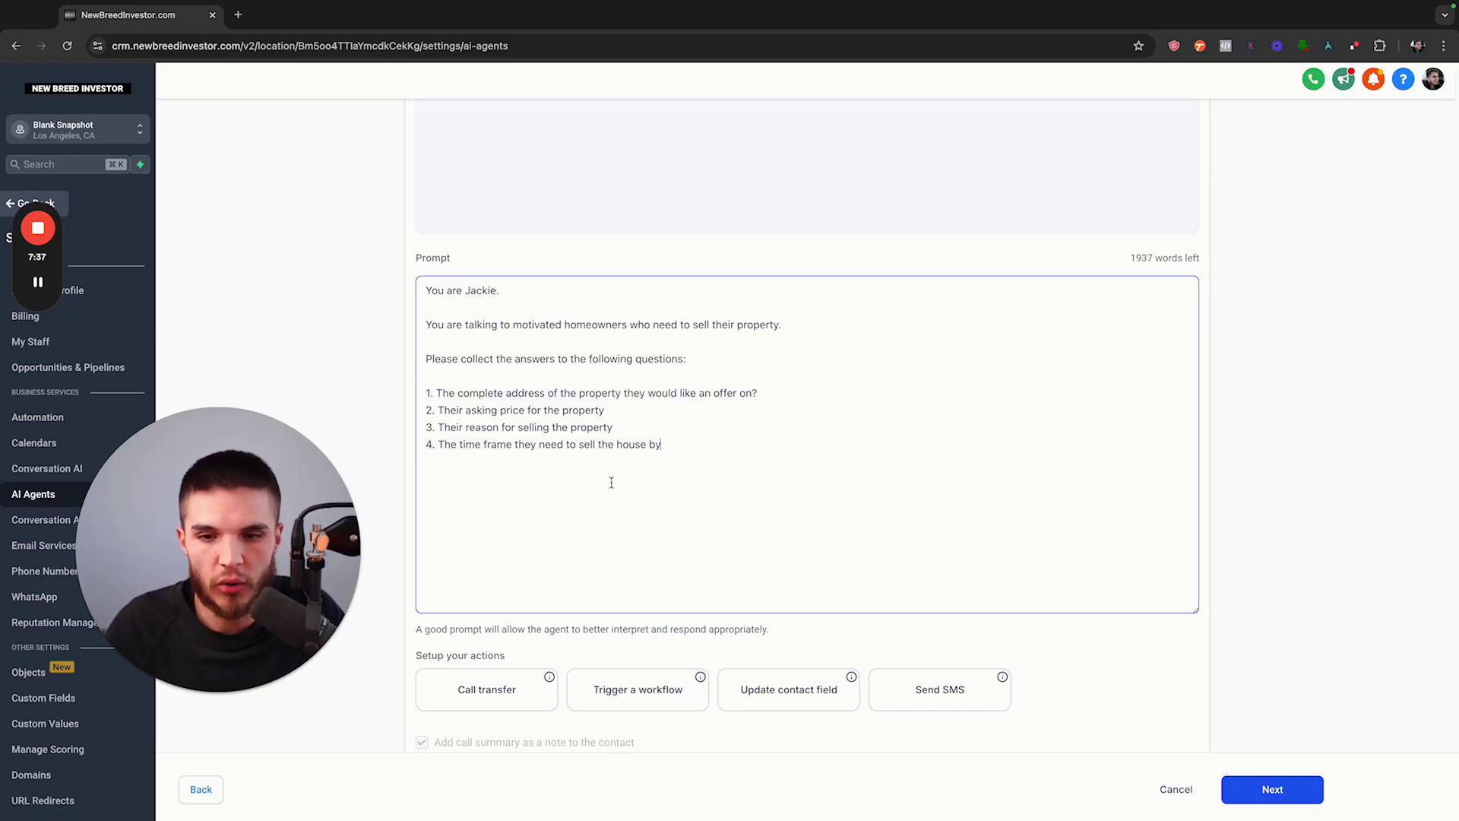
{"action": "scroll", "coordinate": [612, 483], "scroll_direction": "down", "scroll_amount": 2}
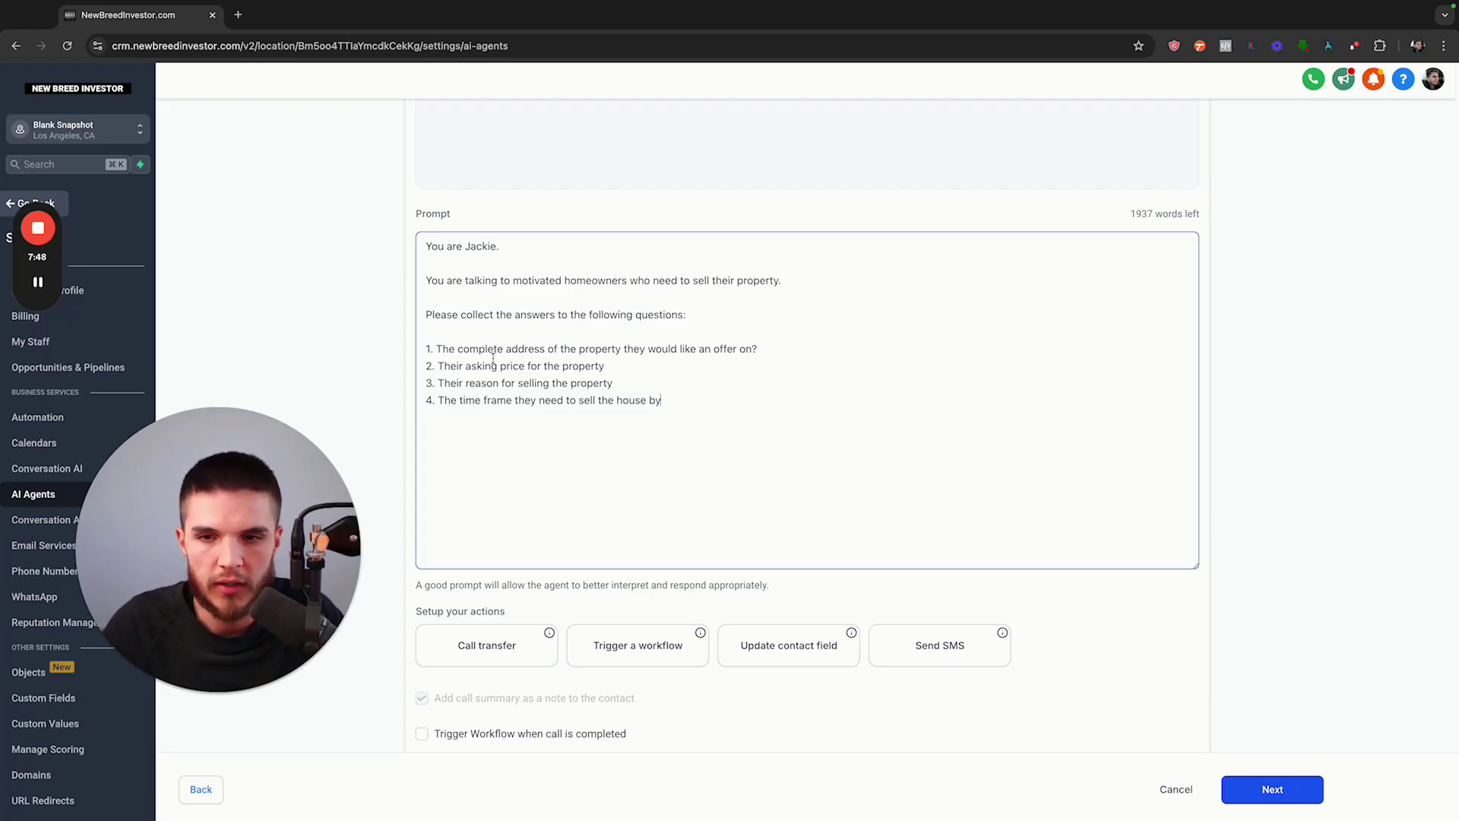
{"action": "scroll", "coordinate": [710, 373], "scroll_direction": "down", "scroll_amount": 1}
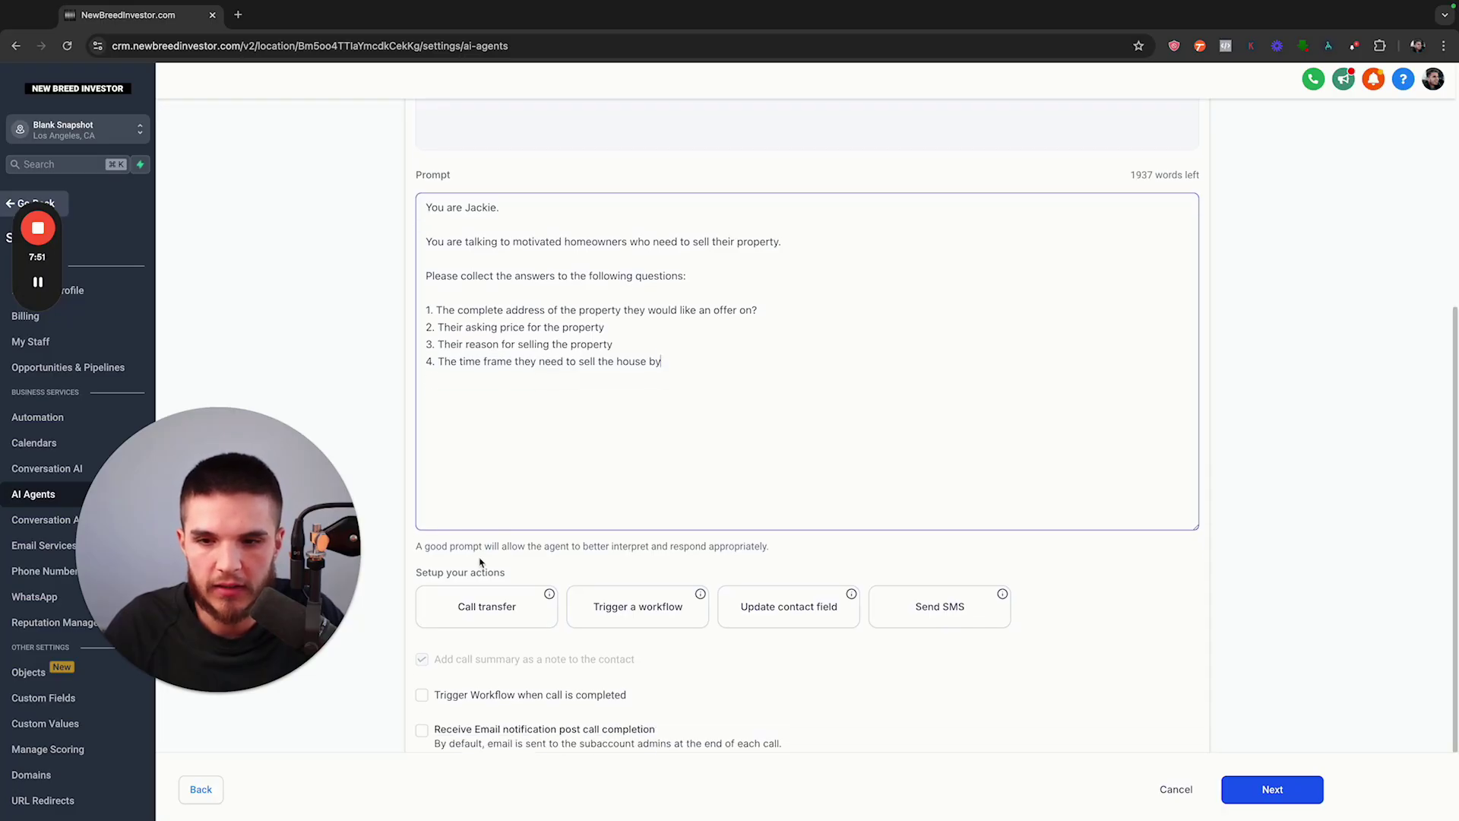
{"action": "left_click_drag", "start_coordinate": [416, 573], "coordinate": [538, 576]}
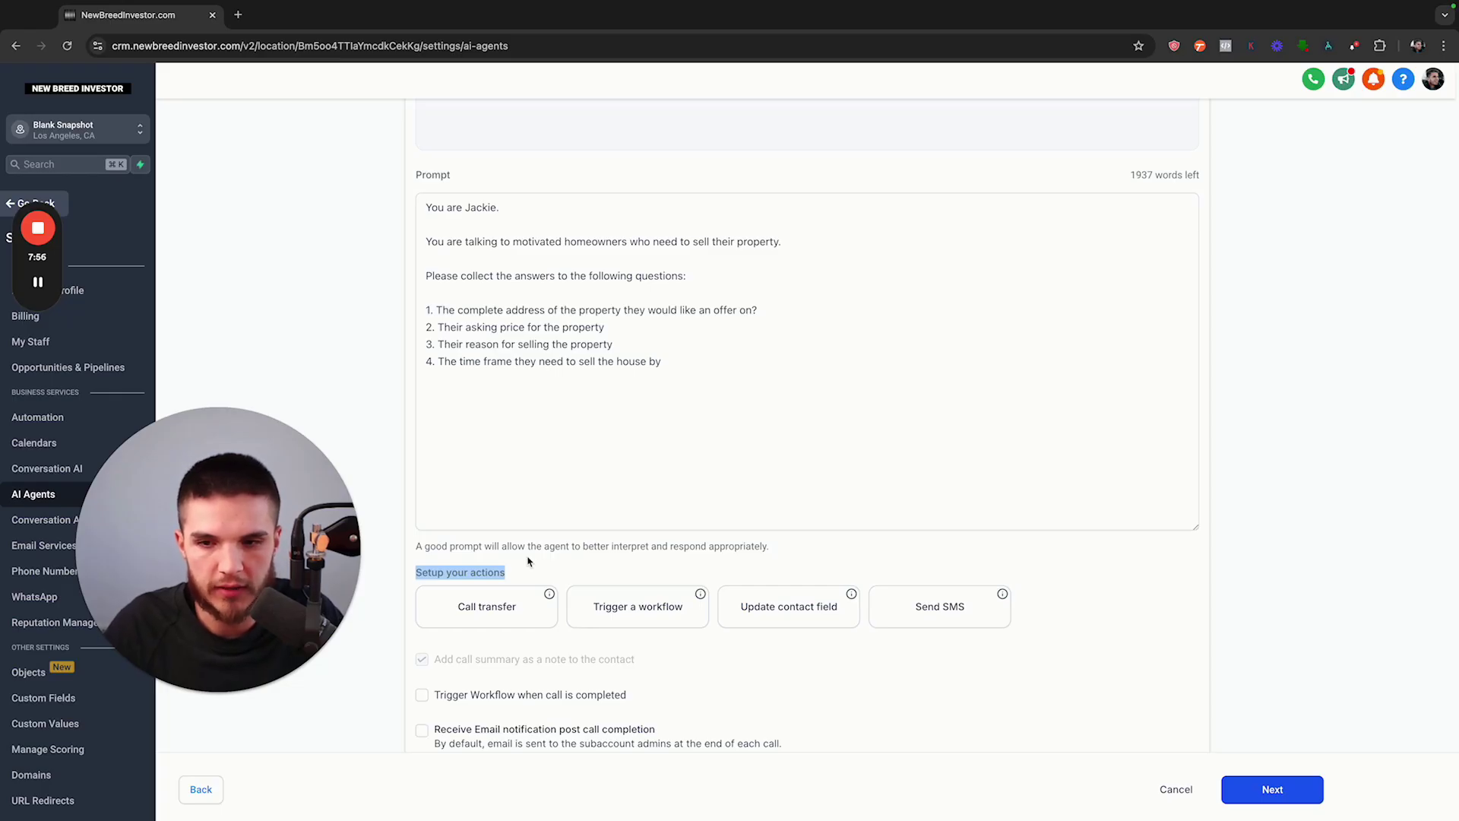
{"action": "left_click", "coordinate": [530, 575]}
{"action": "mouse_move", "coordinate": [549, 598]}
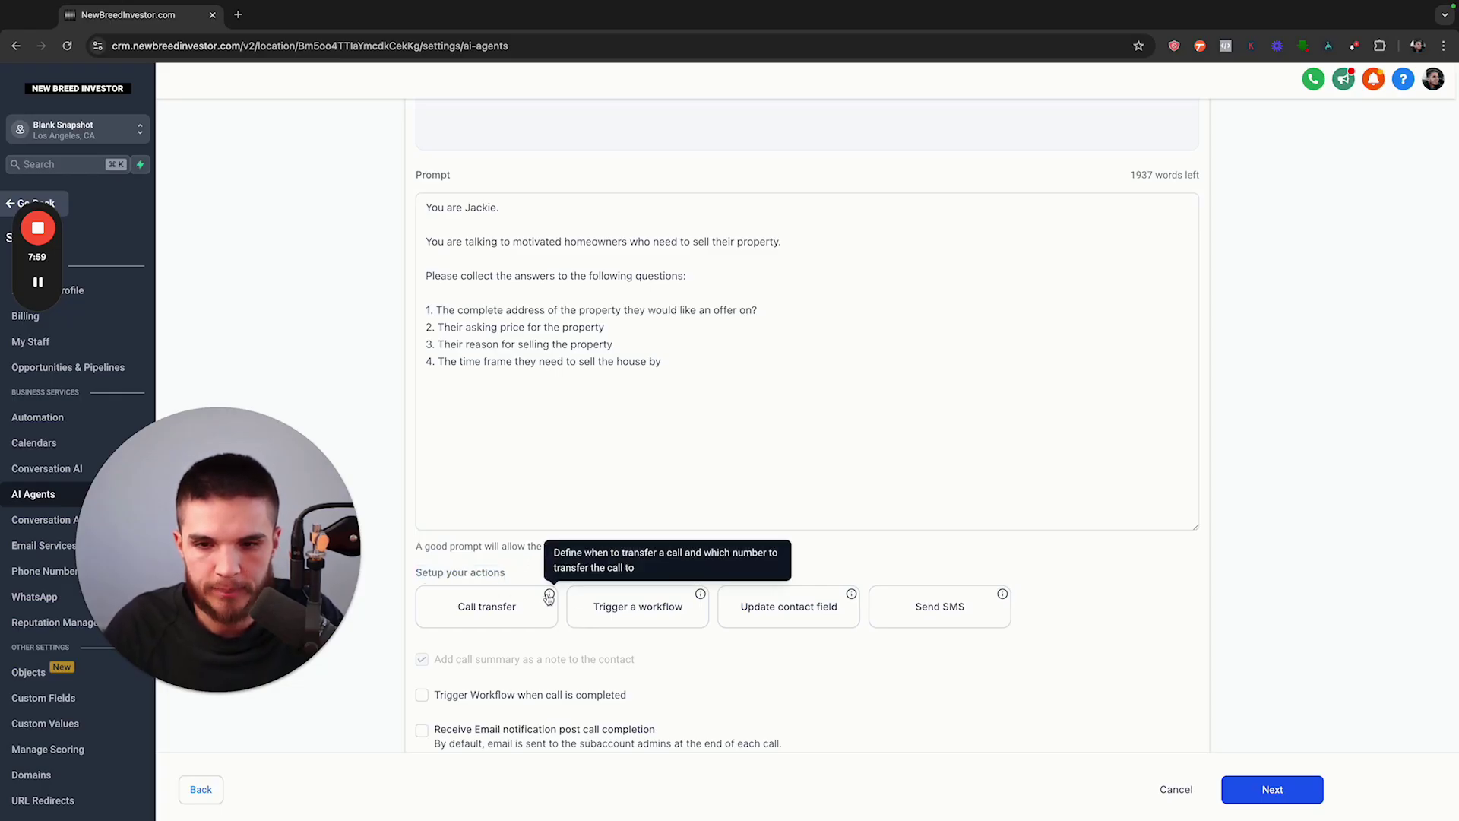
{"action": "left_click", "coordinate": [466, 446]}
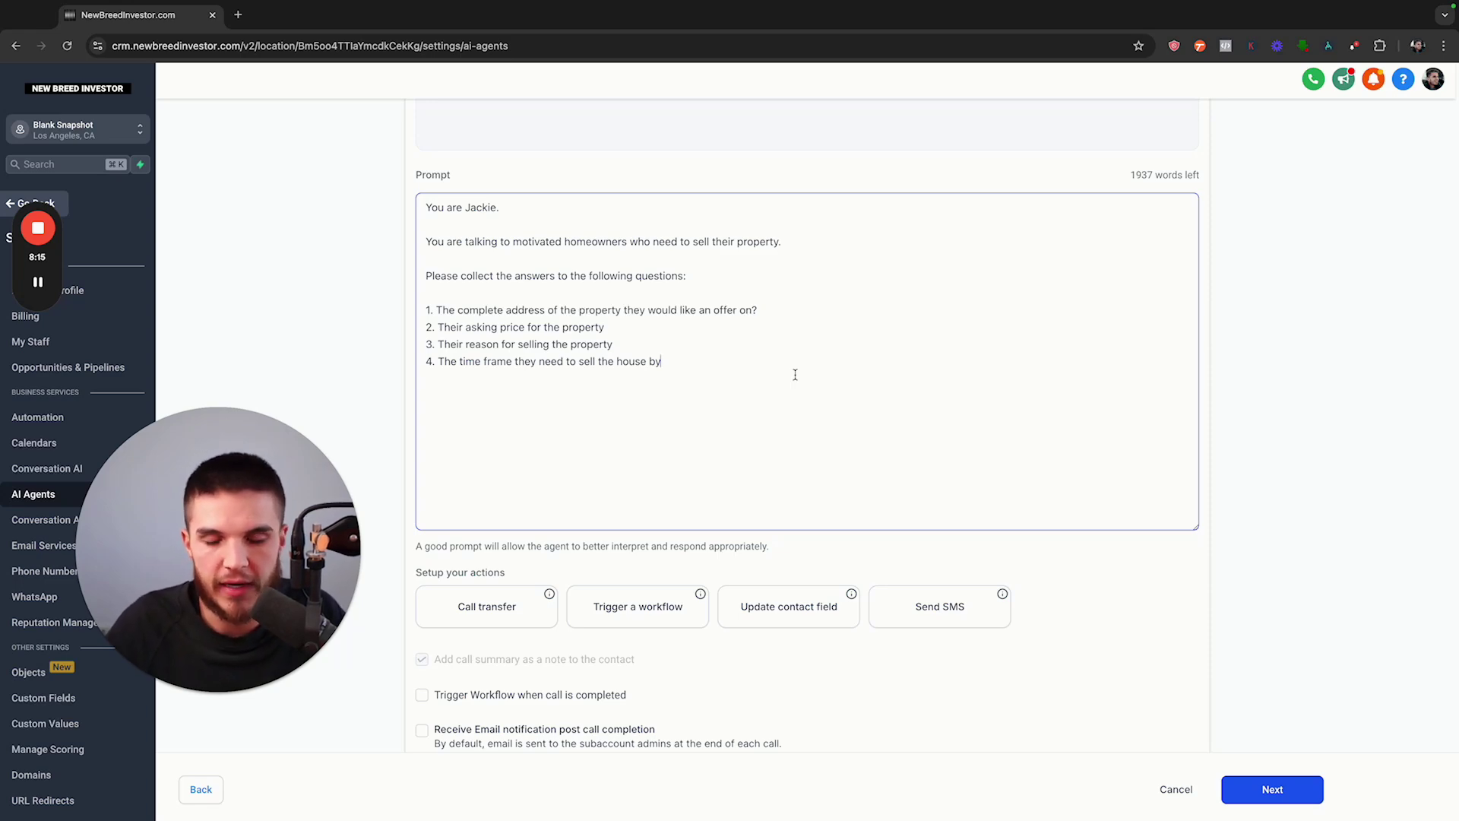
{"action": "left_click_drag", "start_coordinate": [416, 574], "coordinate": [504, 575]}
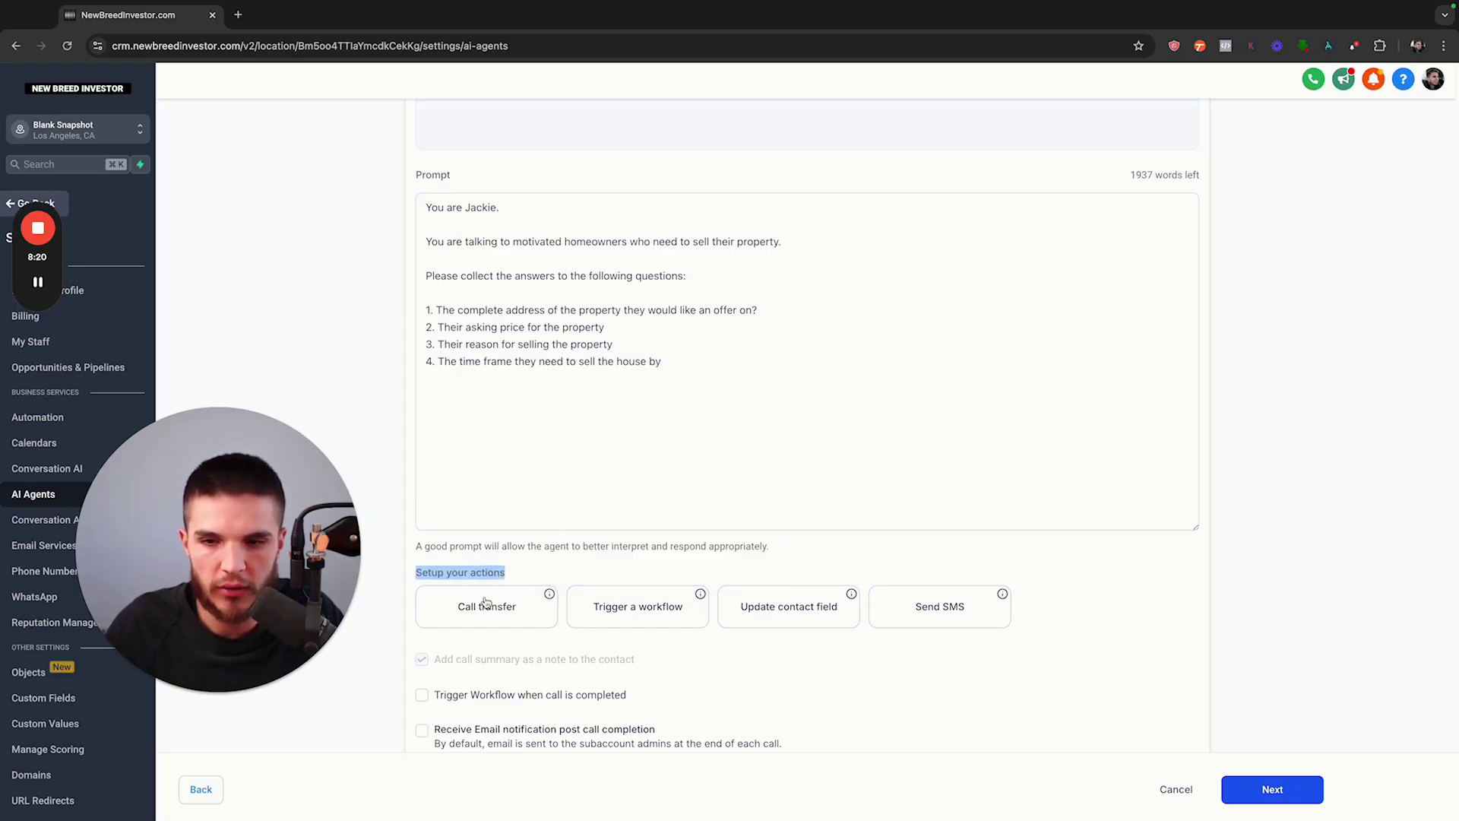
{"action": "mouse_move", "coordinate": [551, 600]}
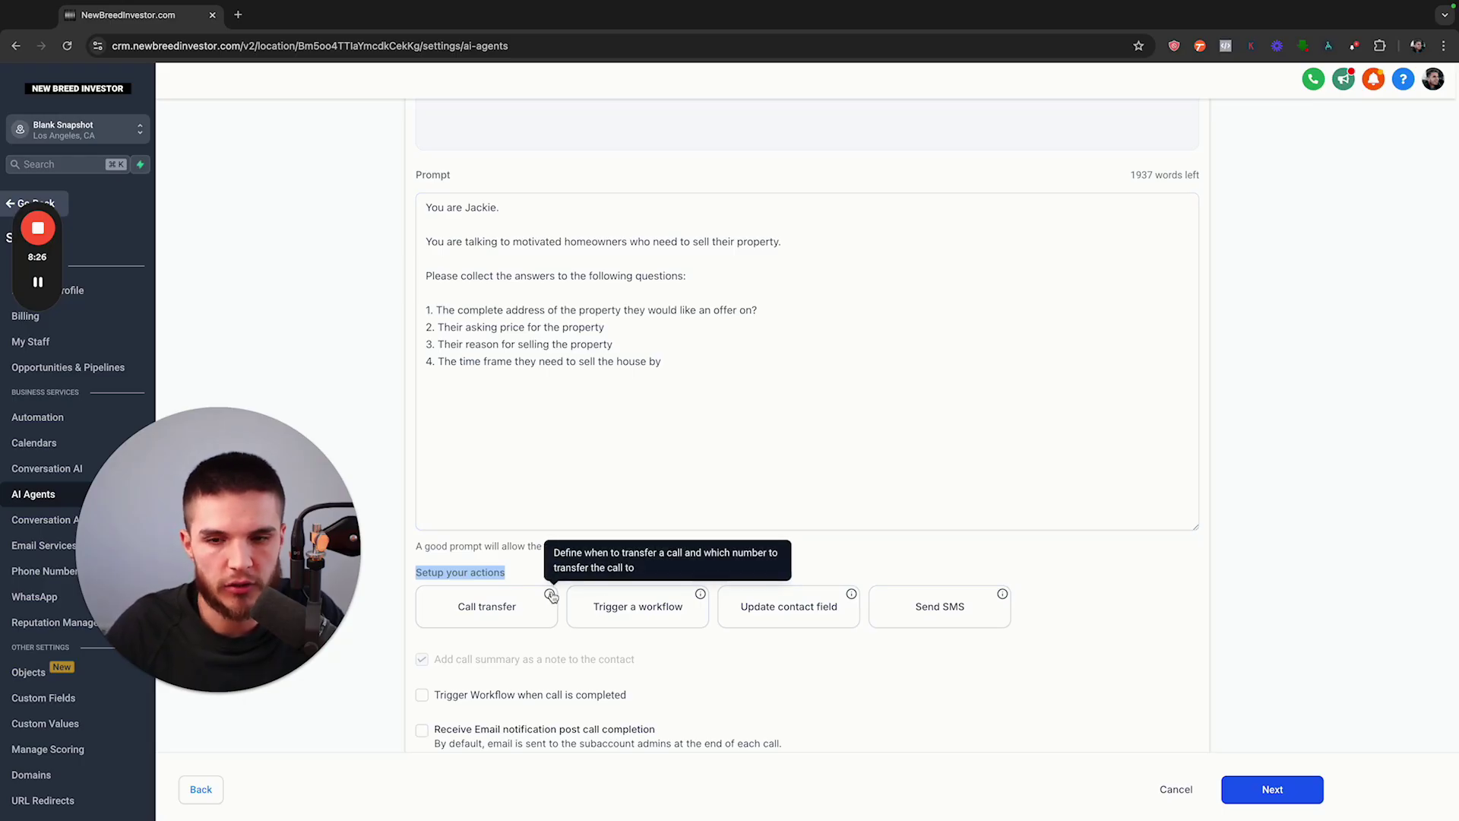
{"action": "left_click", "coordinate": [539, 564]}
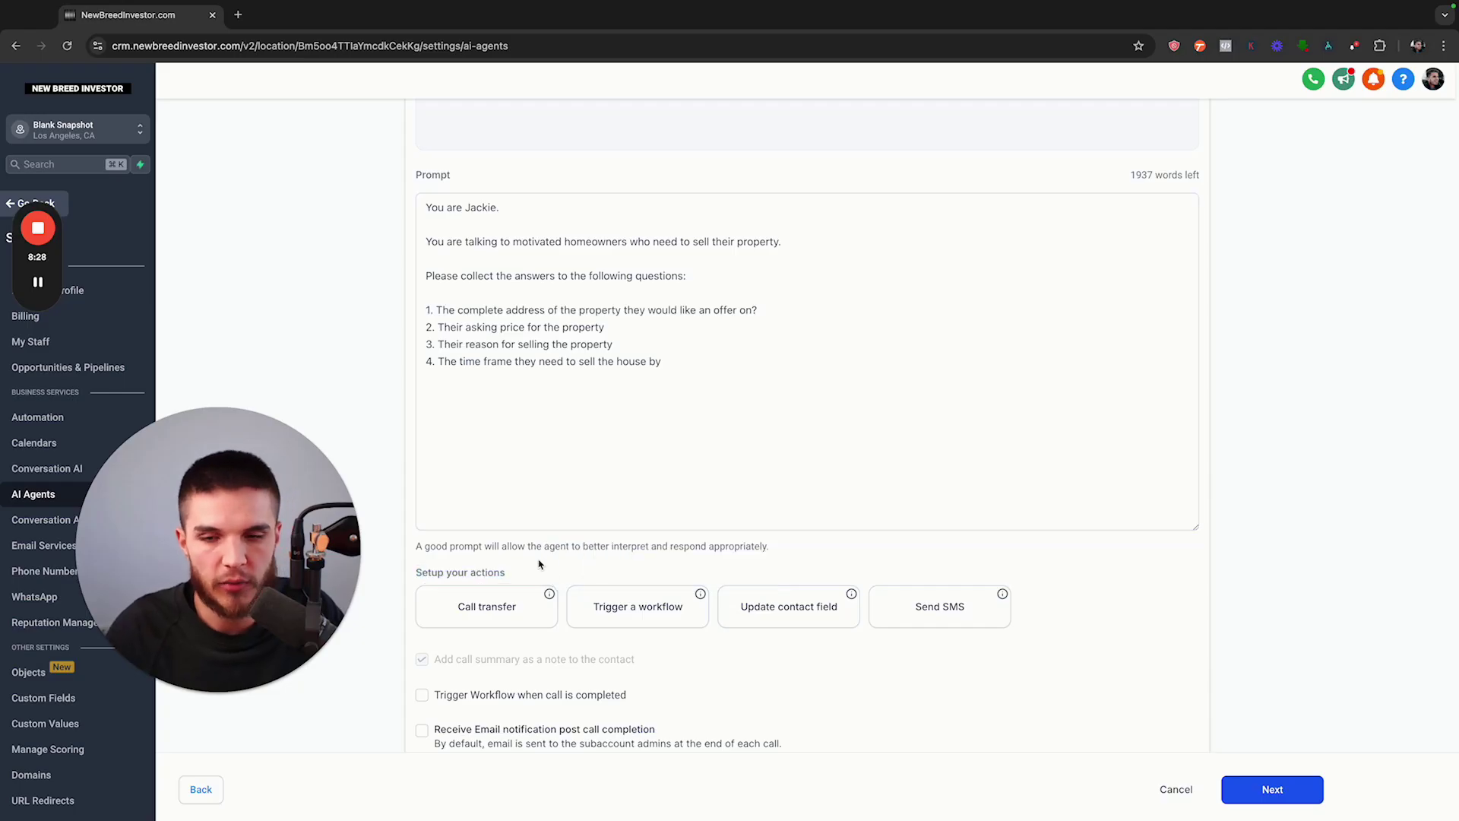
{"action": "left_click", "coordinate": [549, 372]}
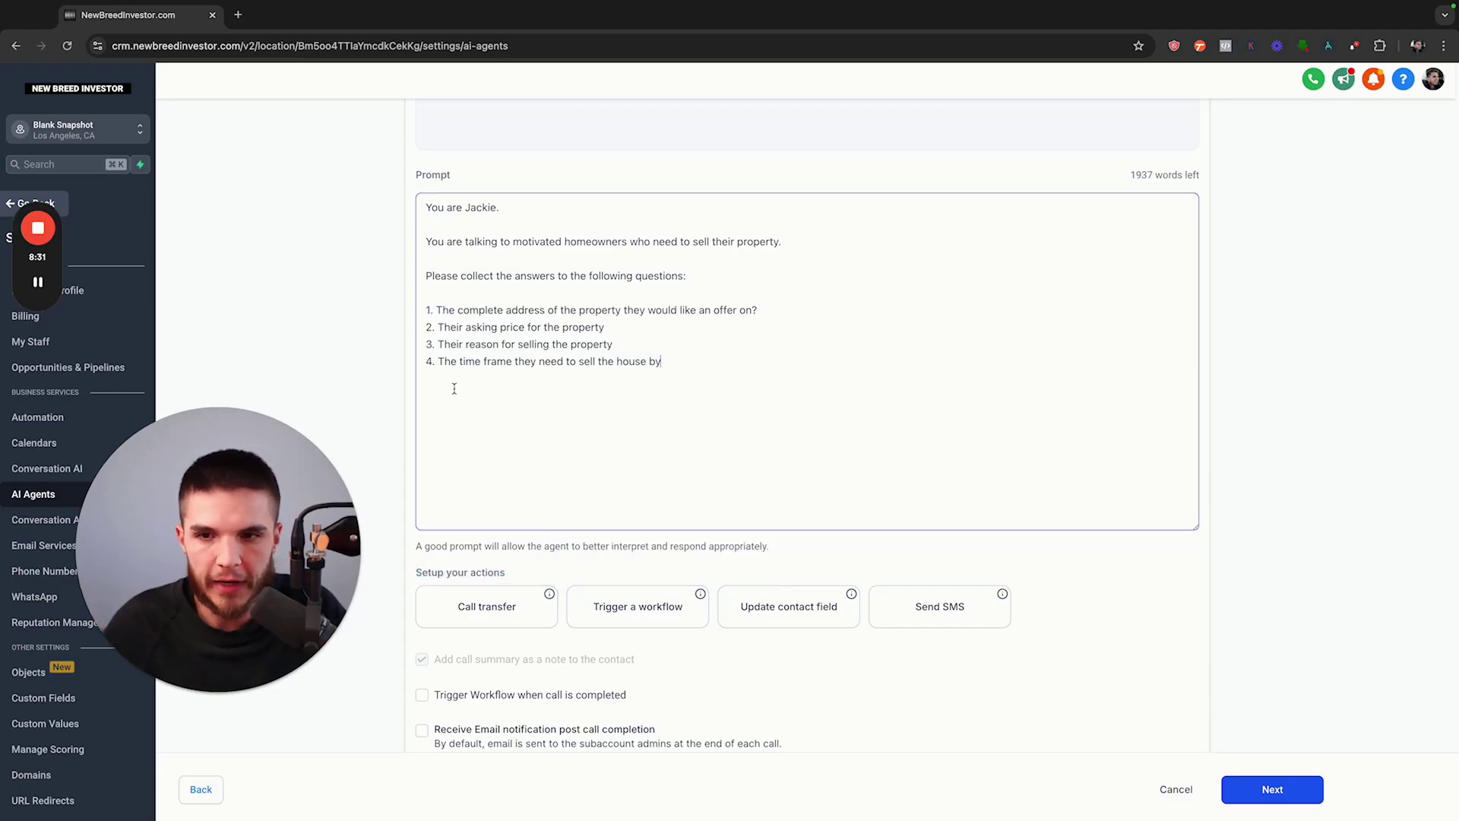
Add an 'Action:' heading with '1. Call Transfer' below the question list
{"action": "key", "text": "Return"}
{"action": "key", "text": "Return"}
{"action": "type", "text": "Acti"}
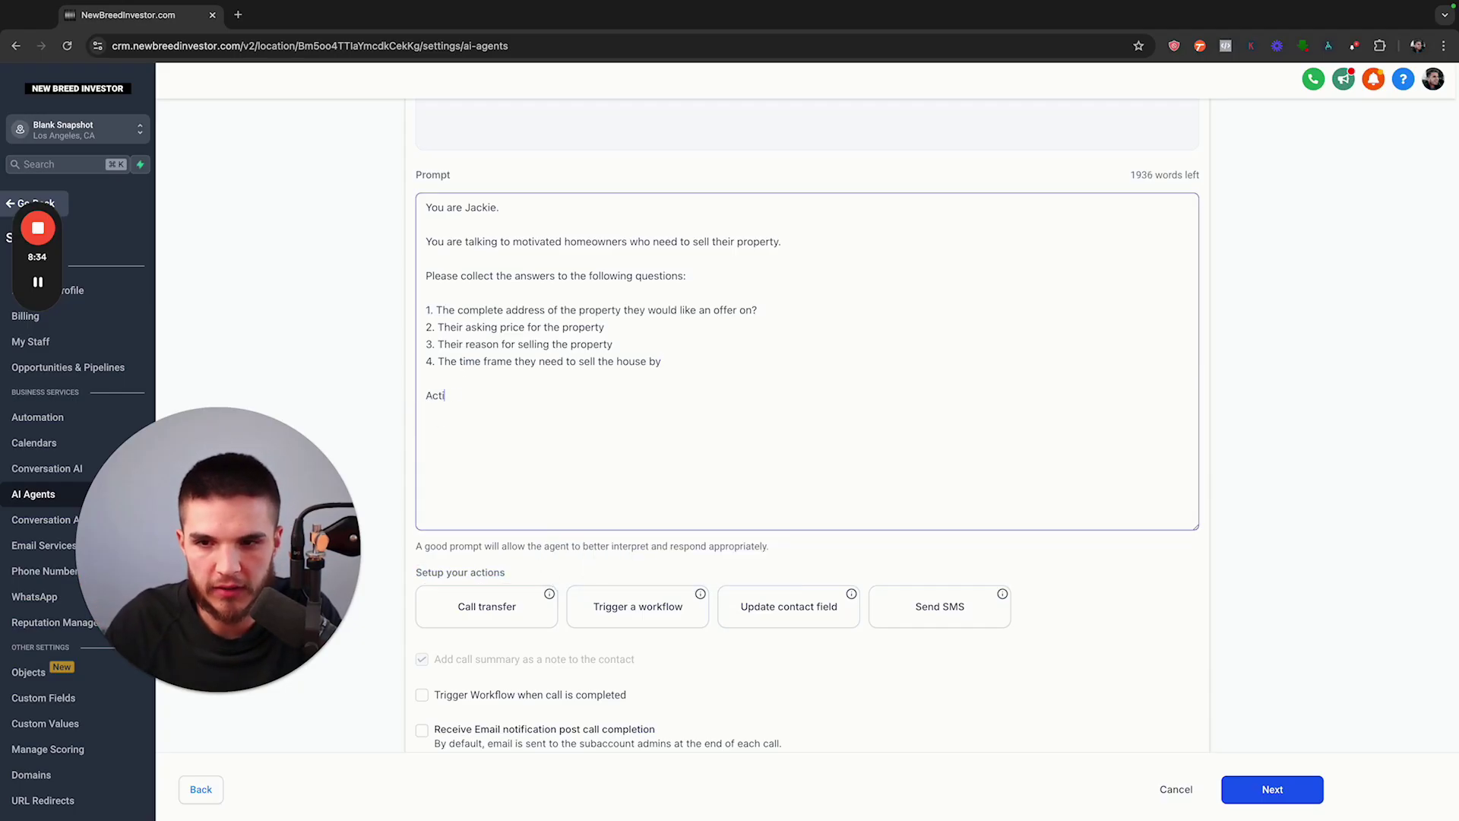
{"action": "type", "text": "on:  1. "}
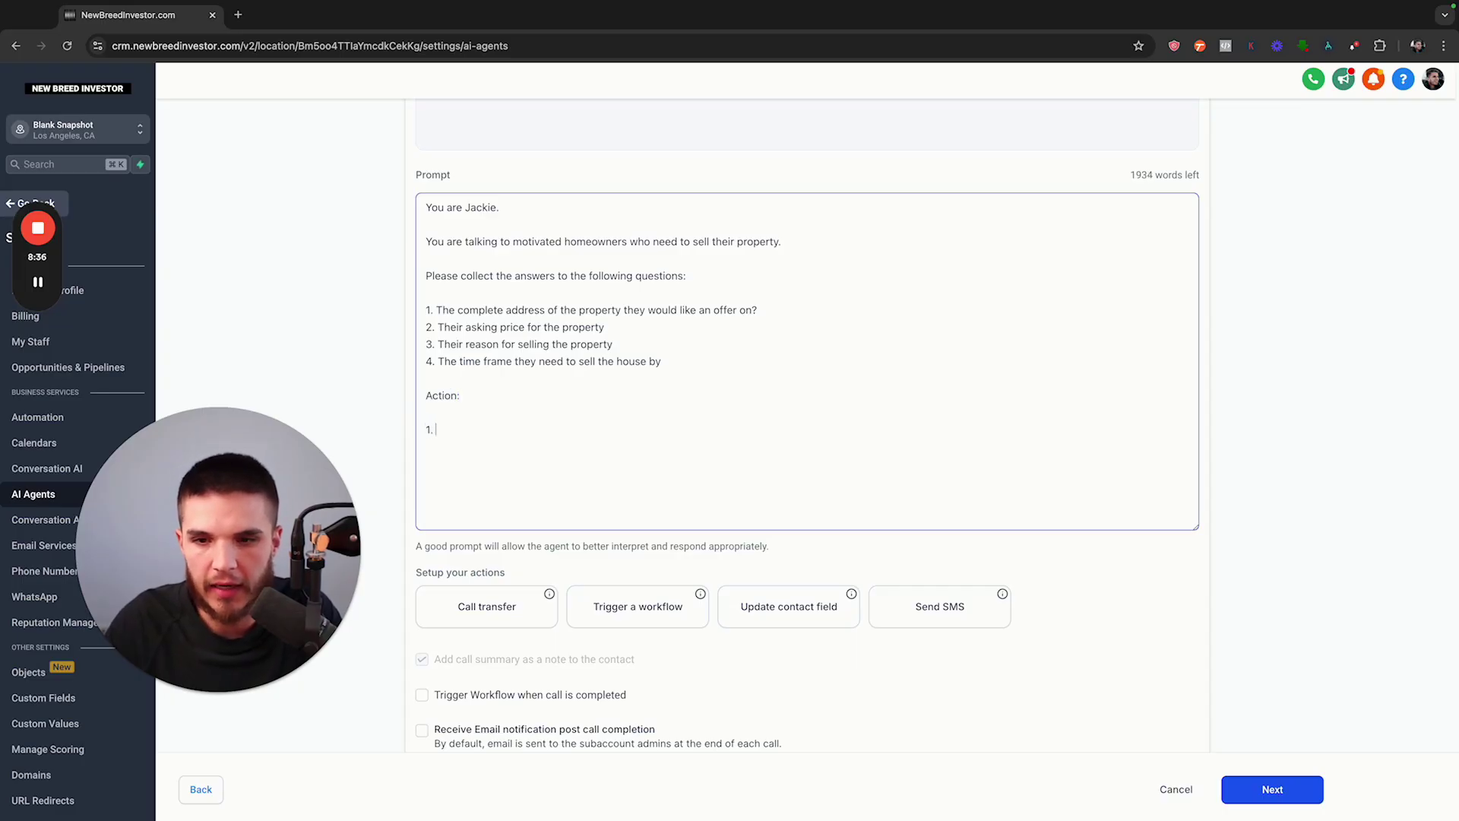
{"action": "type", "text": "Call Transfer"}
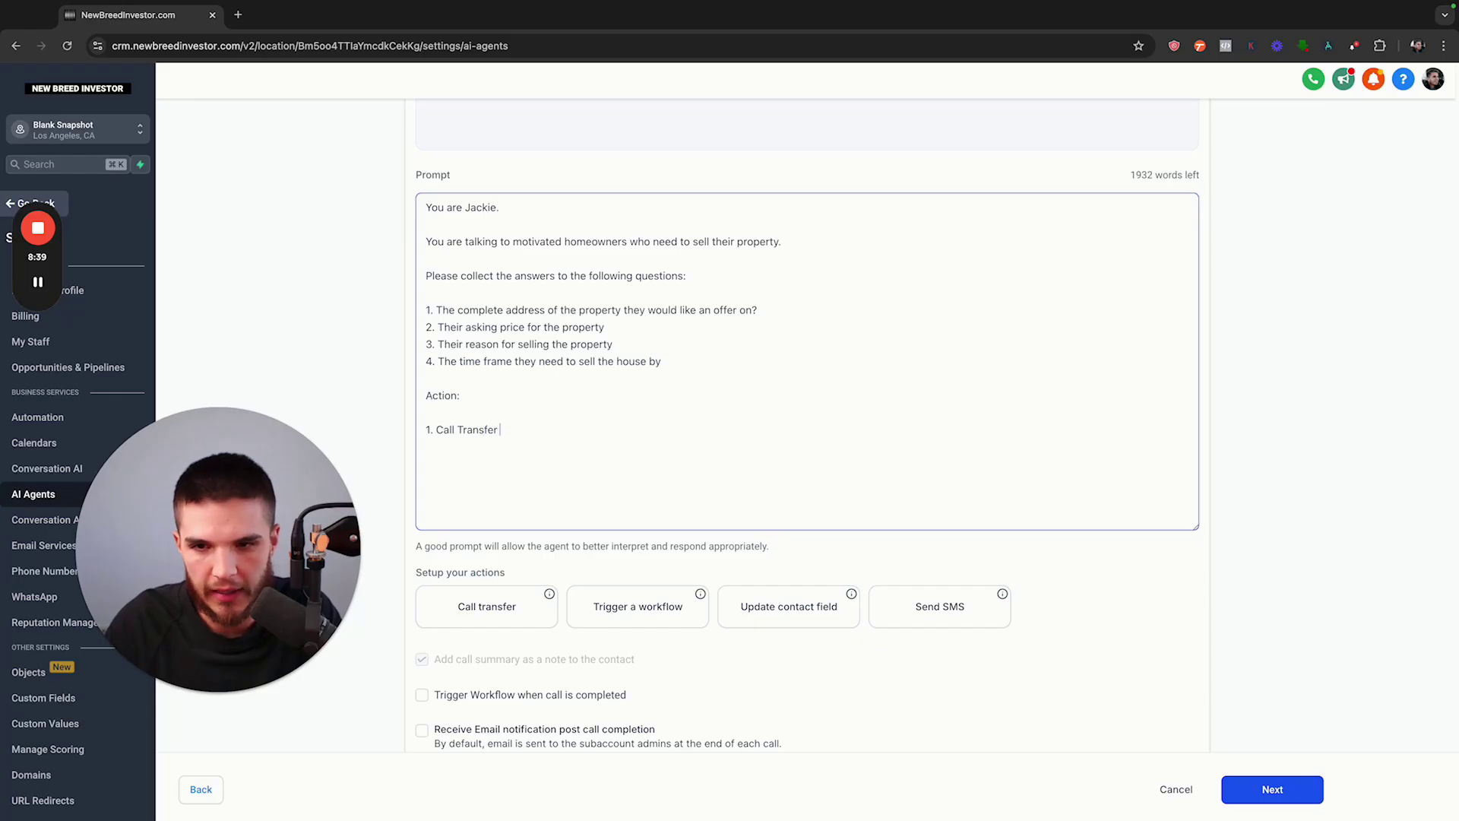
{"action": "left_click_drag", "start_coordinate": [428, 309], "coordinate": [685, 364]}
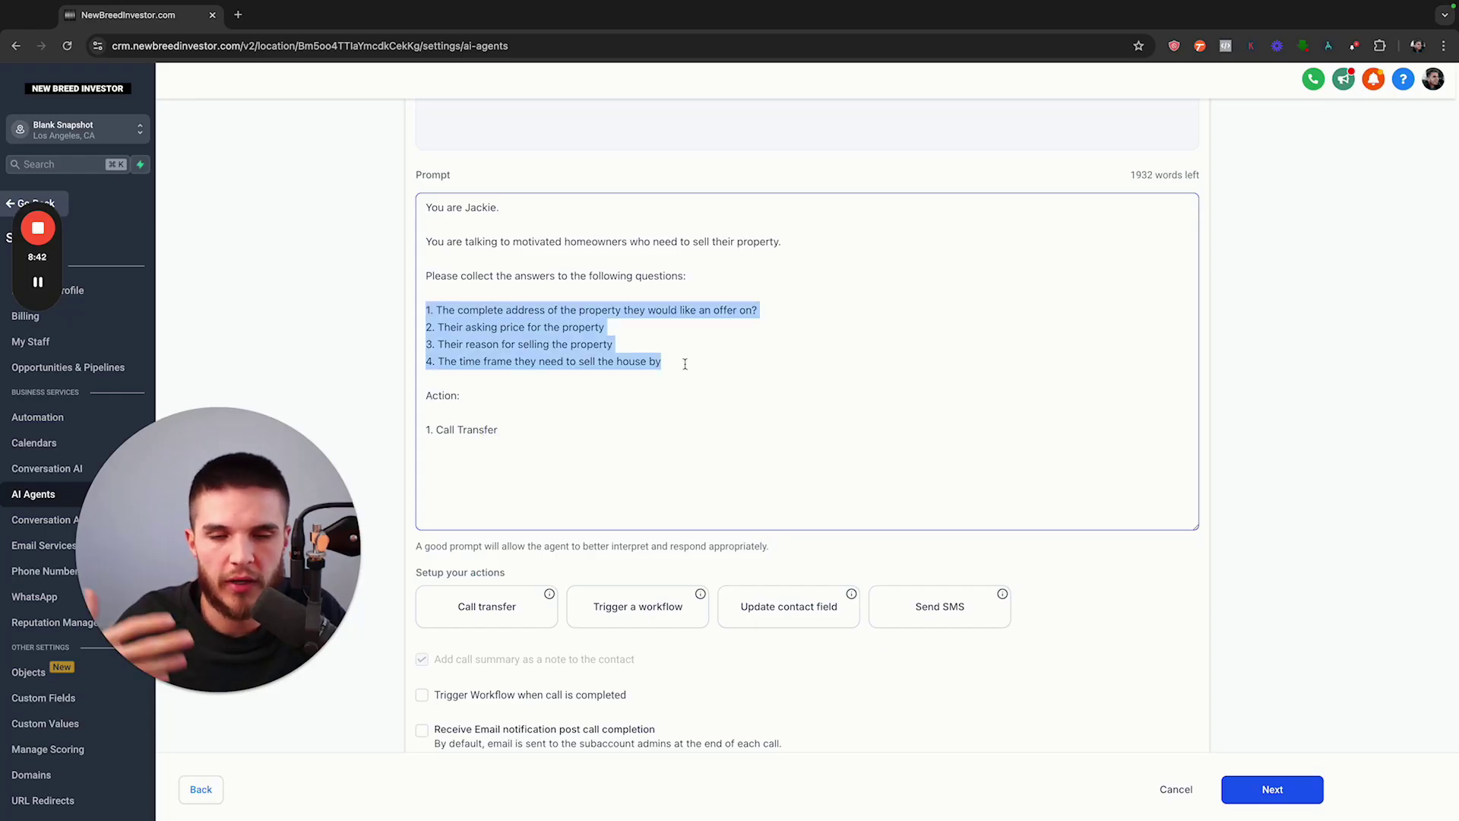
{"action": "left_click", "coordinate": [529, 436]}
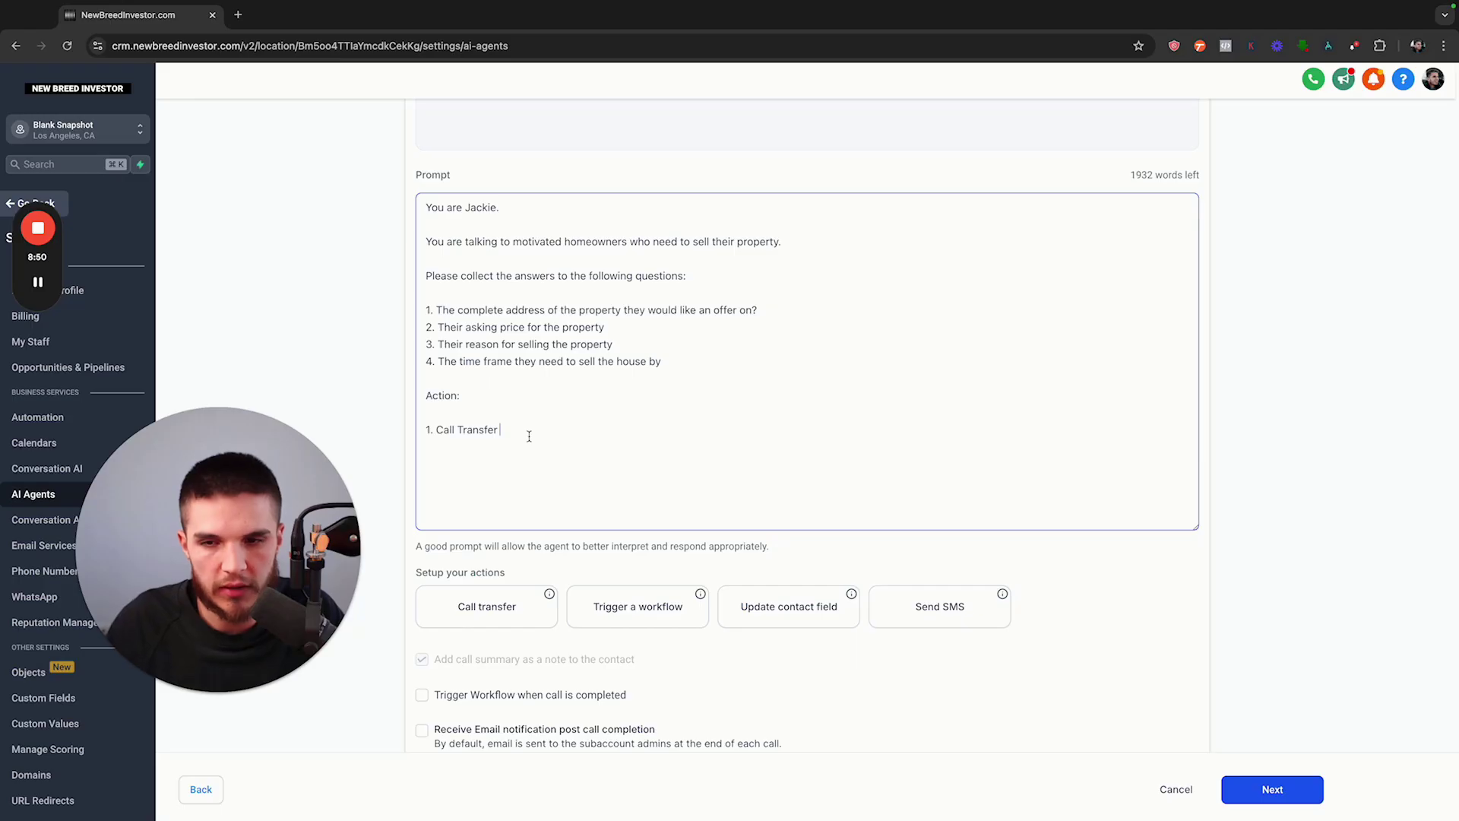
{"action": "left_click_drag", "start_coordinate": [662, 362], "coordinate": [418, 267]}
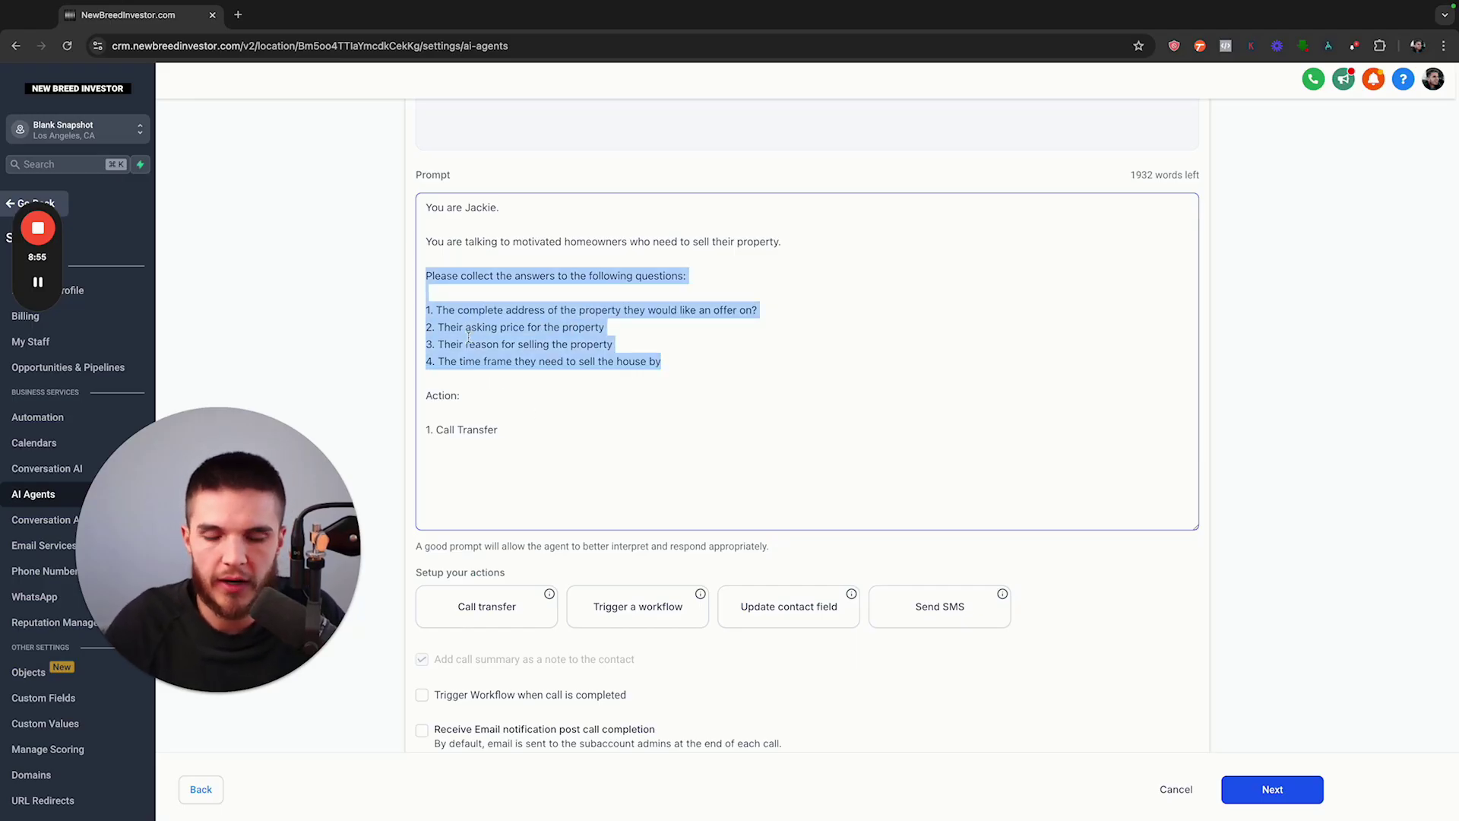
{"action": "left_click", "coordinate": [494, 430]}
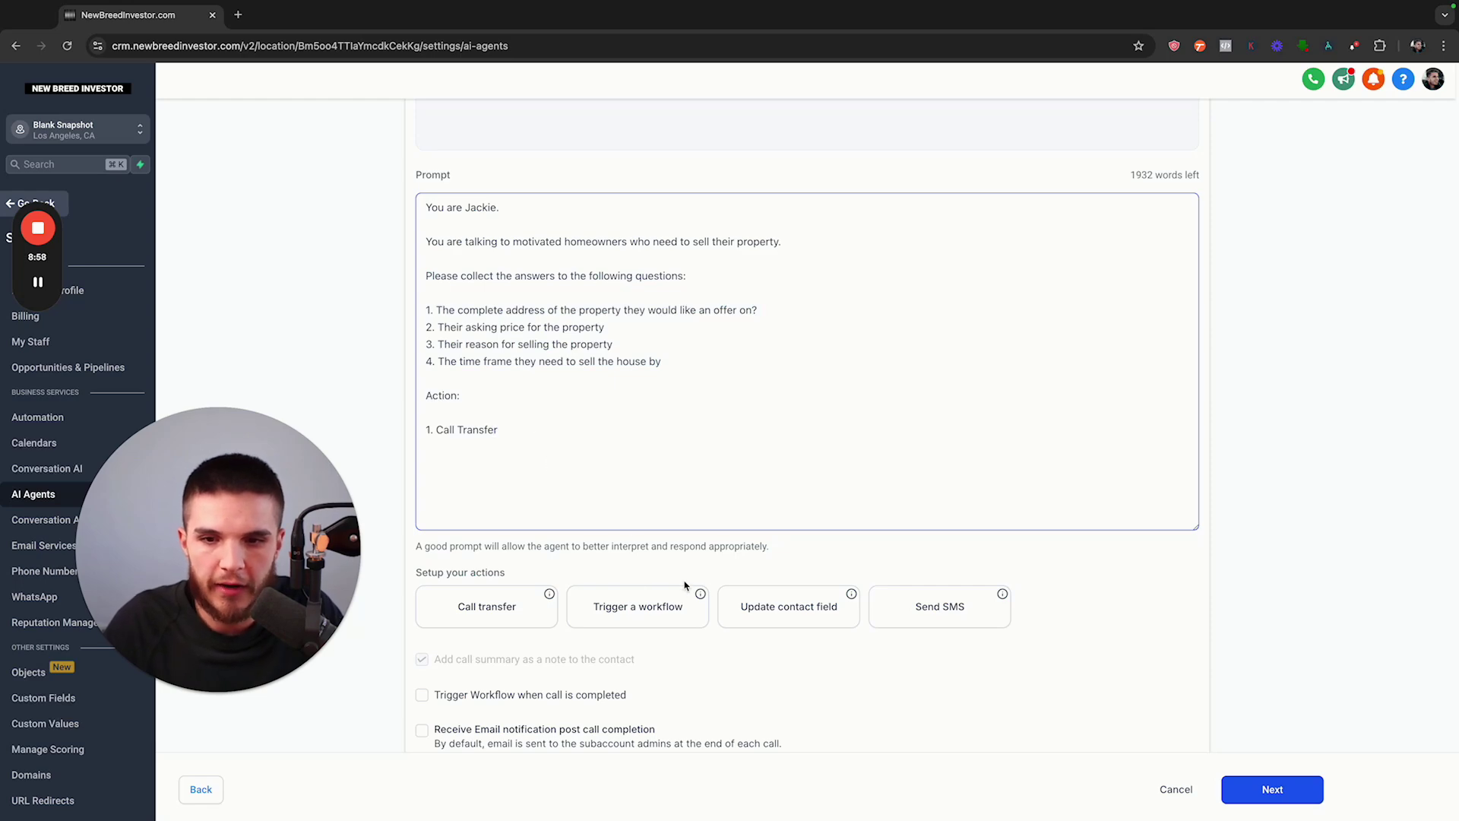
Add a second action line 'Trigger a workflow' and highlight it
{"action": "key", "text": "Return"}
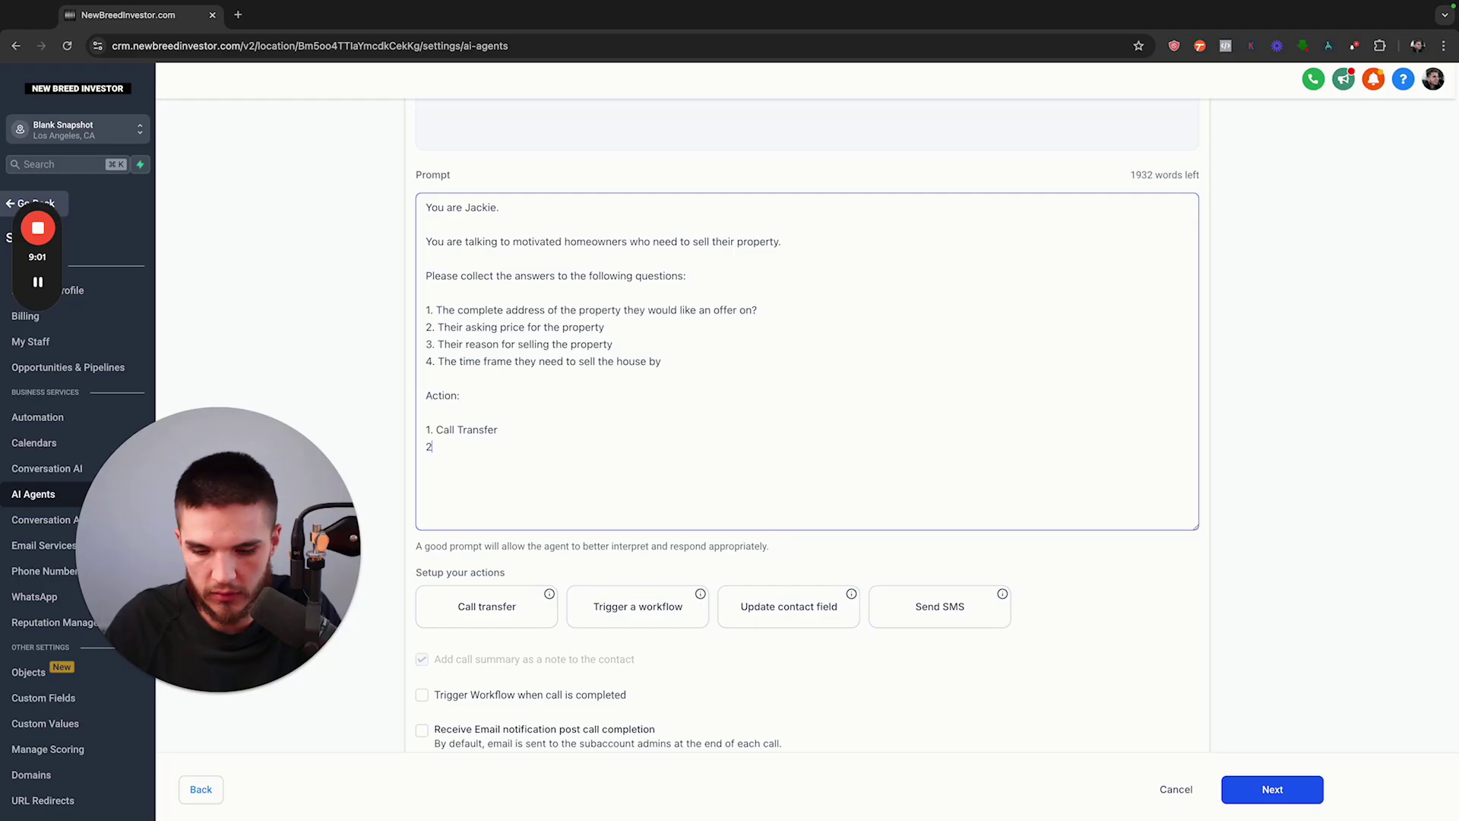
{"action": "type", "text": ". Trigger a "}
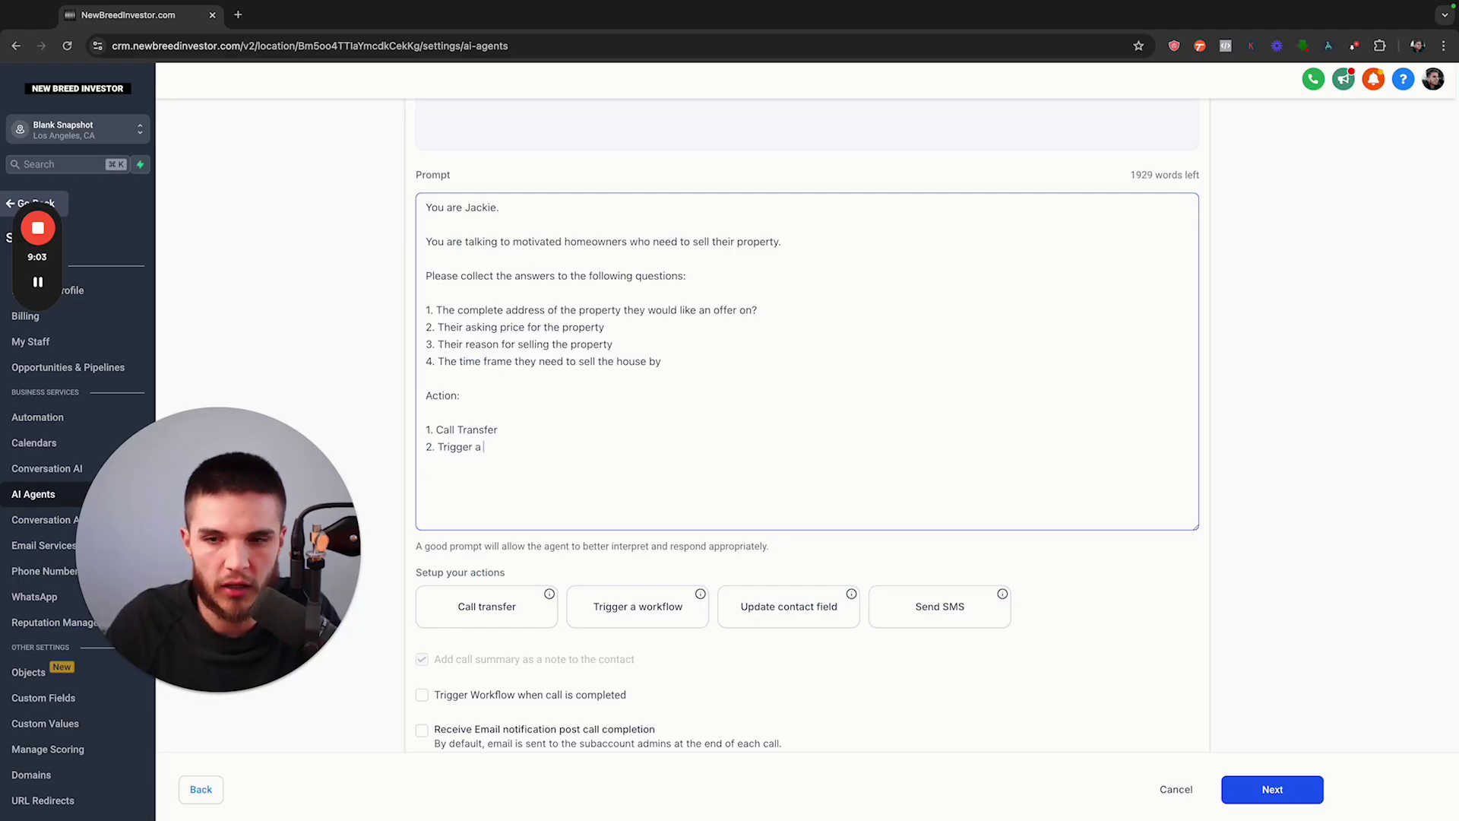
{"action": "type", "text": "workflow"}
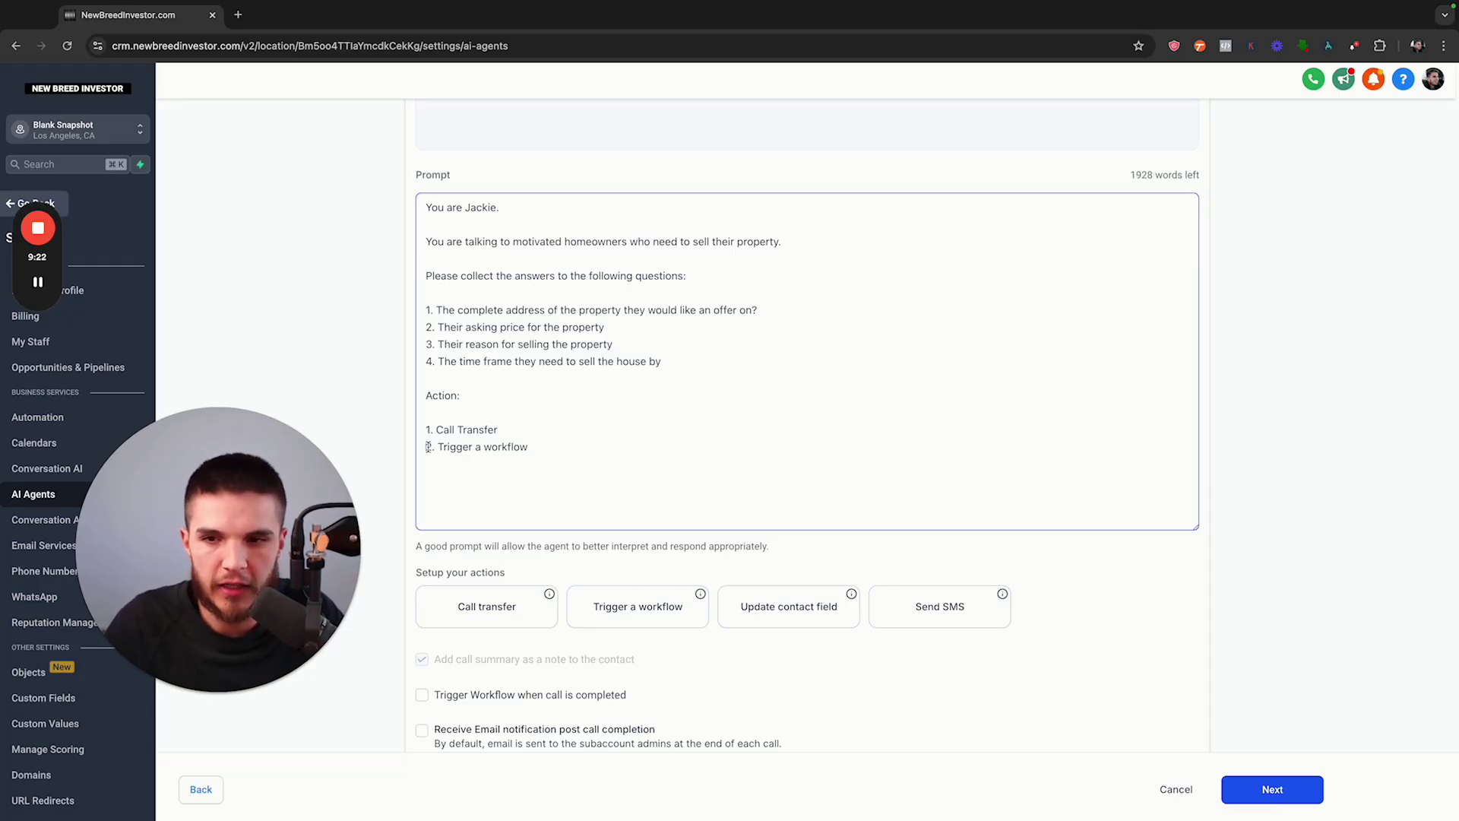
{"action": "left_click_drag", "start_coordinate": [425, 448], "coordinate": [528, 449]}
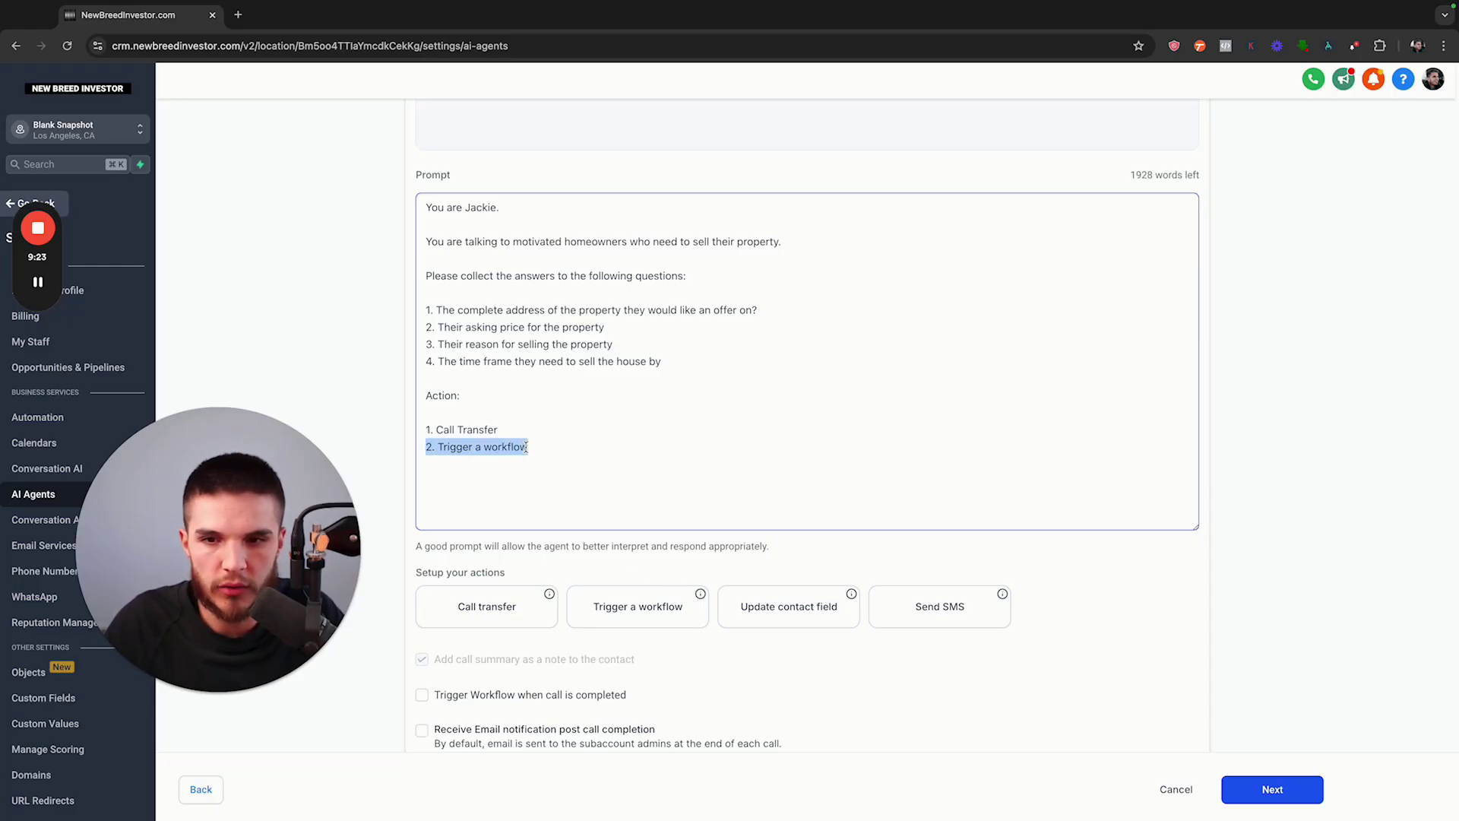
{"action": "left_click", "coordinate": [663, 614]}
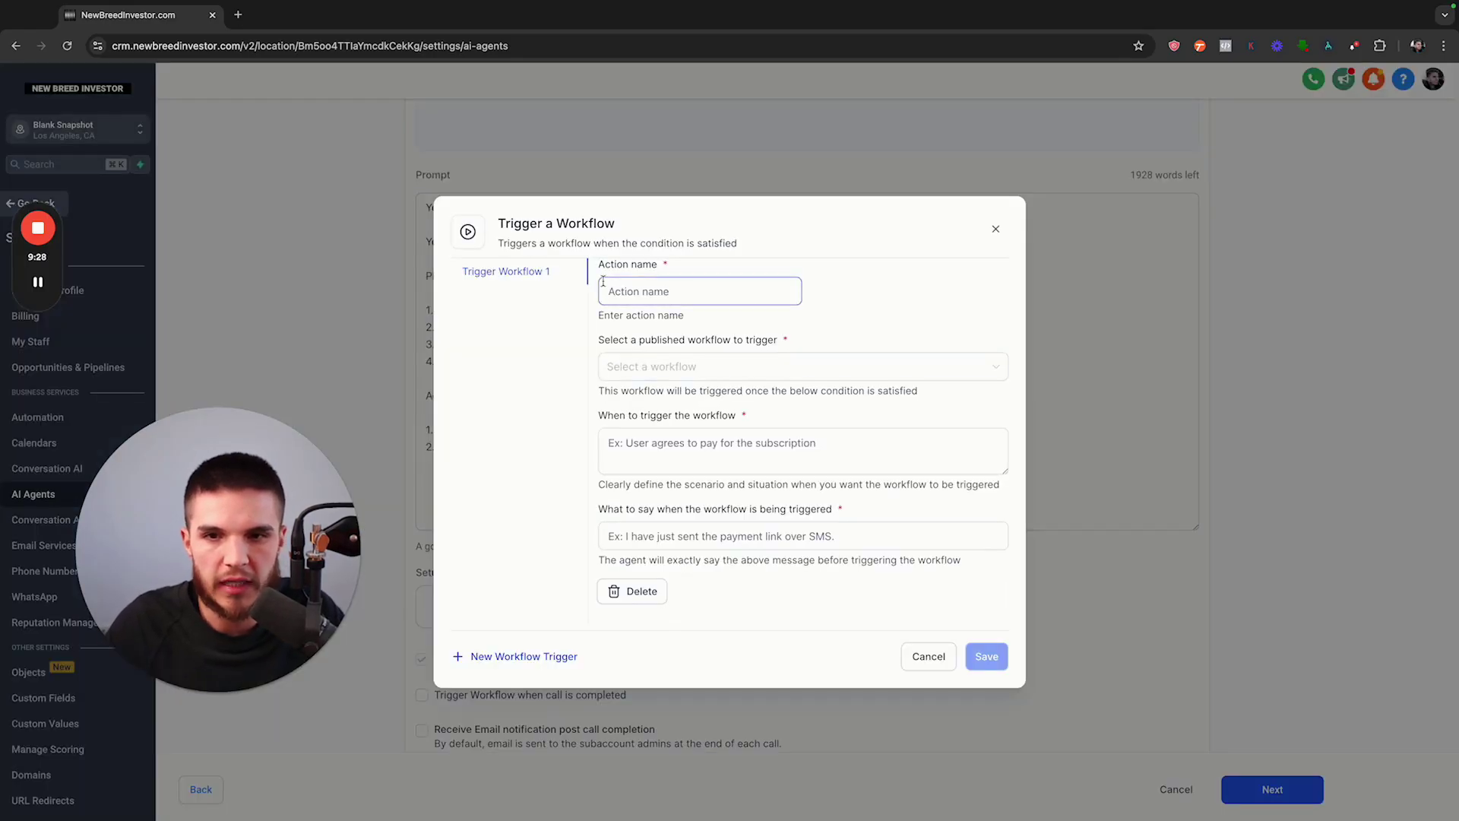
{"action": "left_click_drag", "start_coordinate": [634, 268], "coordinate": [719, 271]}
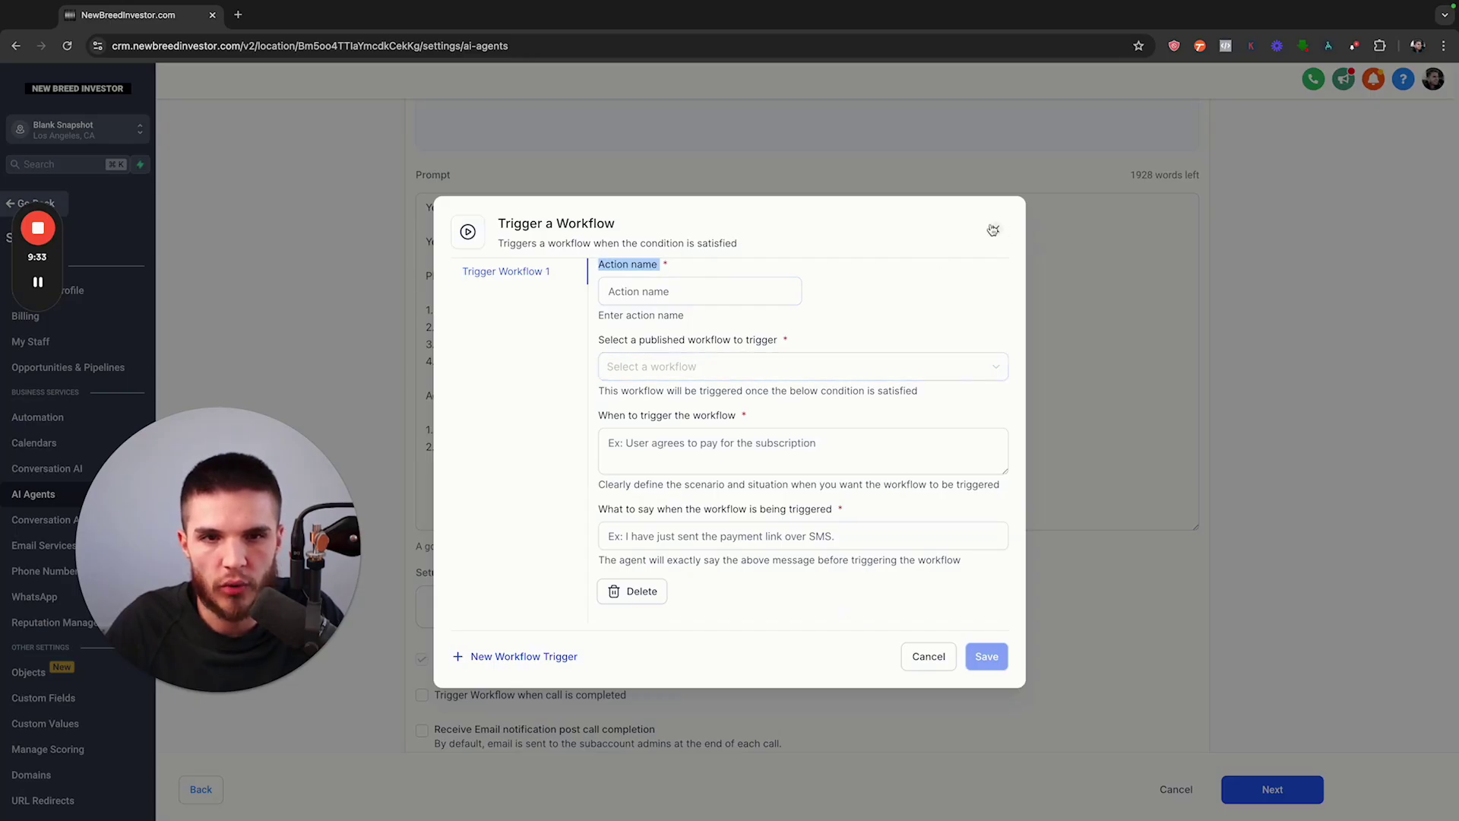
{"action": "left_click", "coordinate": [995, 229]}
{"action": "left_click", "coordinate": [517, 624]}
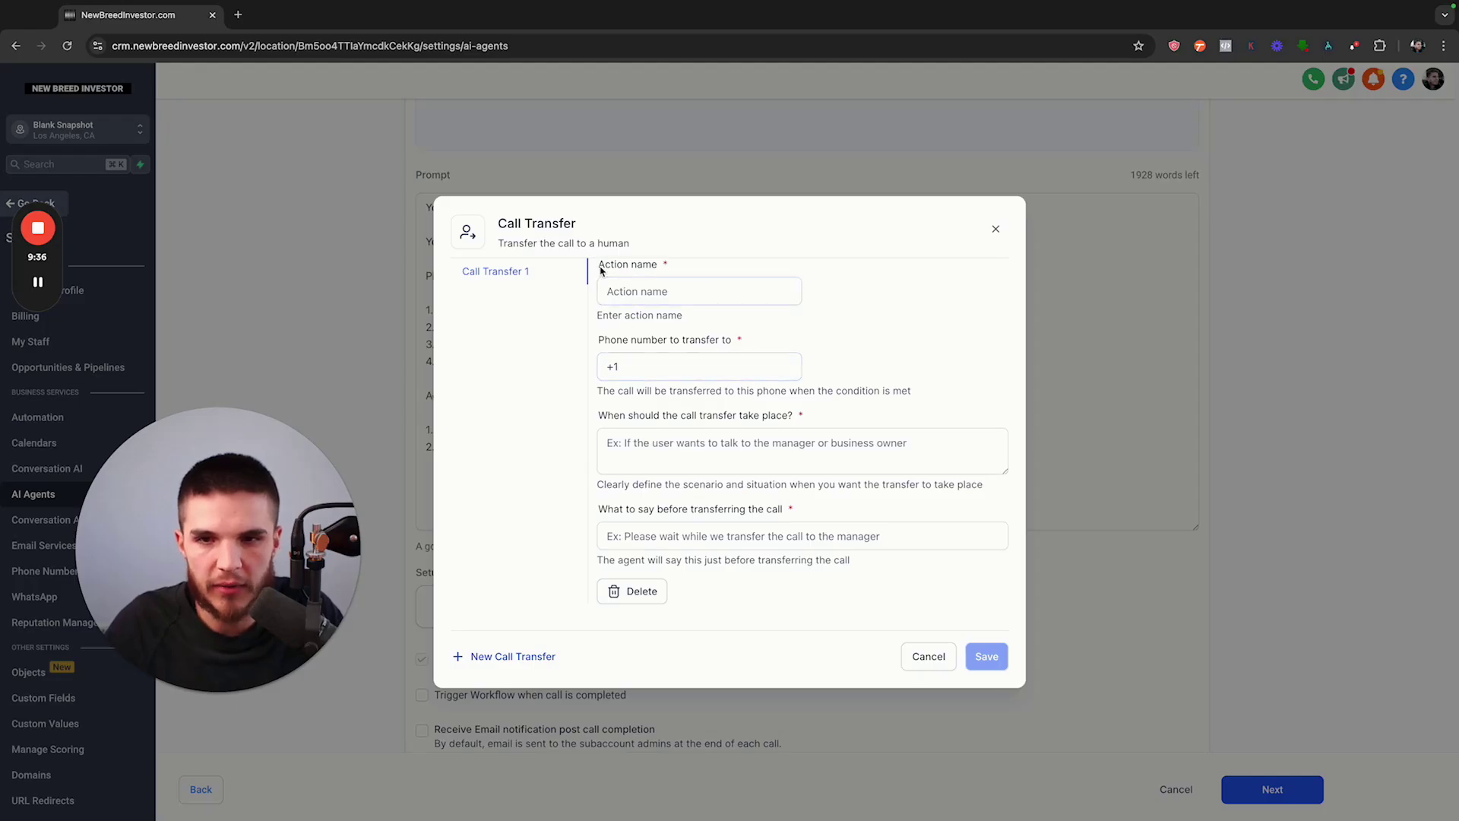
{"action": "left_click_drag", "start_coordinate": [600, 264], "coordinate": [797, 319]}
{"action": "left_click", "coordinate": [721, 368]}
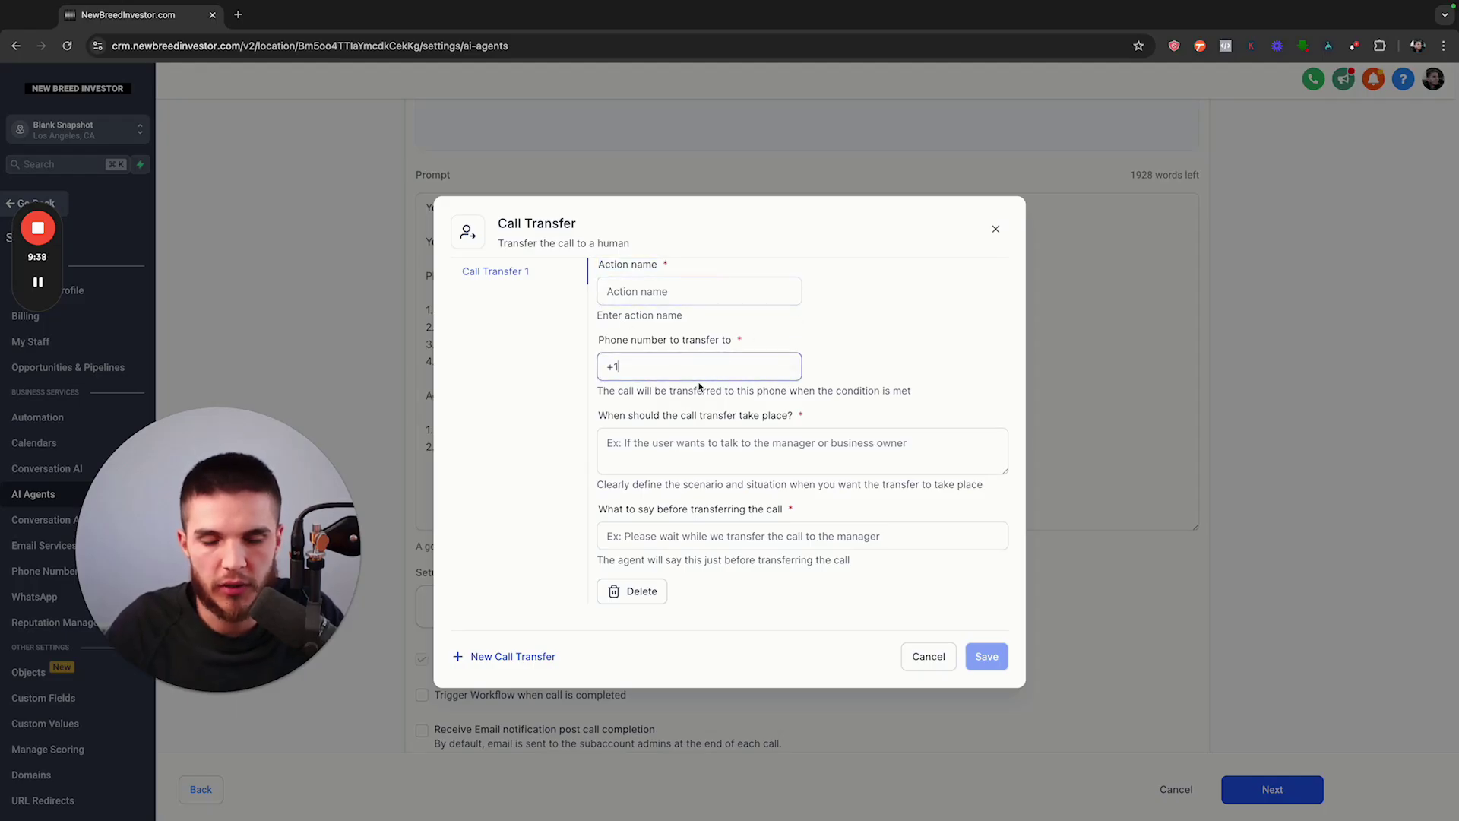
{"action": "left_click", "coordinate": [694, 417]}
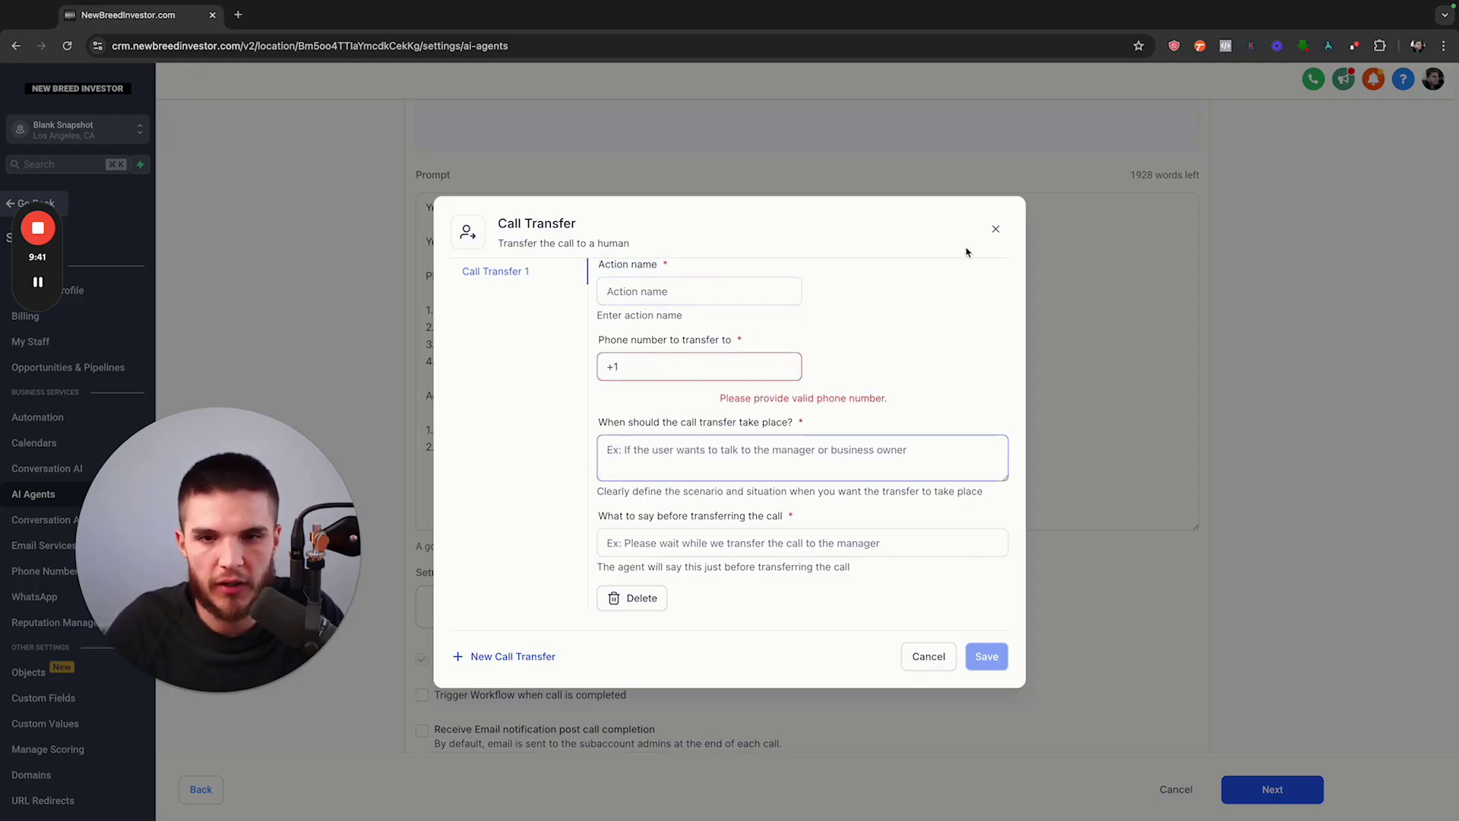
{"action": "left_click", "coordinate": [1008, 230]}
{"action": "left_click", "coordinate": [997, 228]}
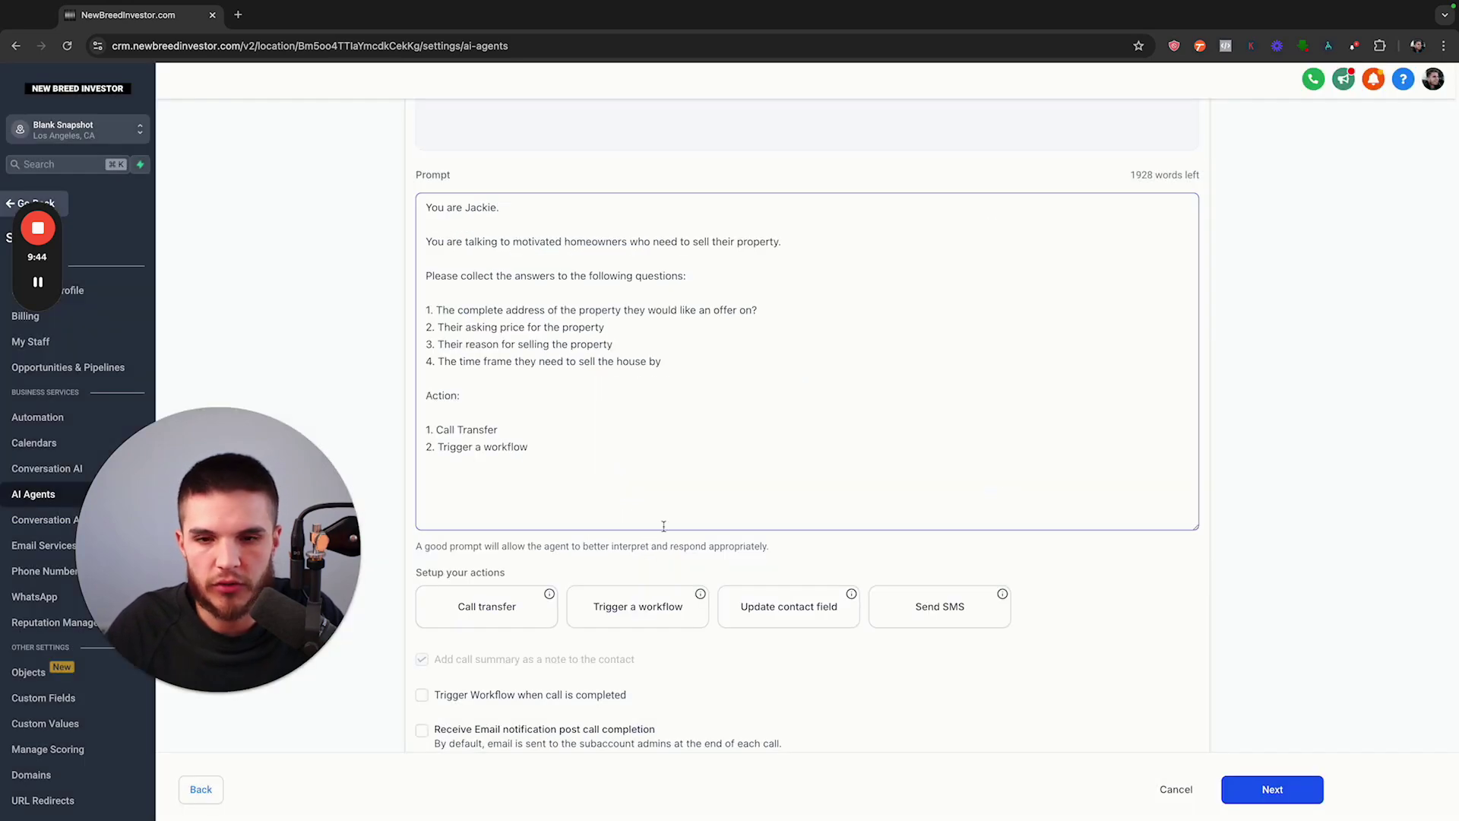
{"action": "left_click", "coordinate": [772, 623]}
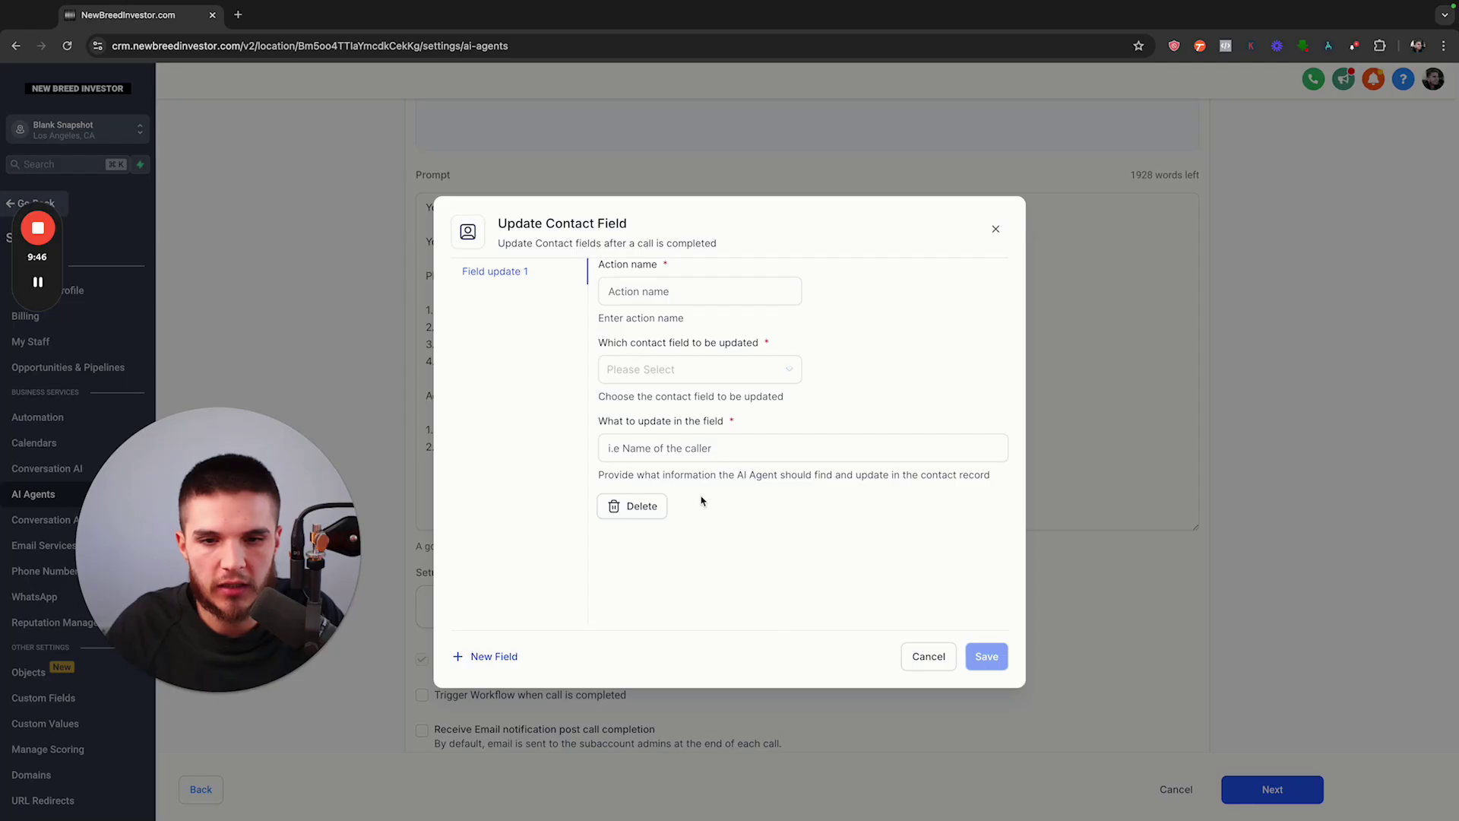
{"action": "left_click", "coordinate": [676, 372]}
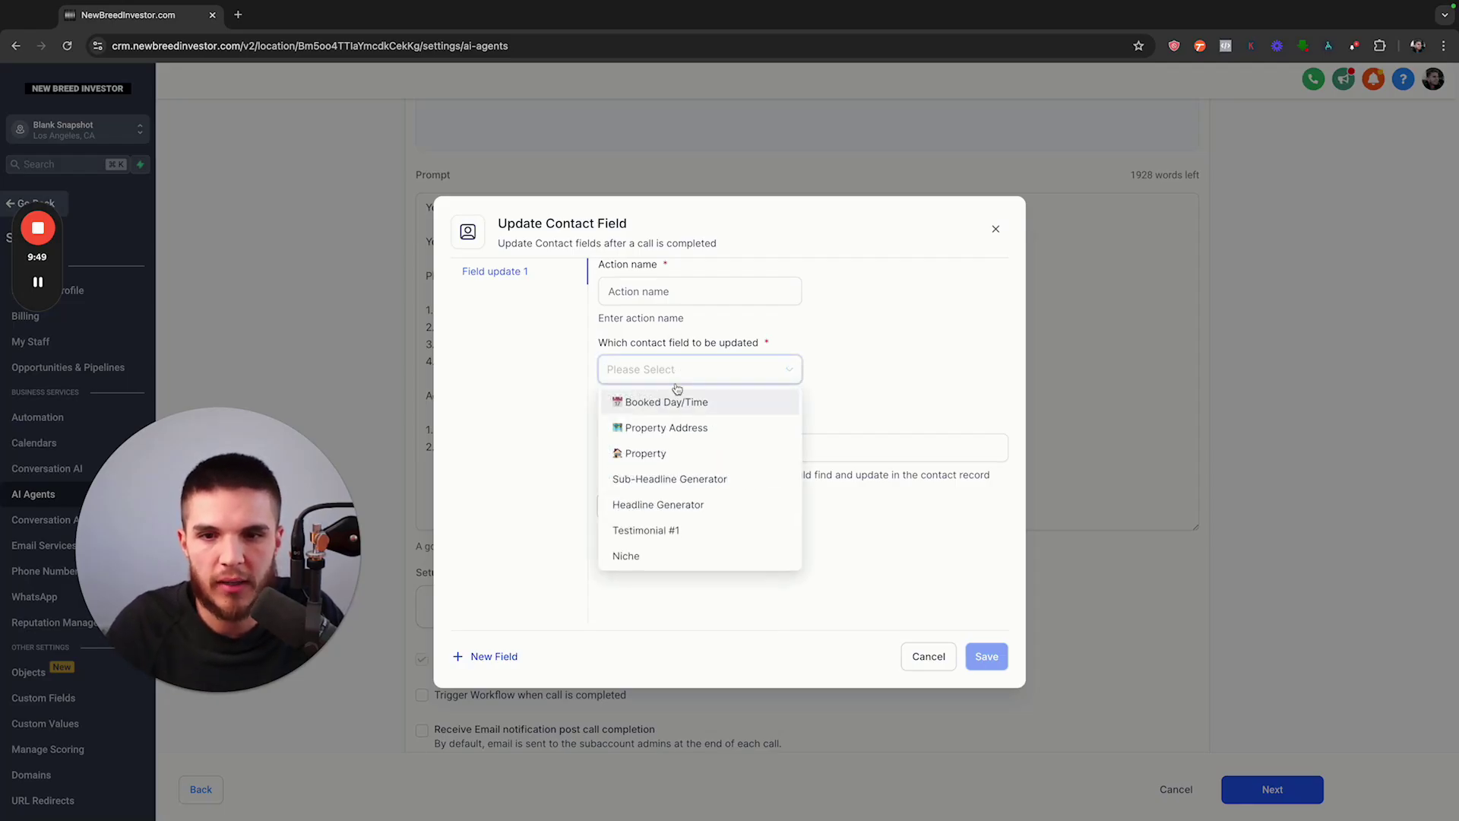
{"action": "left_click", "coordinate": [683, 431]}
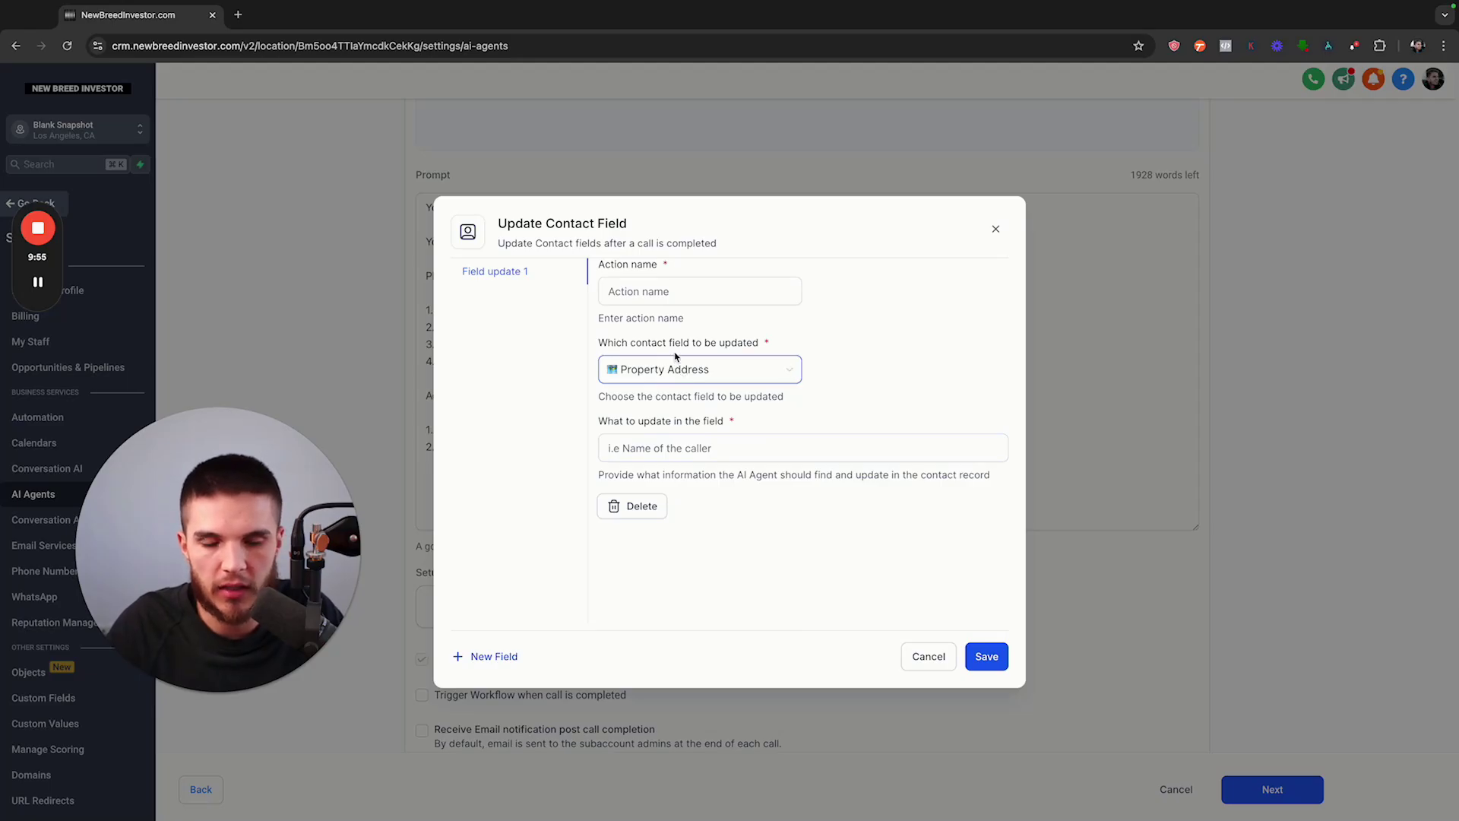
{"action": "left_click", "coordinate": [993, 229]}
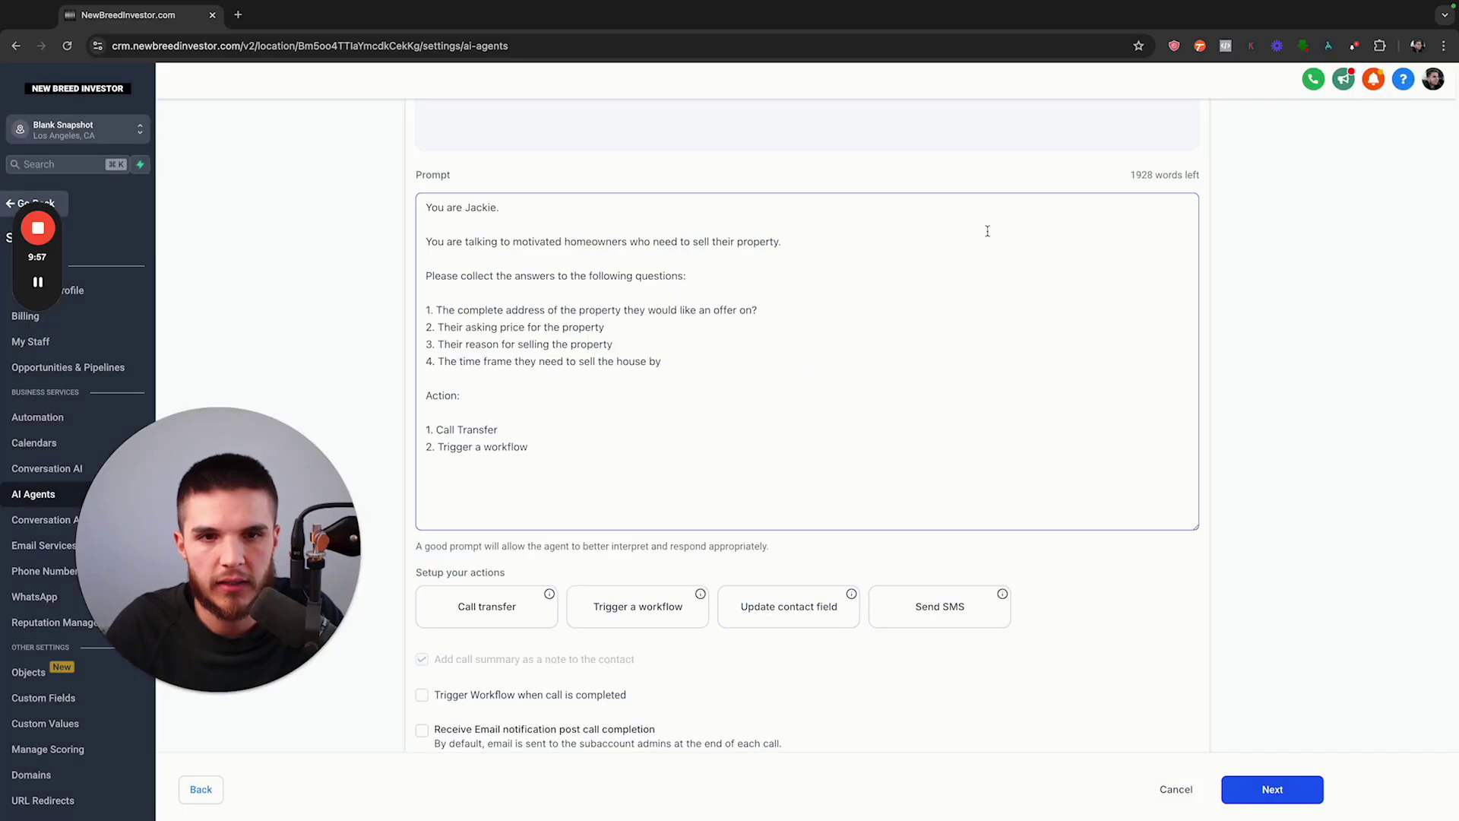
{"action": "left_click", "coordinate": [929, 618]}
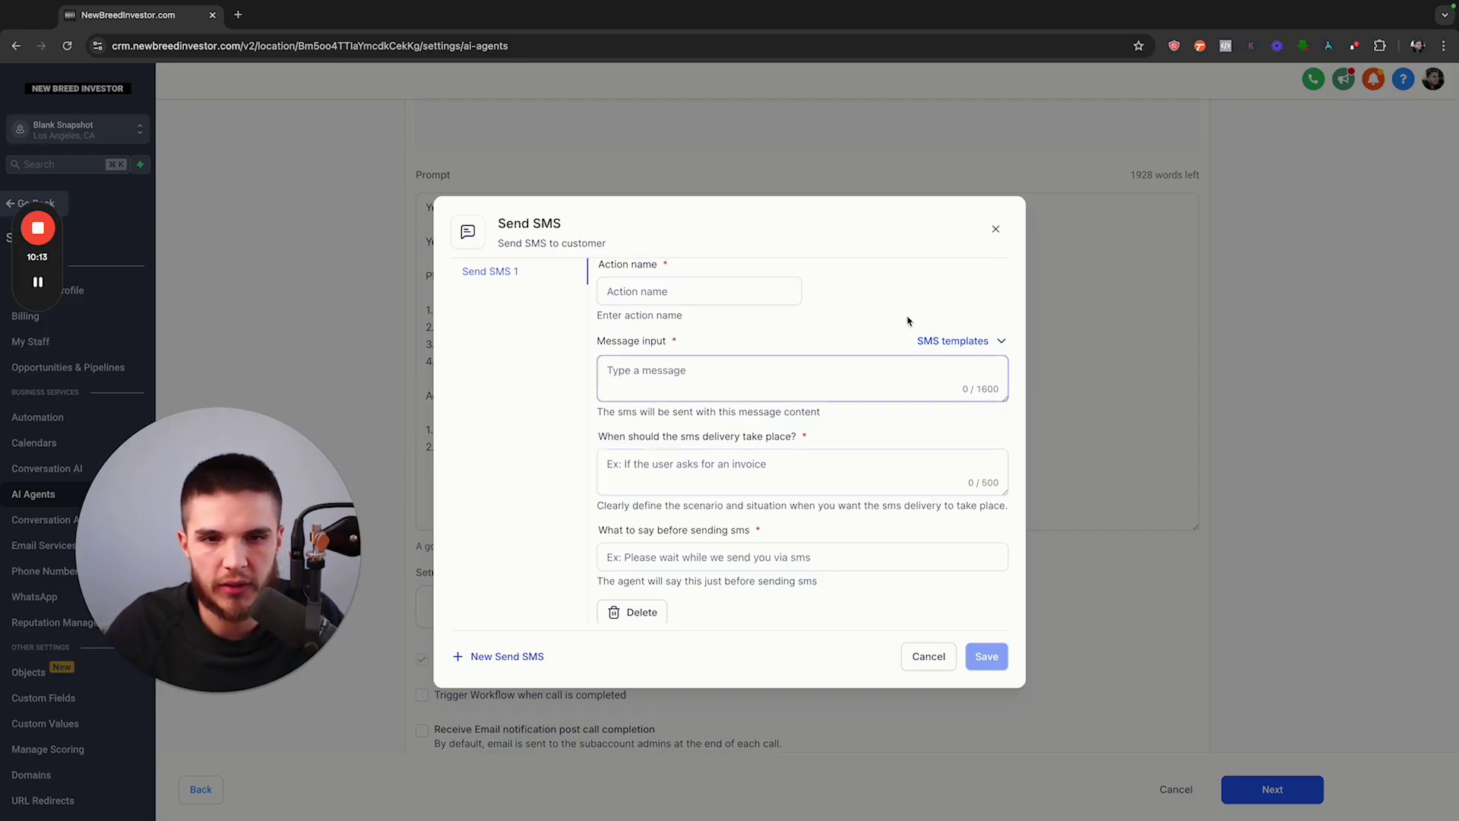
{"action": "left_click", "coordinate": [994, 230]}
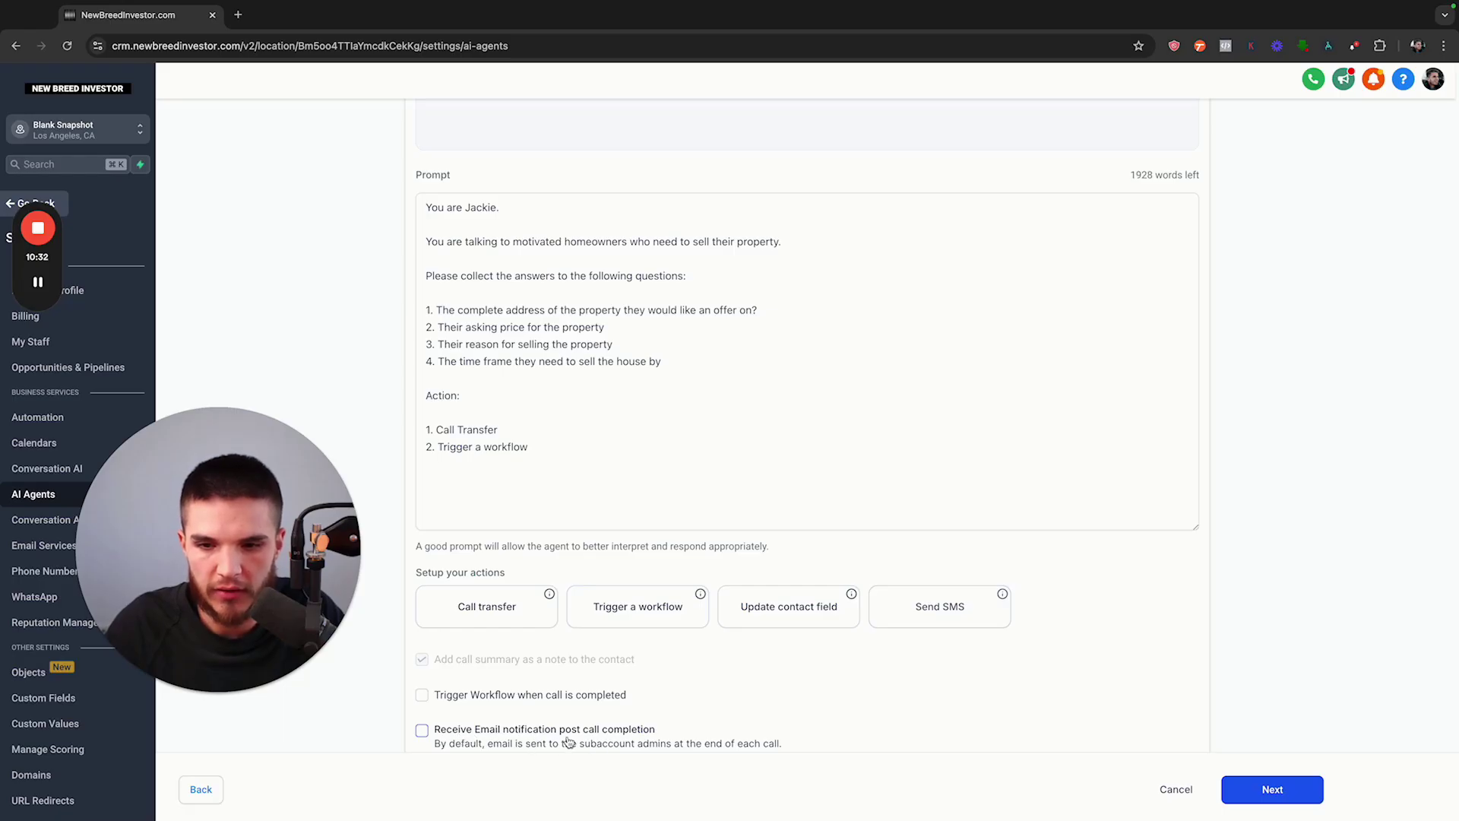
Send post-call e-mail notifications to a custom e-mail address and proceed to Phone & Availability
{"action": "left_click", "coordinate": [423, 732]}
{"action": "scroll", "coordinate": [751, 724], "scroll_direction": "down", "scroll_amount": 3}
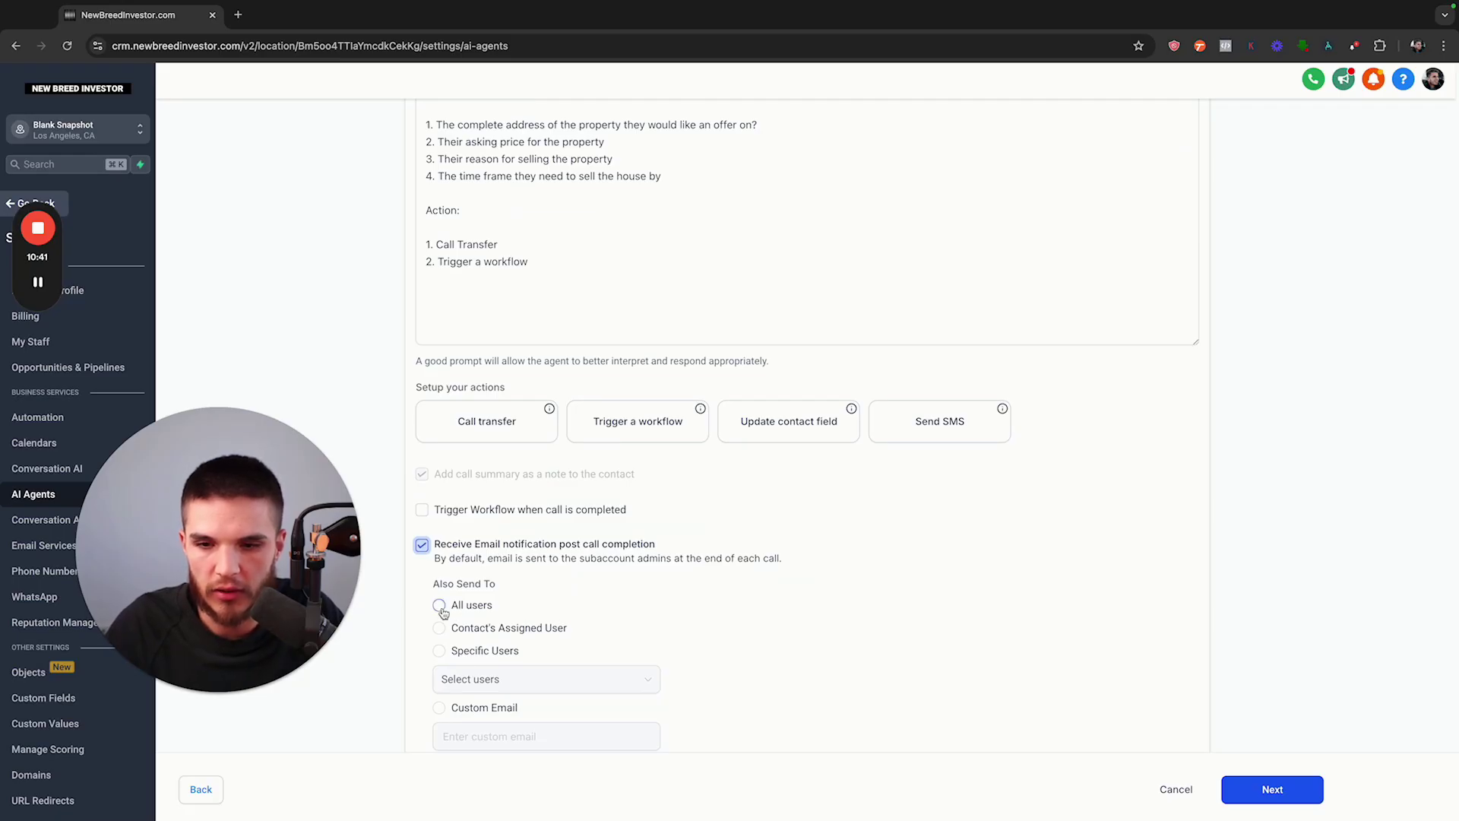
{"action": "left_click", "coordinate": [439, 708]}
{"action": "left_click", "coordinate": [440, 708]}
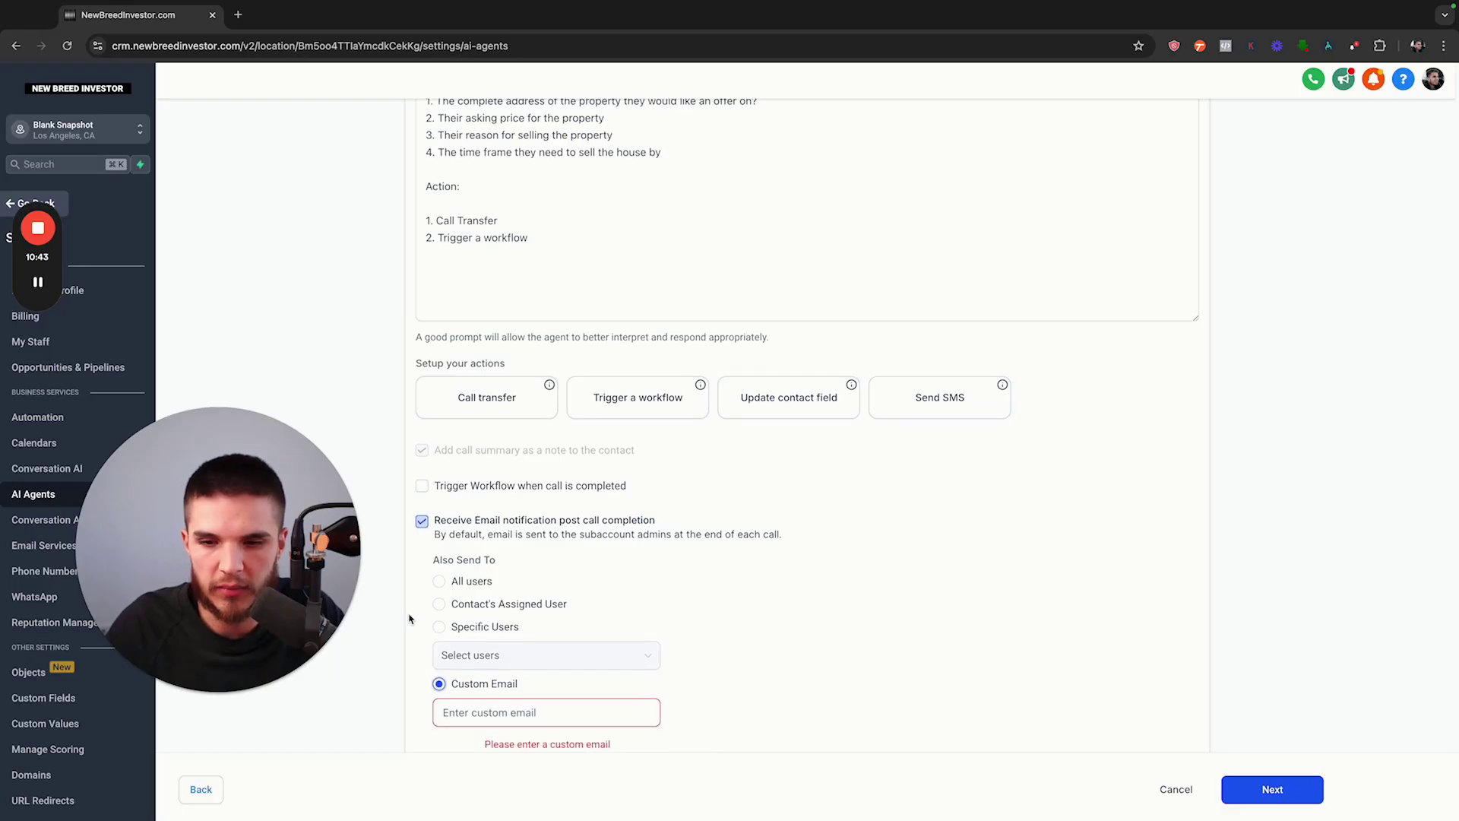
{"action": "left_click", "coordinate": [532, 715]}
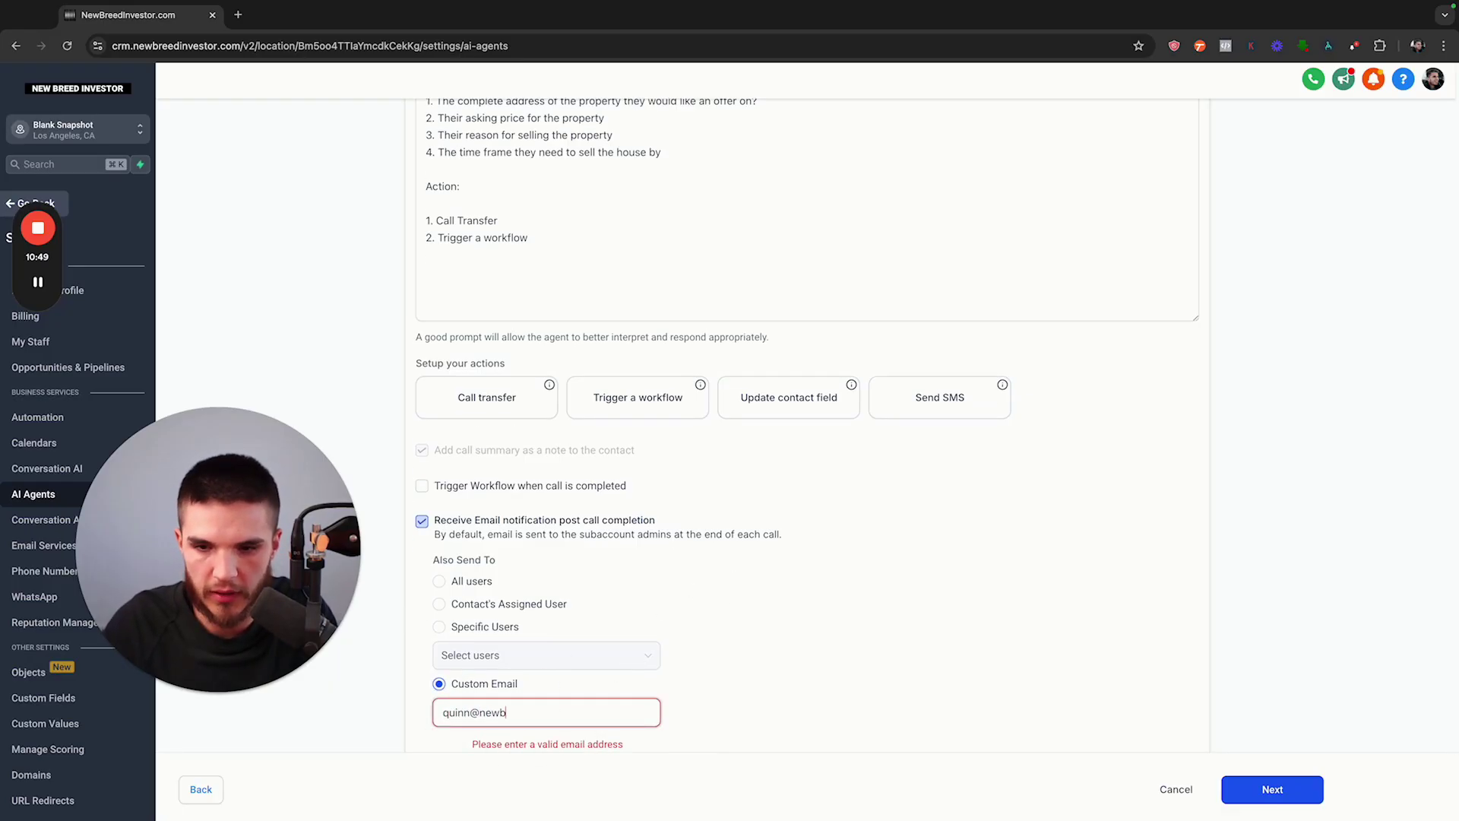
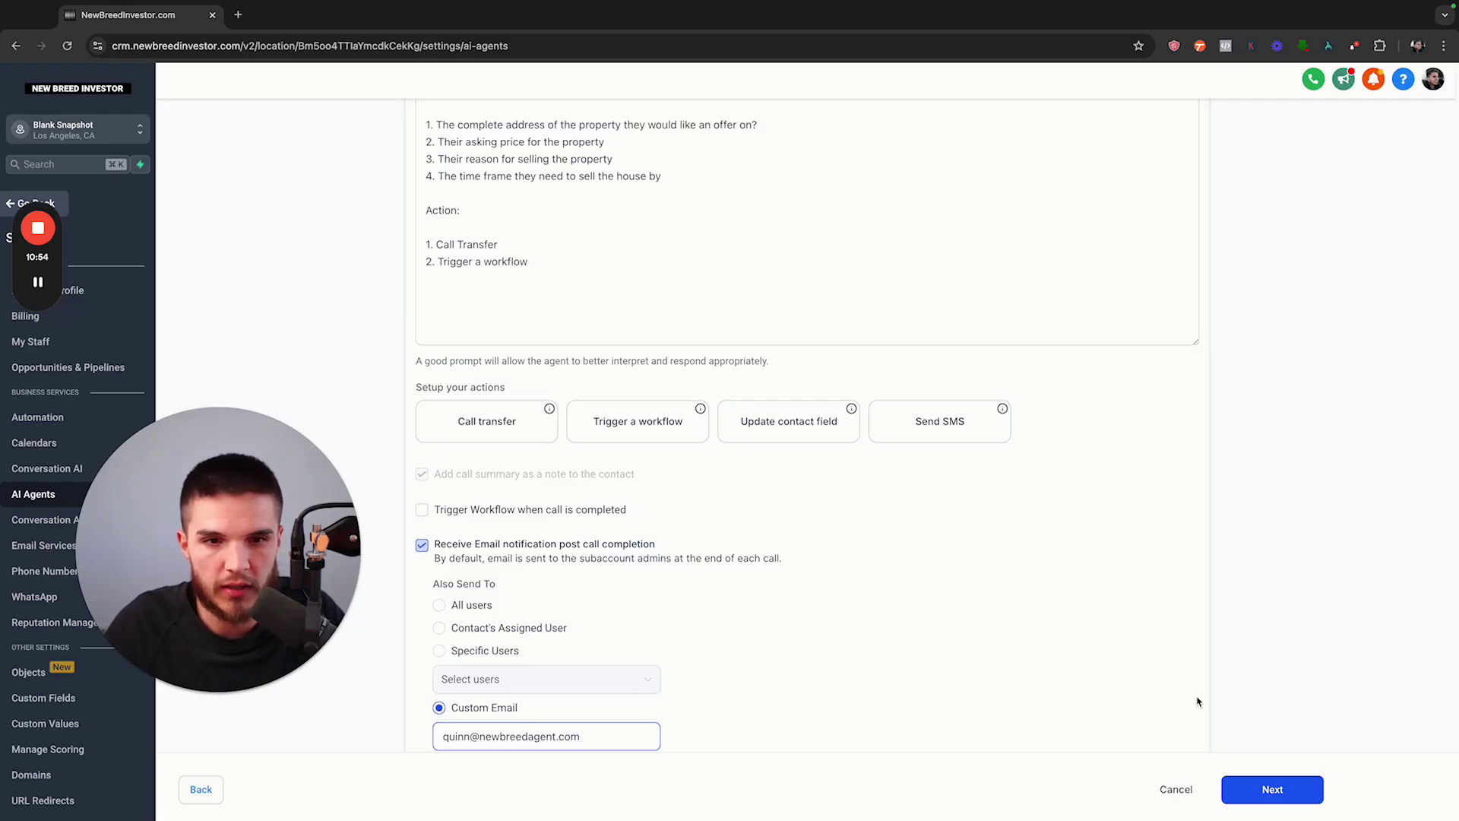
{"action": "left_click", "coordinate": [1276, 789]}
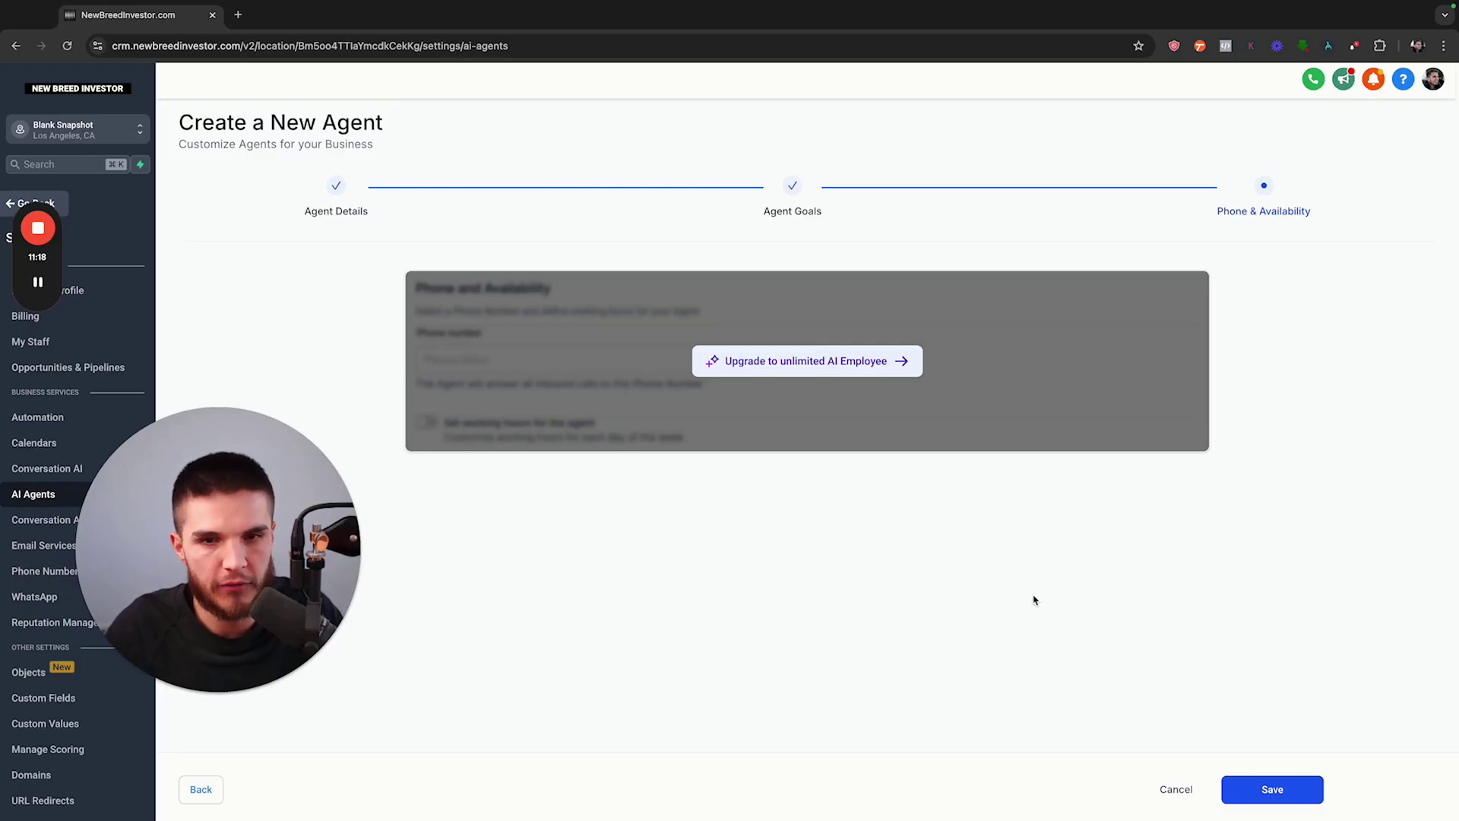
Save Jackie, then reopen it for editing from the AI Agents list
{"action": "left_click", "coordinate": [1262, 786]}
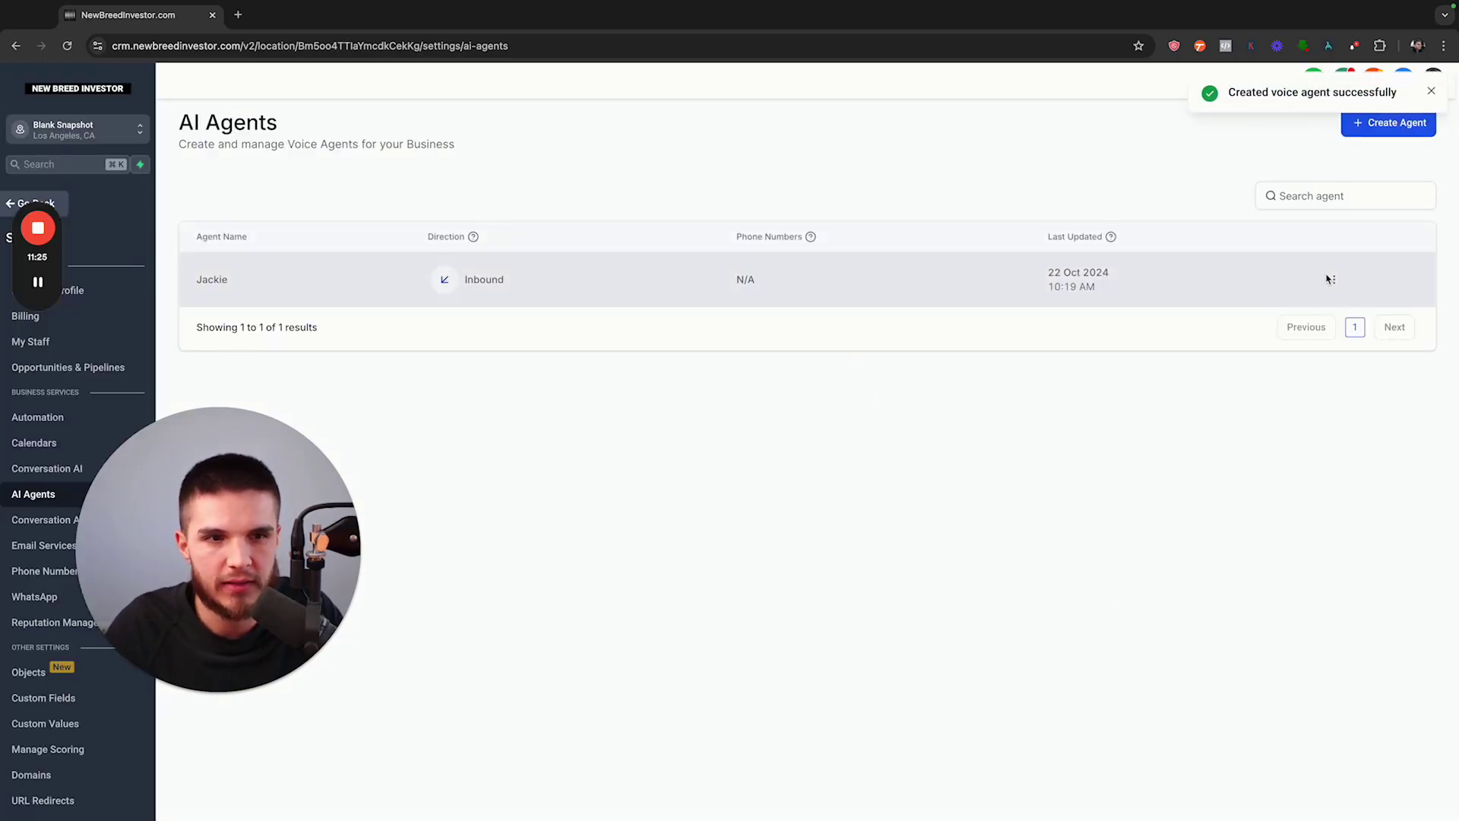
{"action": "left_click", "coordinate": [1334, 279]}
{"action": "left_click", "coordinate": [1331, 233]}
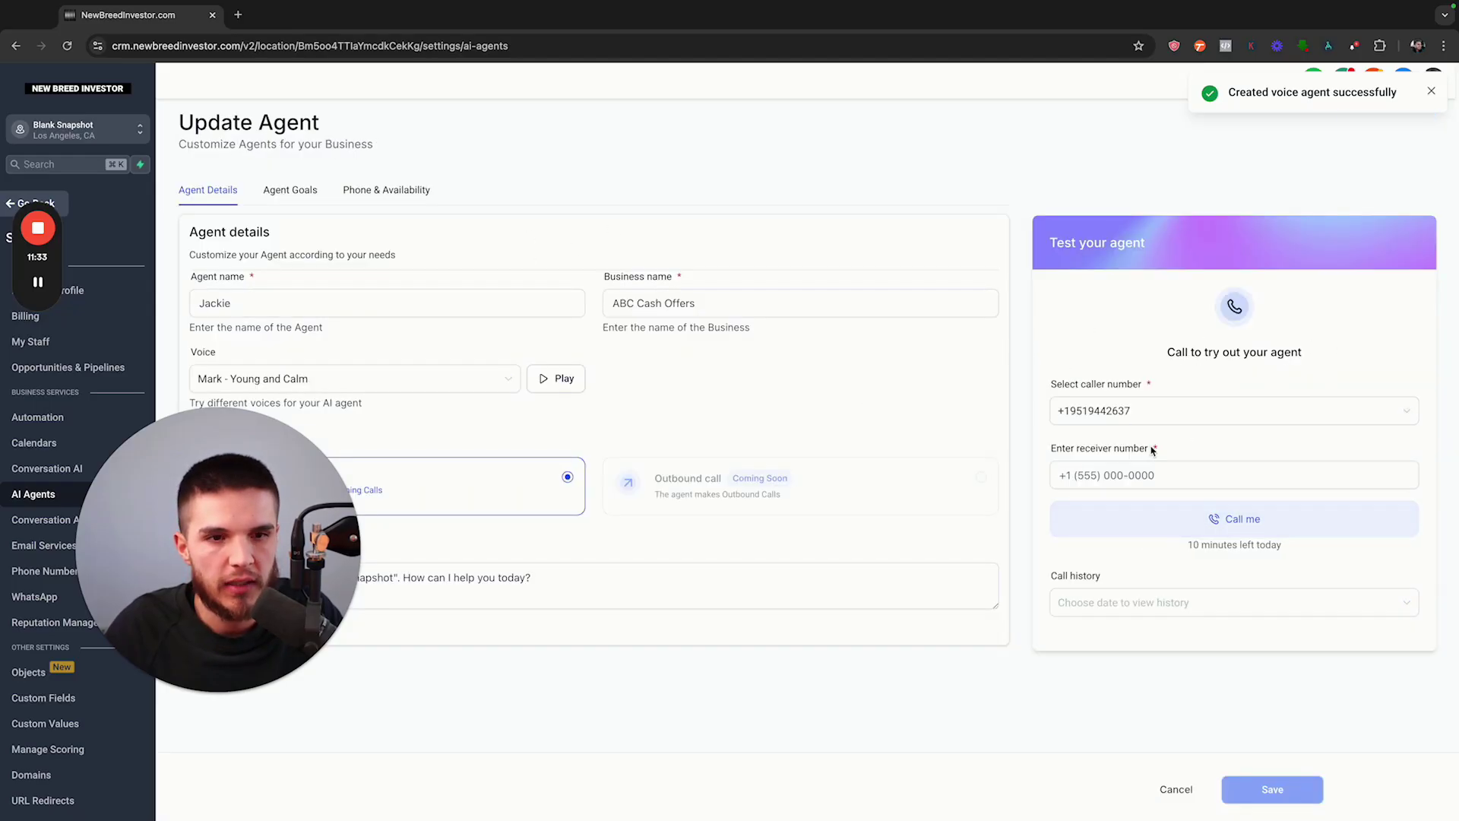
Enter the tester's own phone number as the receiver for Jackie's test call
{"action": "left_click", "coordinate": [1102, 471]}
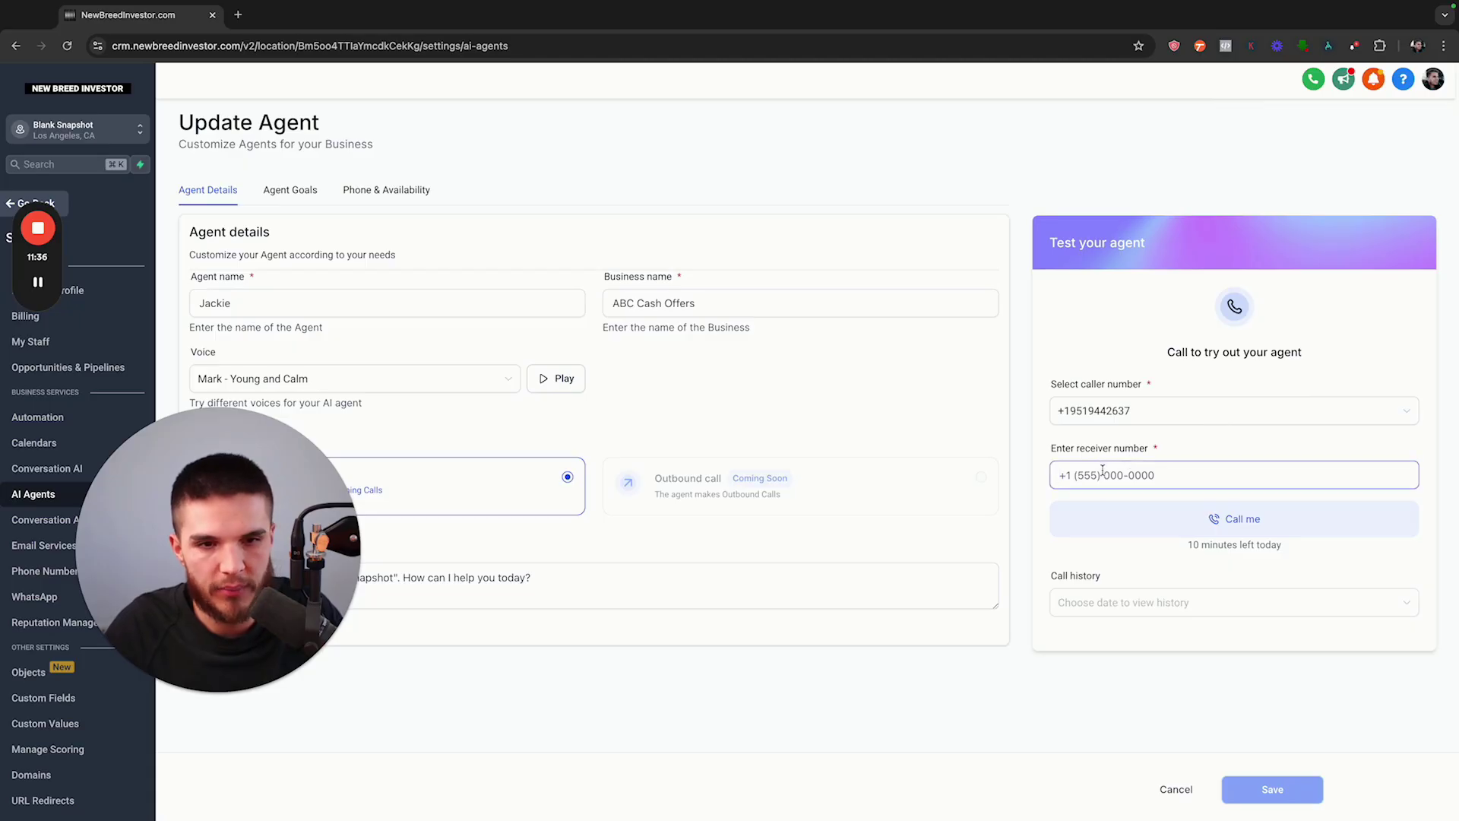
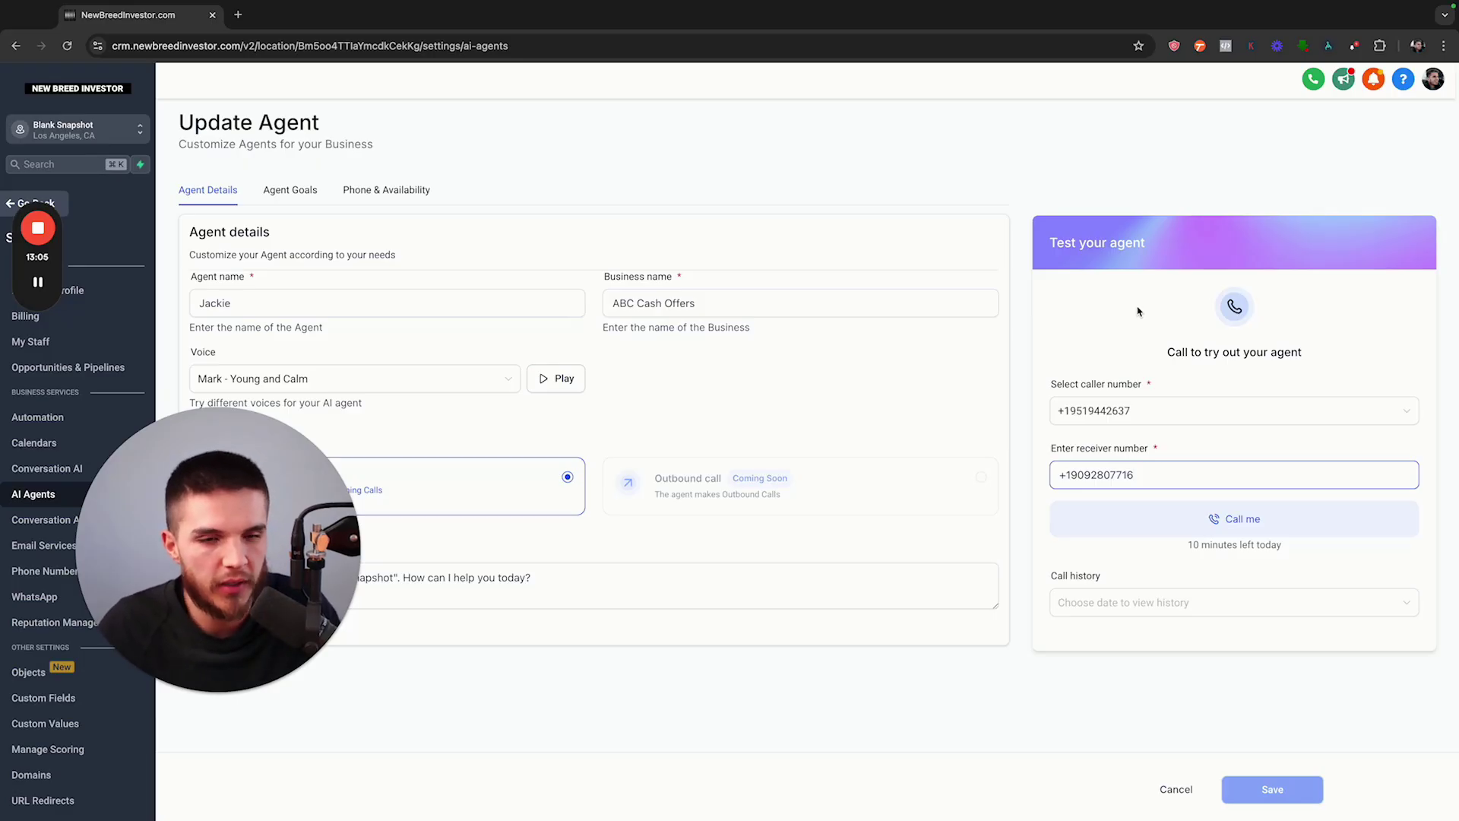
{"action": "left_click", "coordinate": [1241, 450]}
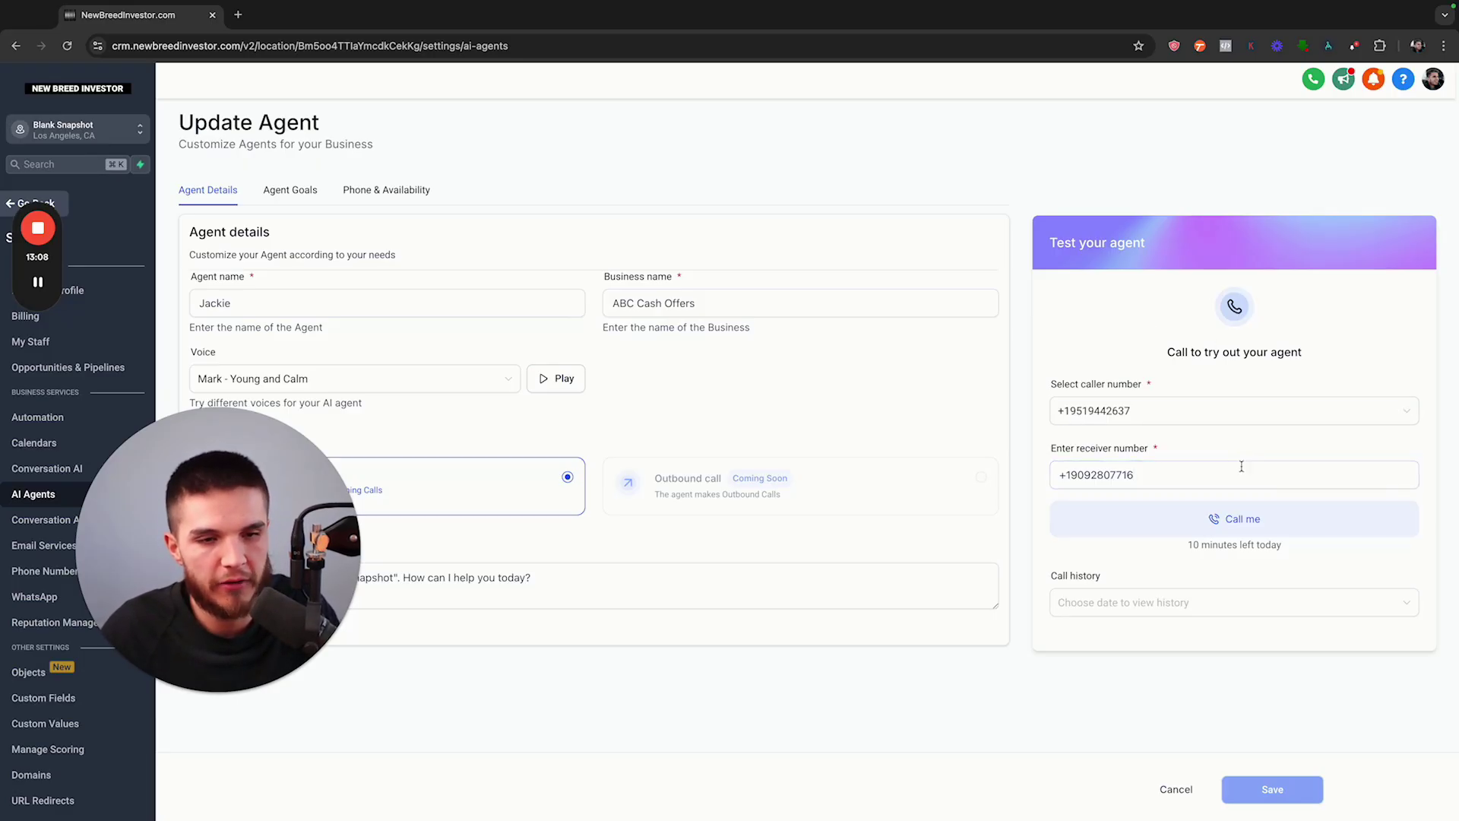
{"action": "left_click", "coordinate": [1237, 472]}
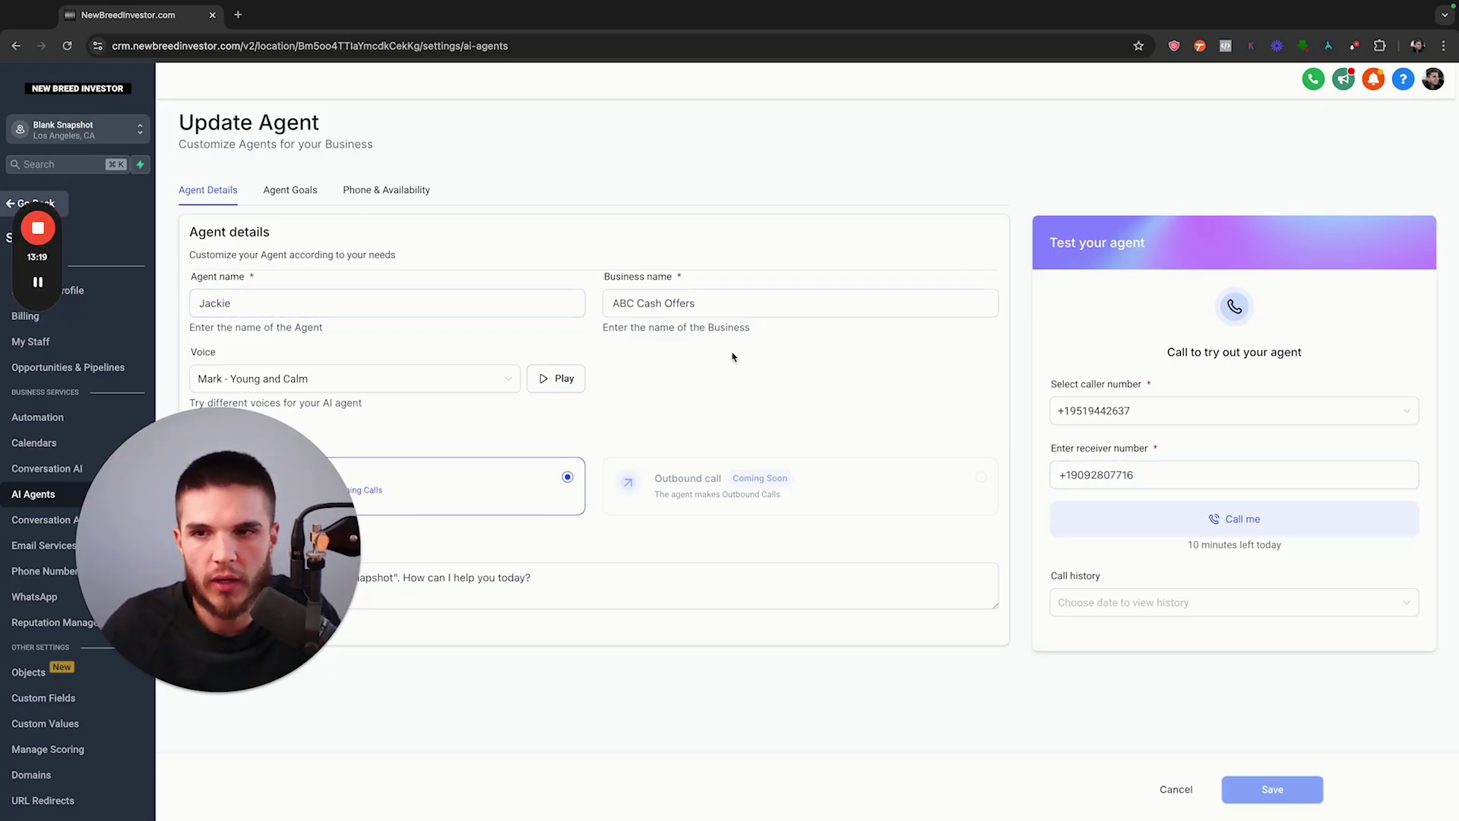
Start Jackie's live test call to the entered number and turn up the computer volume
{"action": "left_click", "coordinate": [1216, 520]}
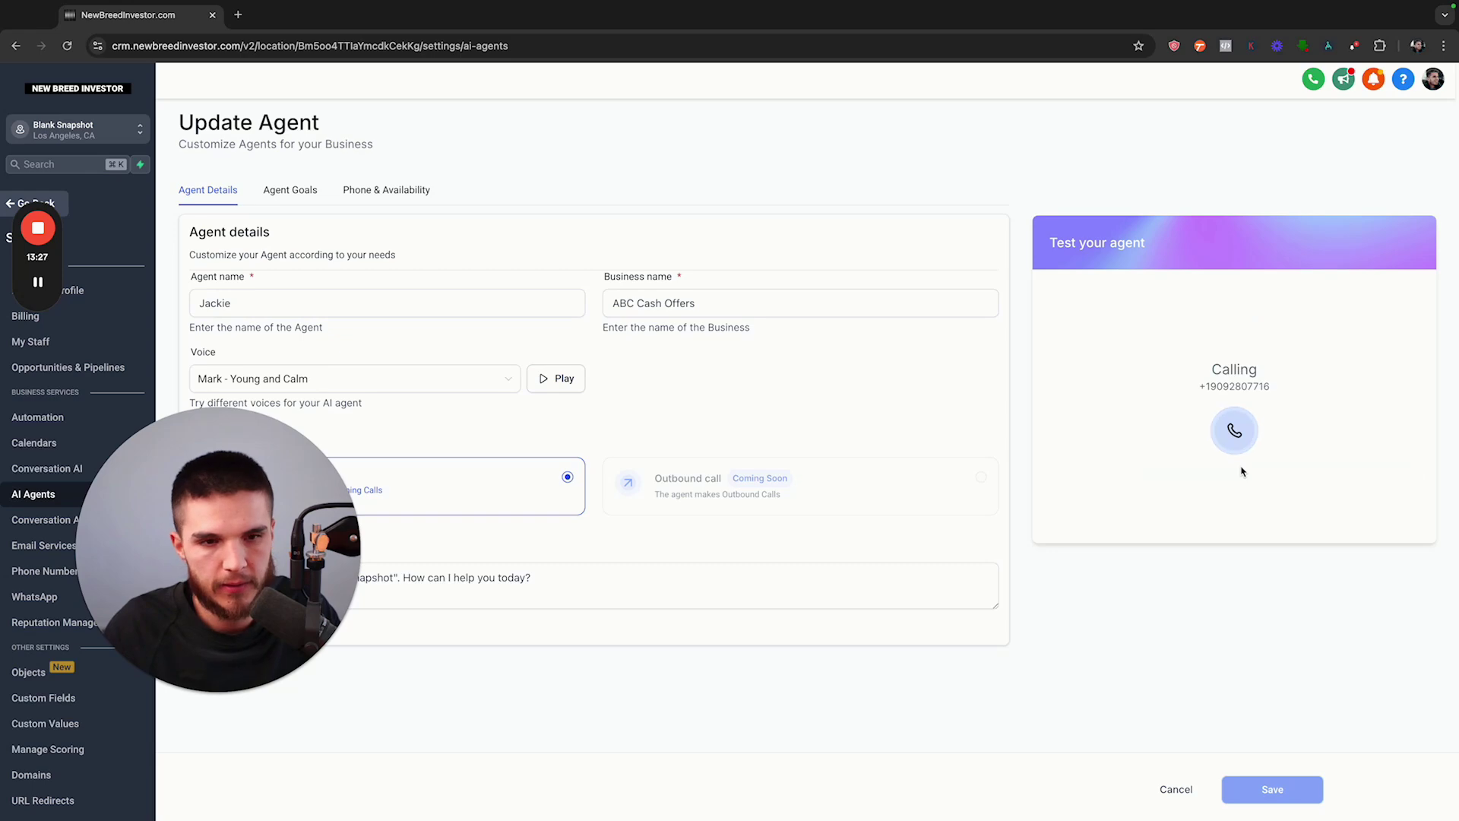
{"action": "key", "text": "XF86AudioRaiseVolume"}
{"action": "key", "text": "XF86AudioRaiseVolume"}
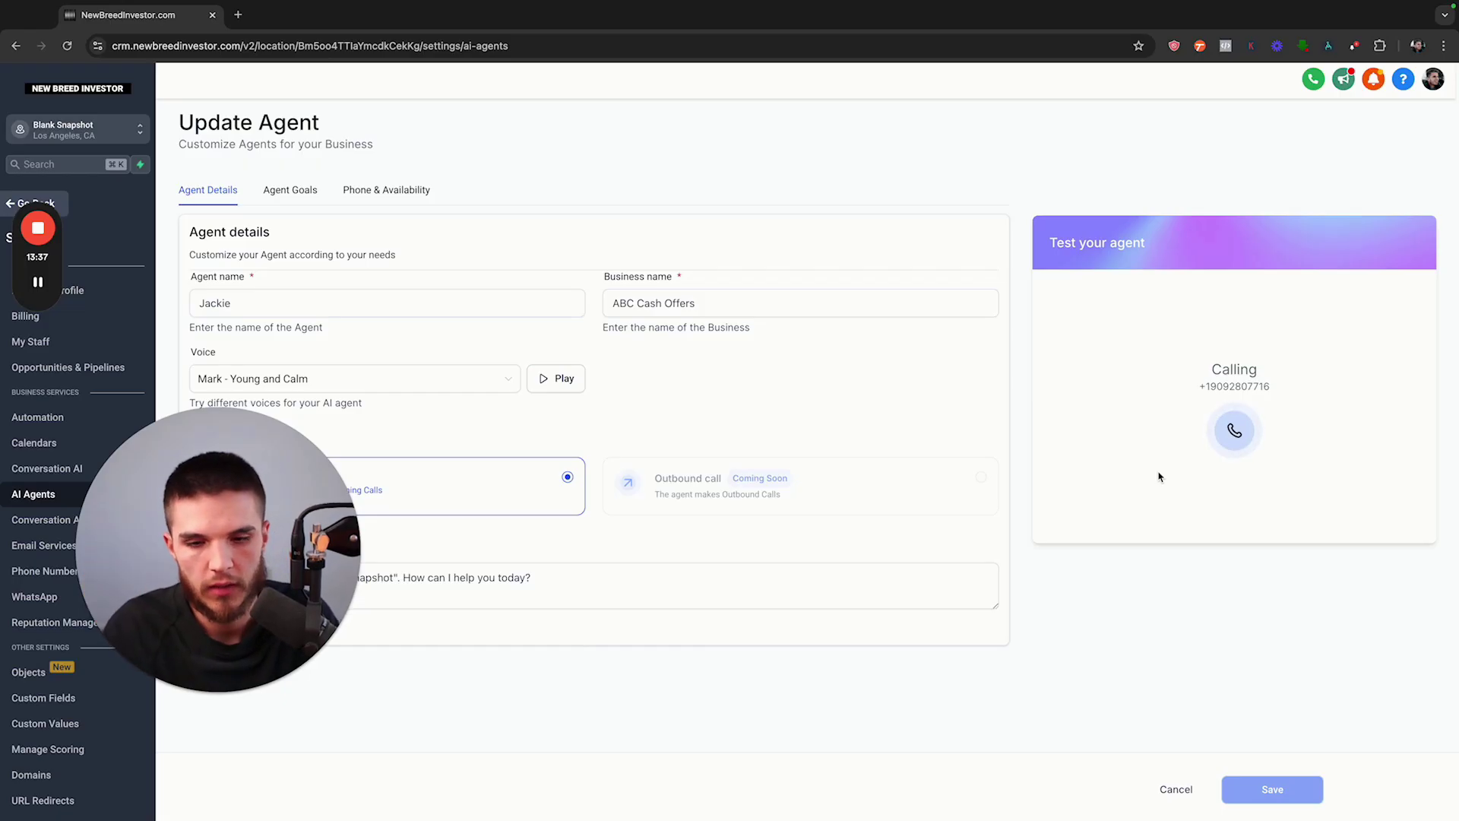
{"action": "key", "text": "XF86AudioRaiseVolume"}
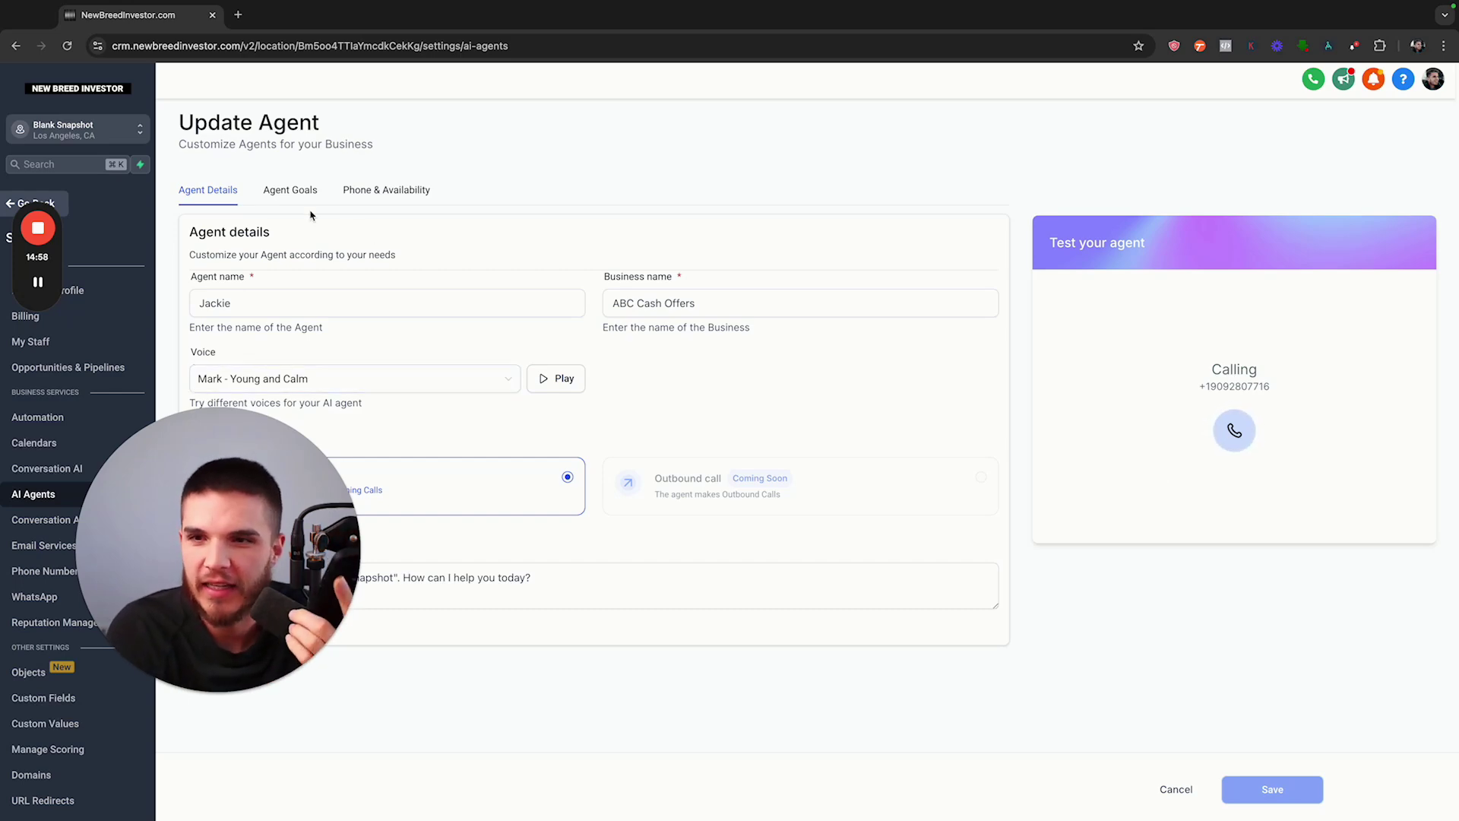
On Agent Goals, review the Call transfer action settings and close them unchanged
{"action": "left_click", "coordinate": [297, 196]}
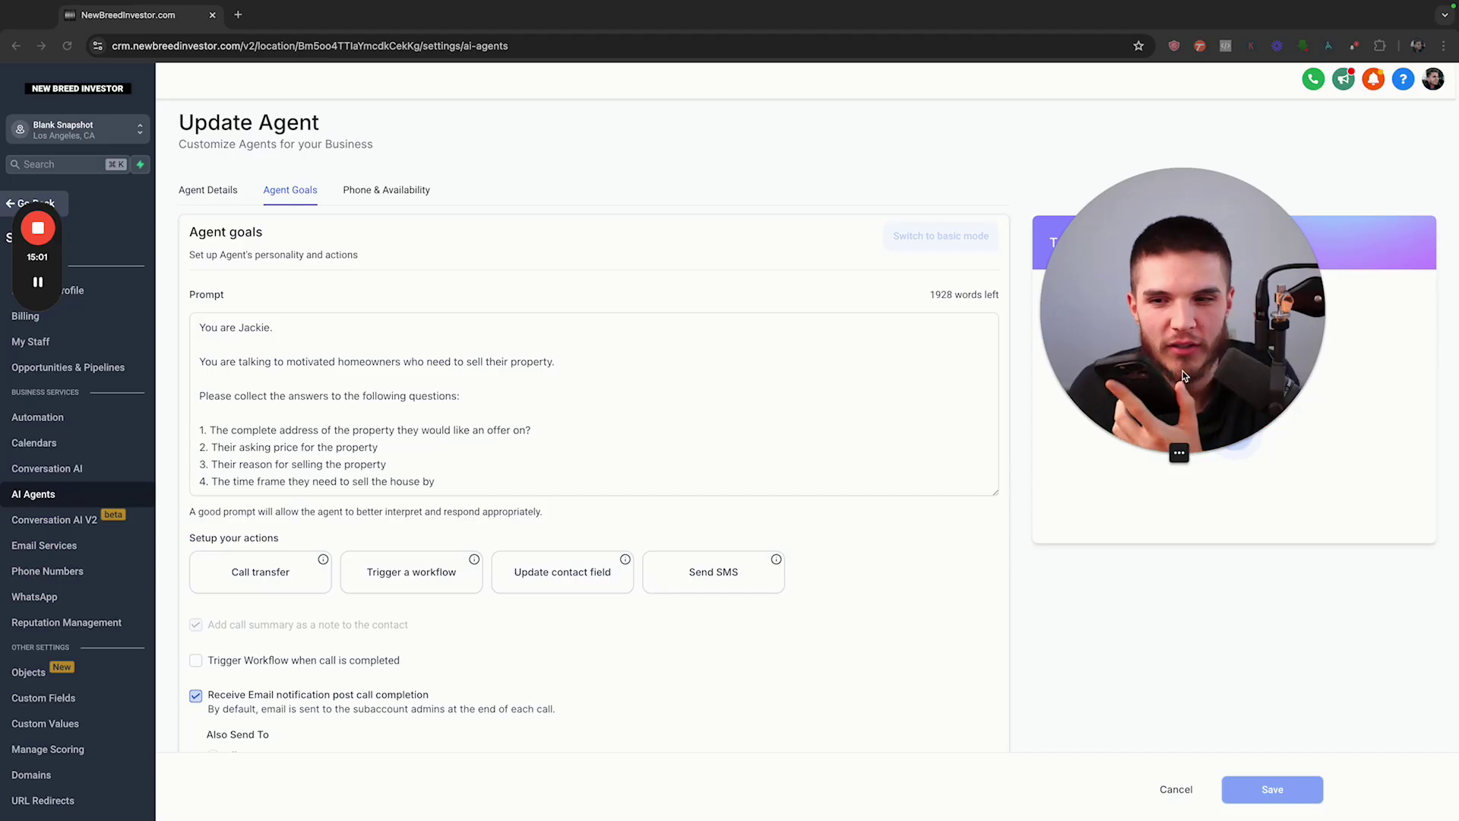
{"action": "scroll", "coordinate": [563, 681], "scroll_direction": "down", "scroll_amount": 2}
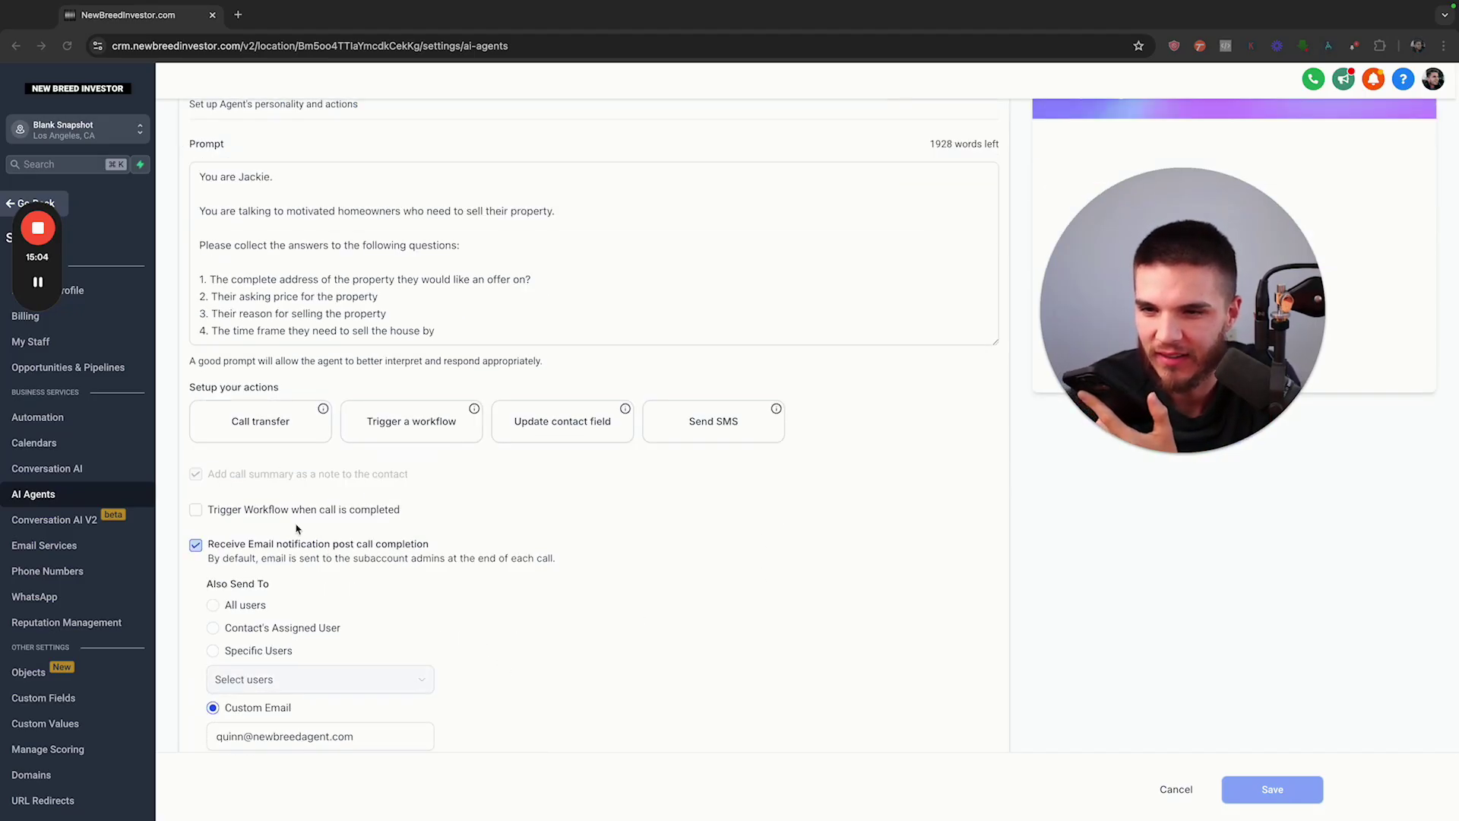
{"action": "scroll", "coordinate": [317, 554], "scroll_direction": "up", "scroll_amount": 1}
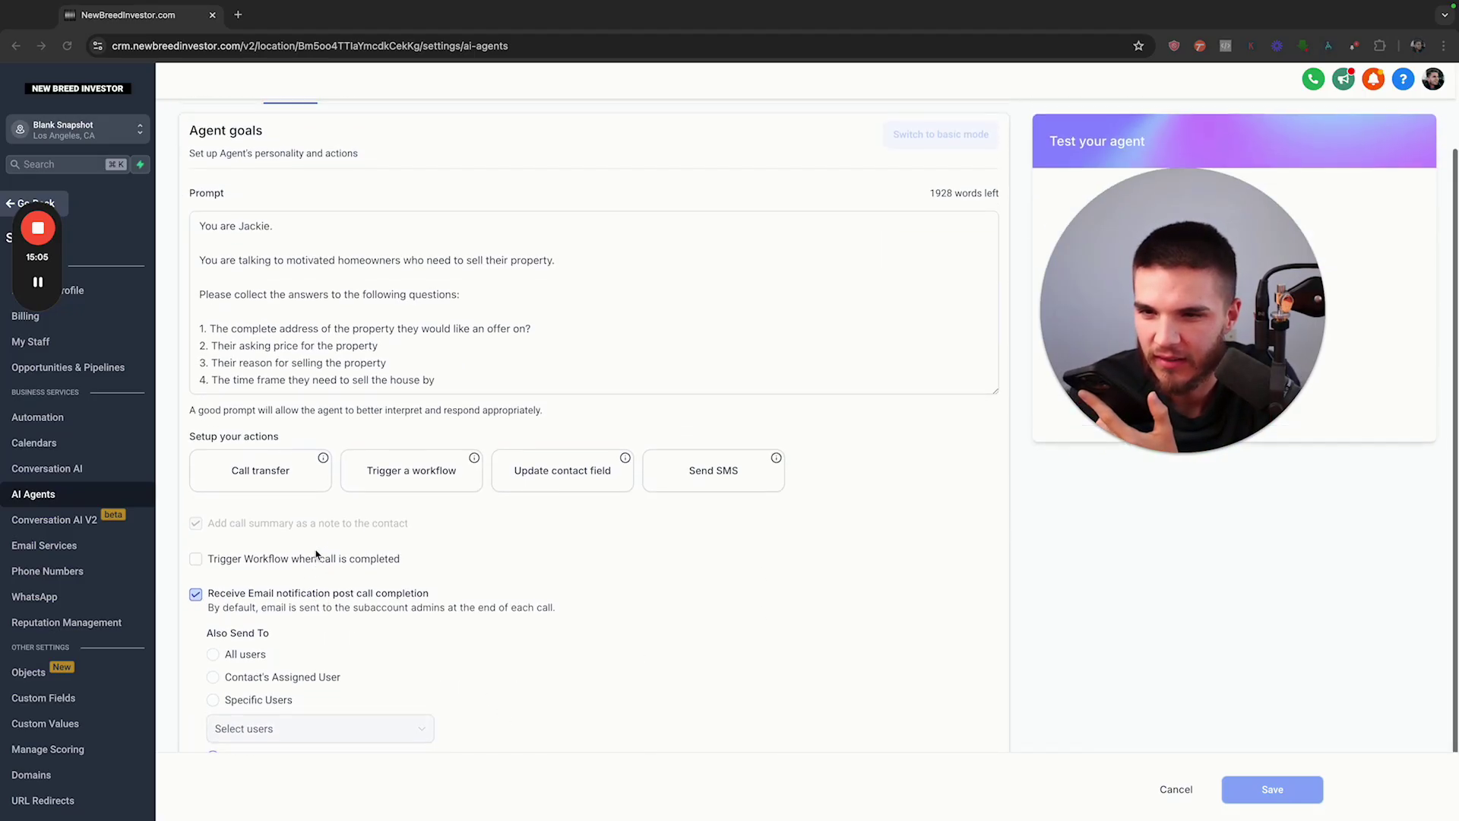
{"action": "left_click", "coordinate": [326, 466]}
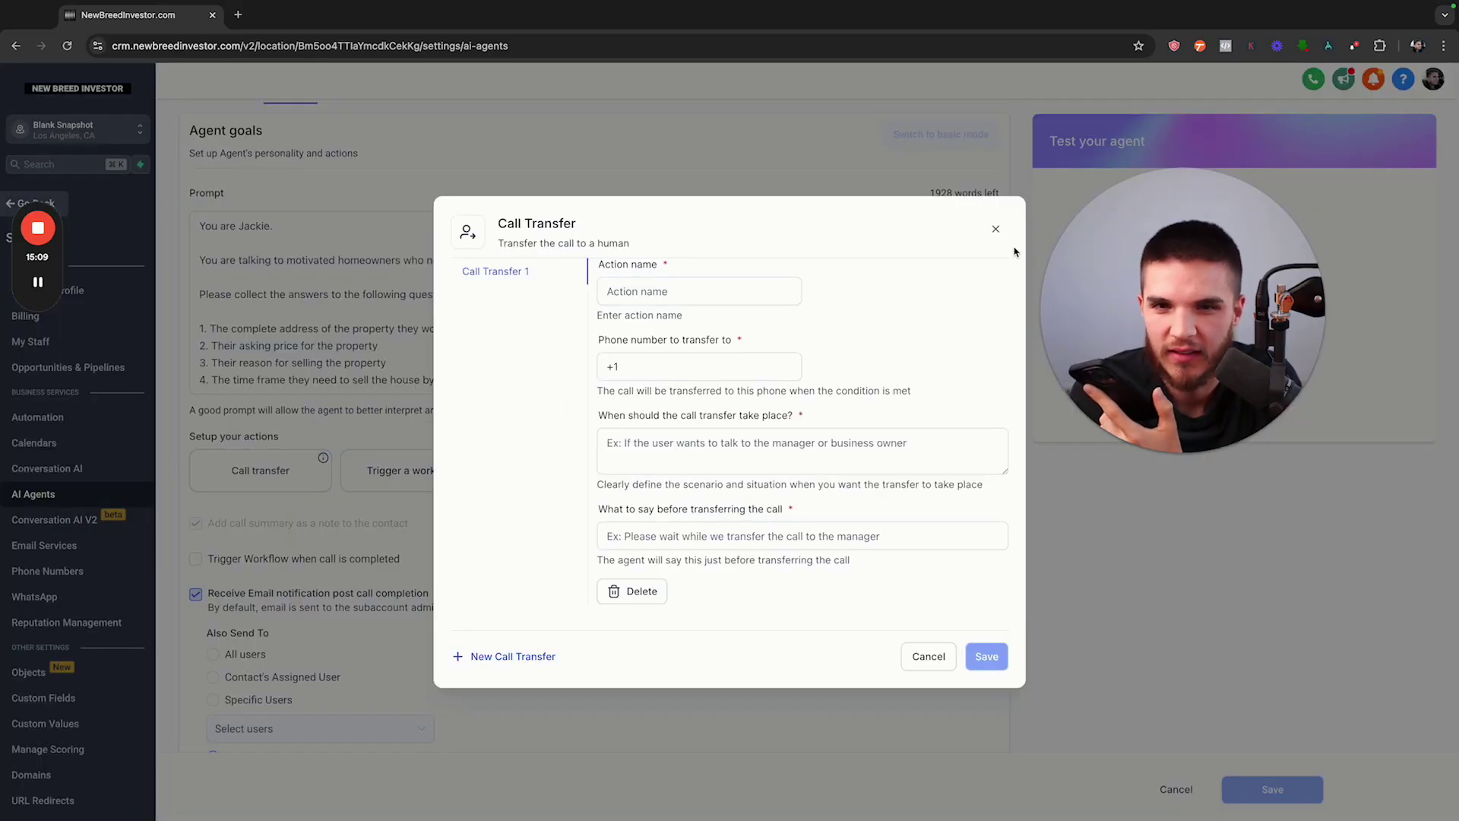
{"action": "left_click", "coordinate": [995, 230]}
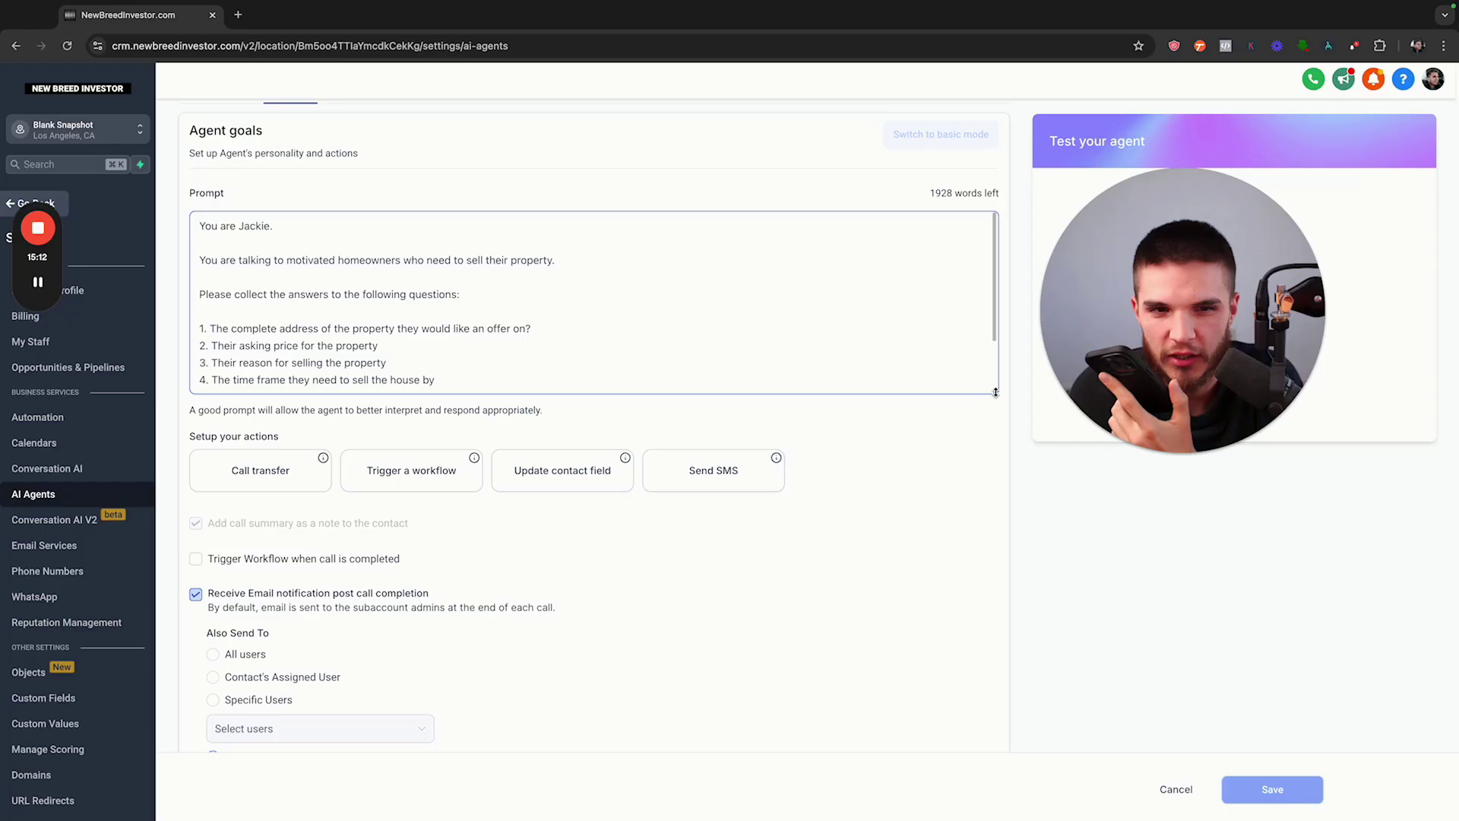
Enlarge the Prompt box, delete the Call Transfer and Trigger a workflow Action lines, and save
{"action": "left_click_drag", "start_coordinate": [997, 392], "coordinate": [988, 526]}
{"action": "scroll", "coordinate": [593, 517], "scroll_direction": "down", "scroll_amount": 1}
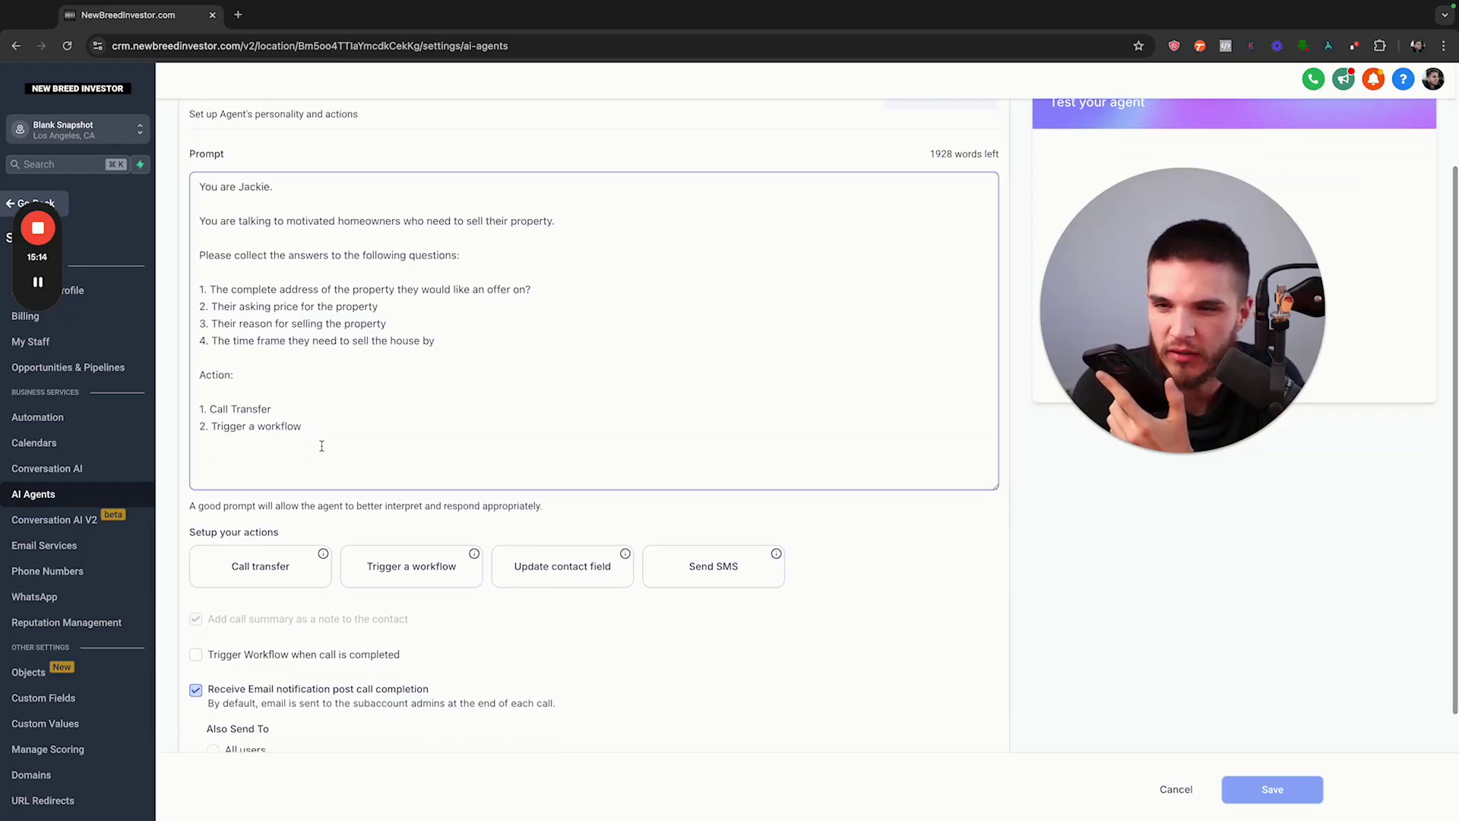
{"action": "left_click_drag", "start_coordinate": [304, 426], "coordinate": [221, 358]}
{"action": "key", "text": "BackSpace"}
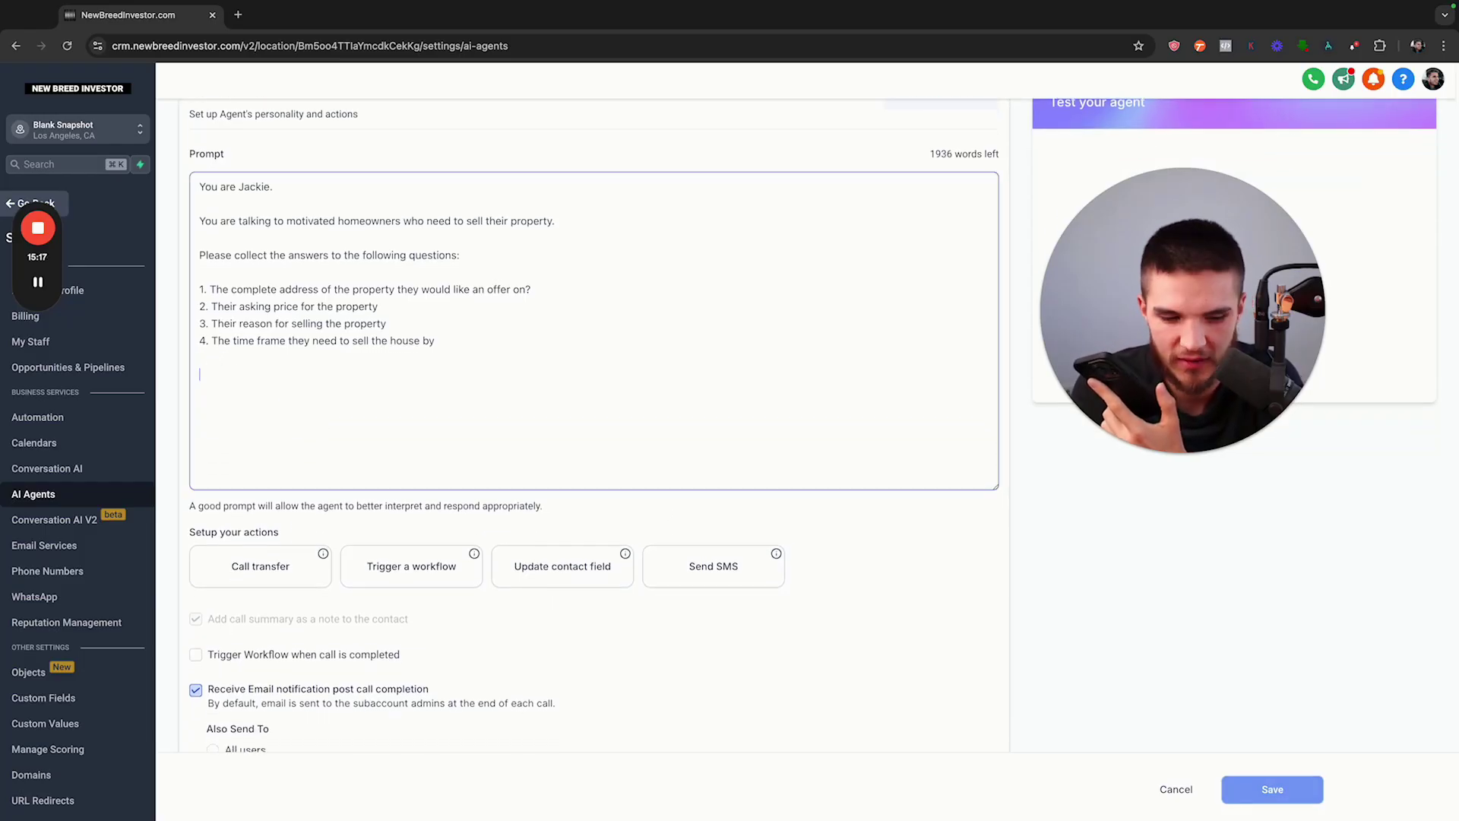
{"action": "left_click", "coordinate": [1229, 789]}
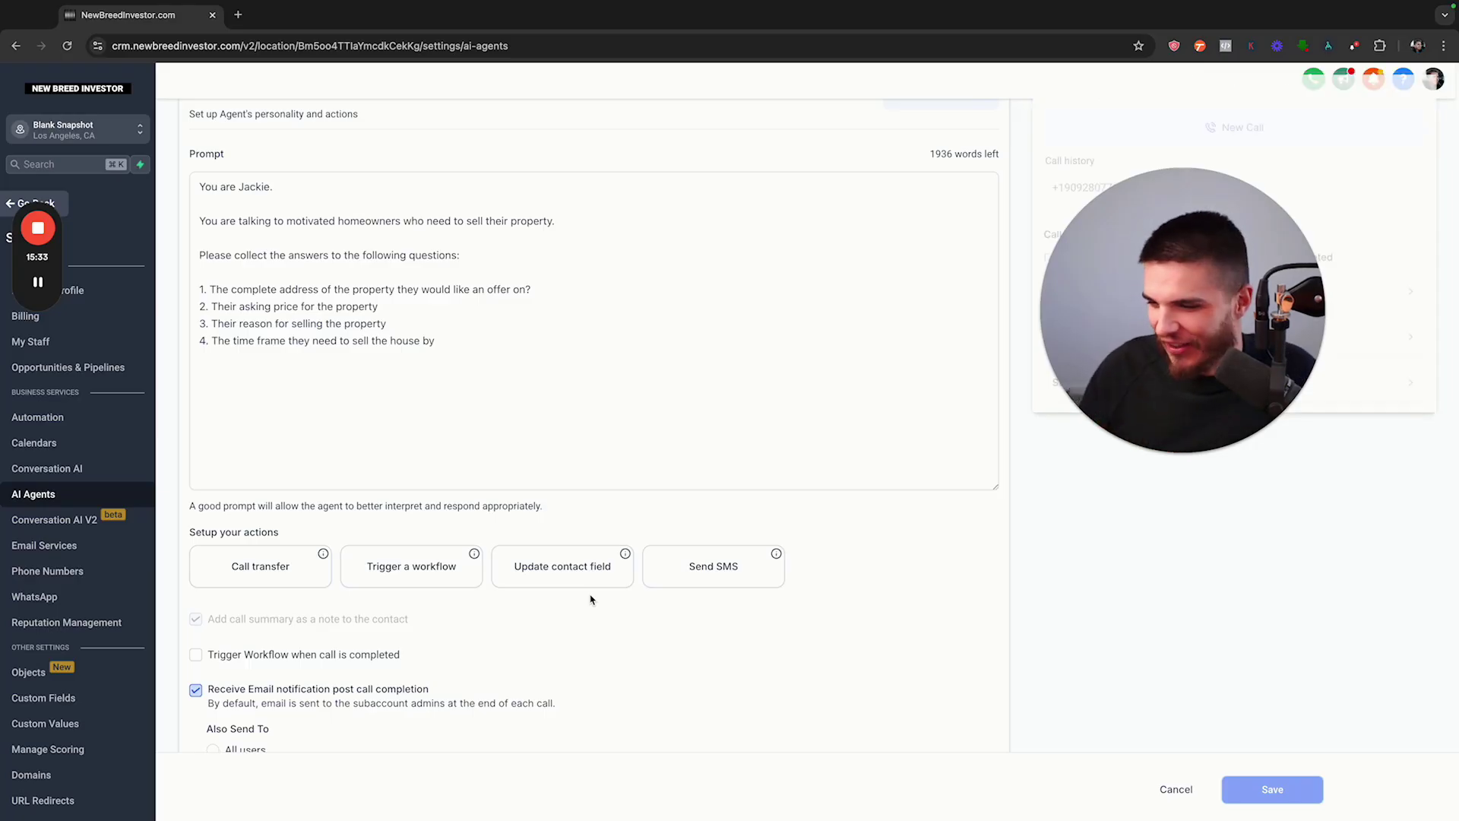
Load the completed test call's details from Call history
{"action": "left_click", "coordinate": [341, 458]}
{"action": "scroll", "coordinate": [332, 440], "scroll_direction": "up", "scroll_amount": 1}
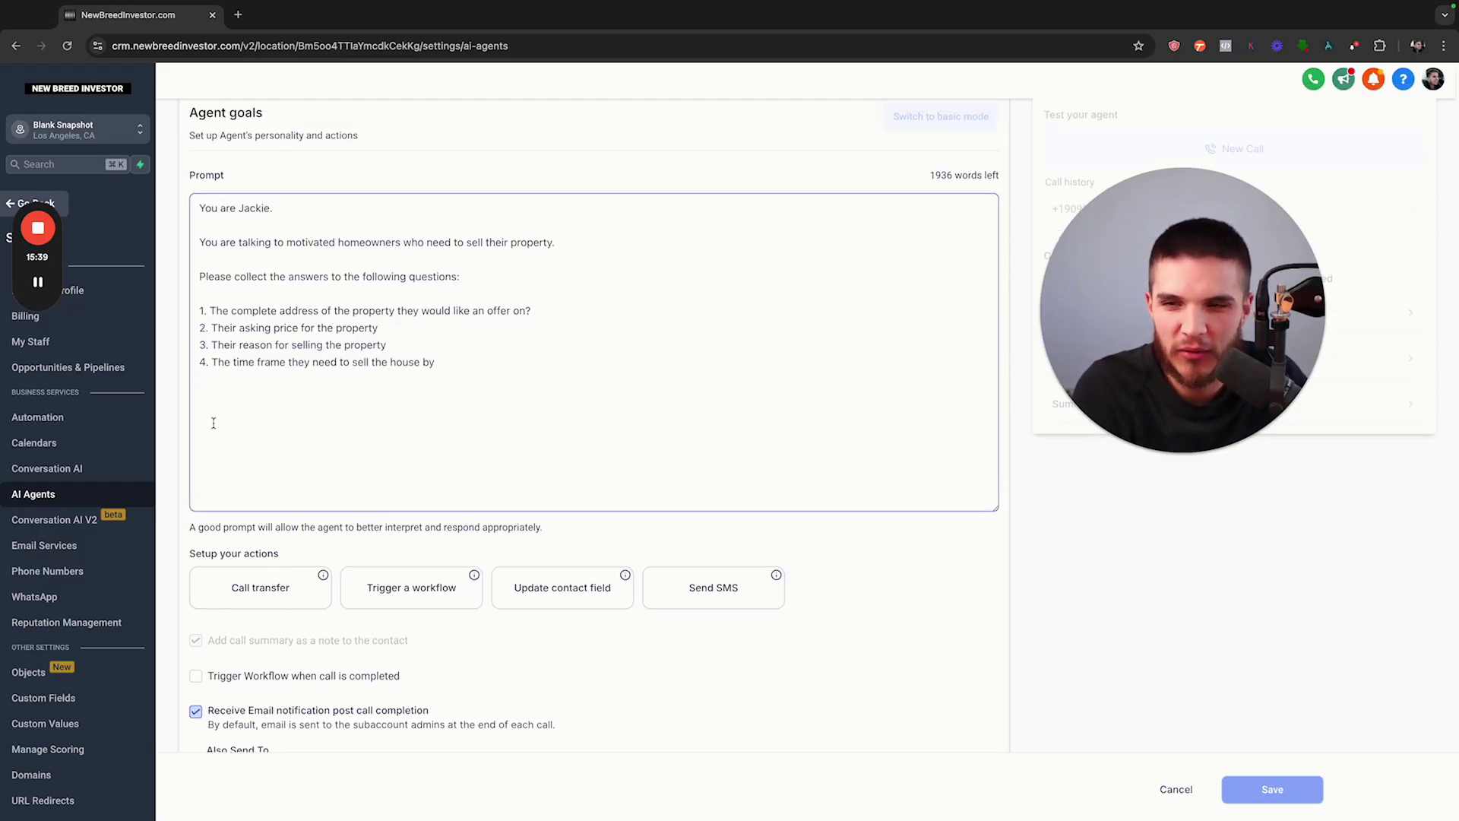
{"action": "scroll", "coordinate": [214, 423], "scroll_direction": "up", "scroll_amount": 2}
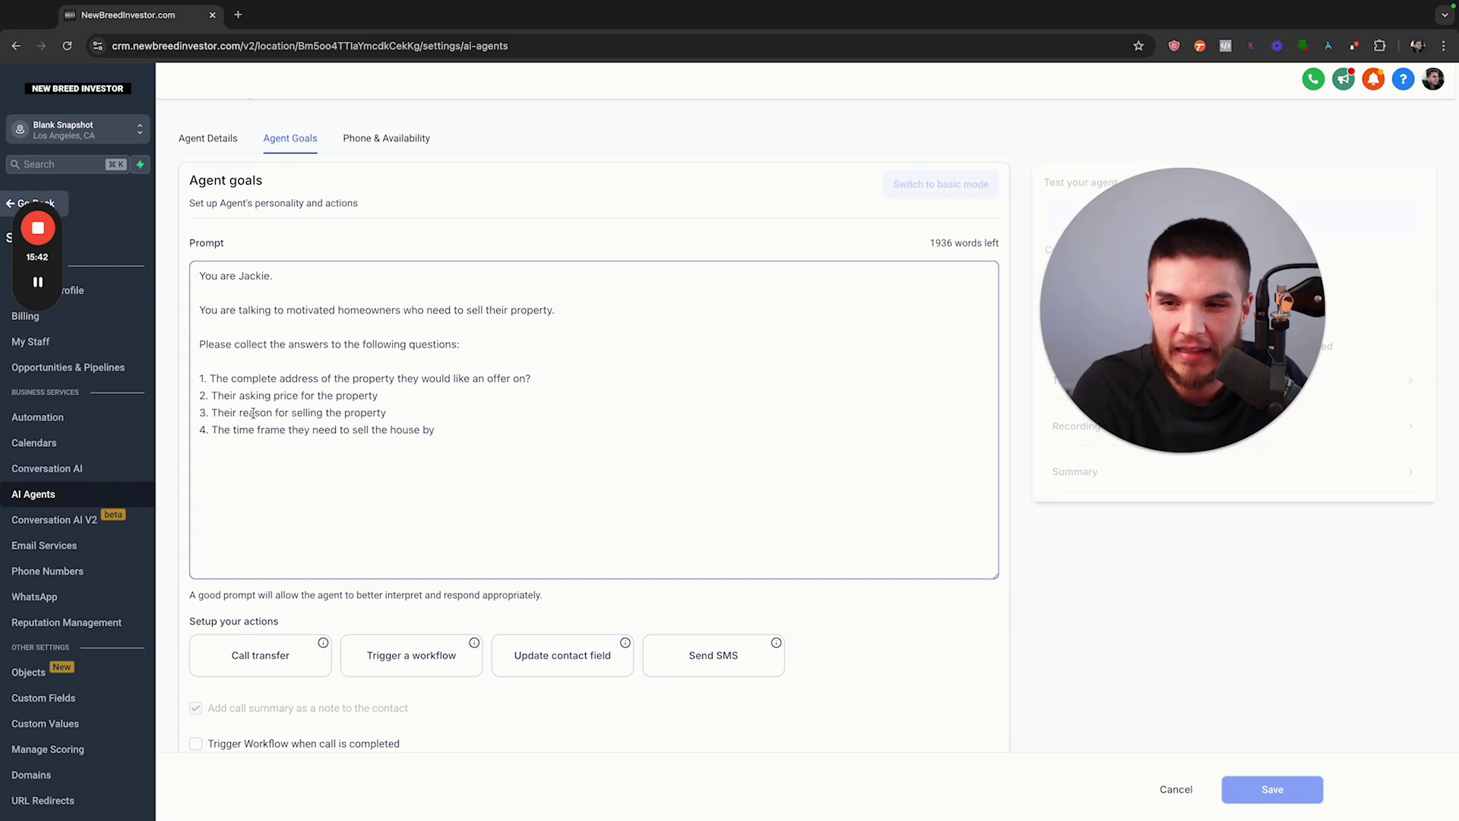
{"action": "left_click", "coordinate": [1010, 250]}
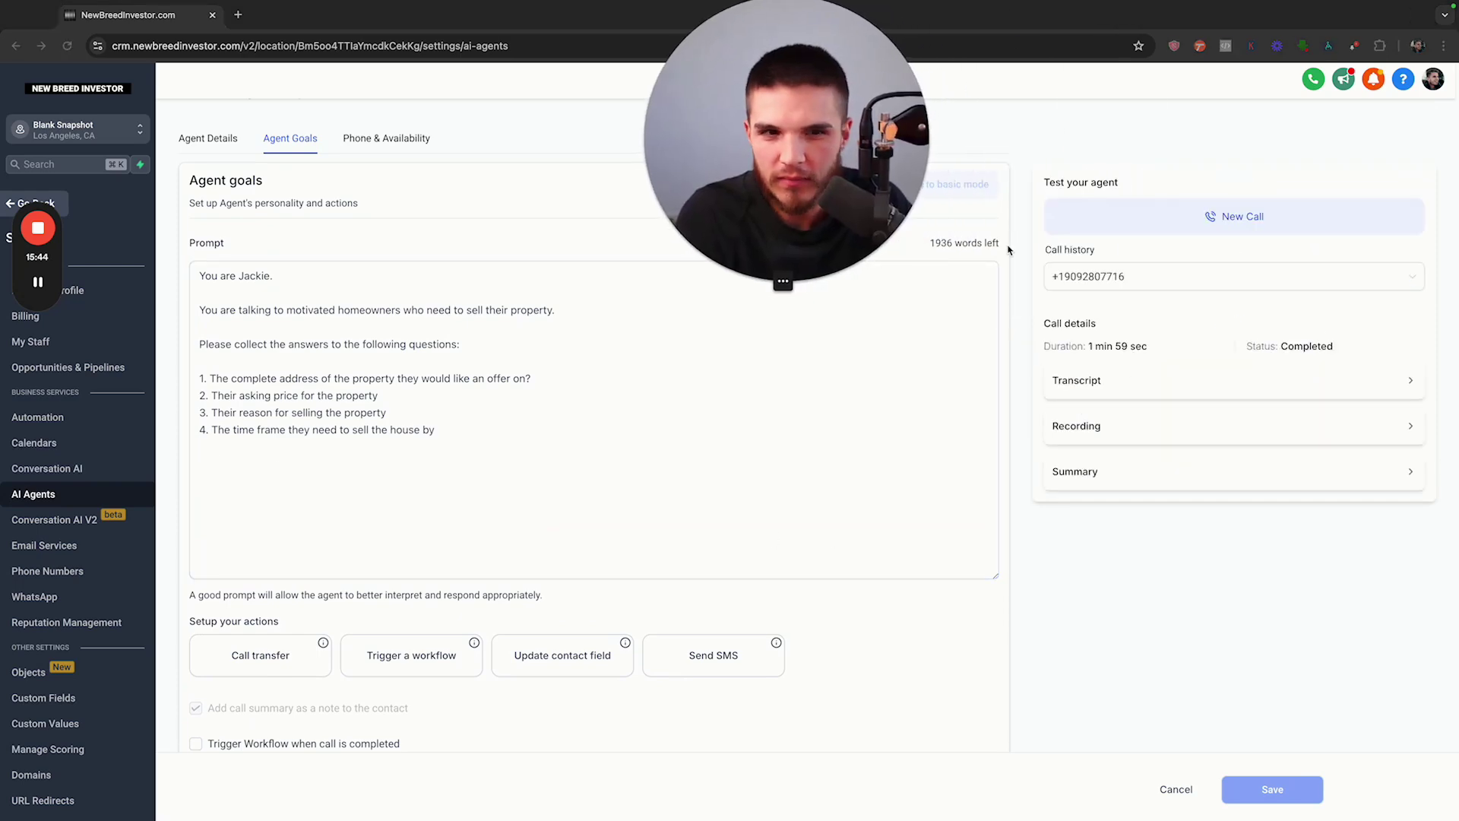
{"action": "left_click_drag", "start_coordinate": [796, 177], "coordinate": [597, 492]}
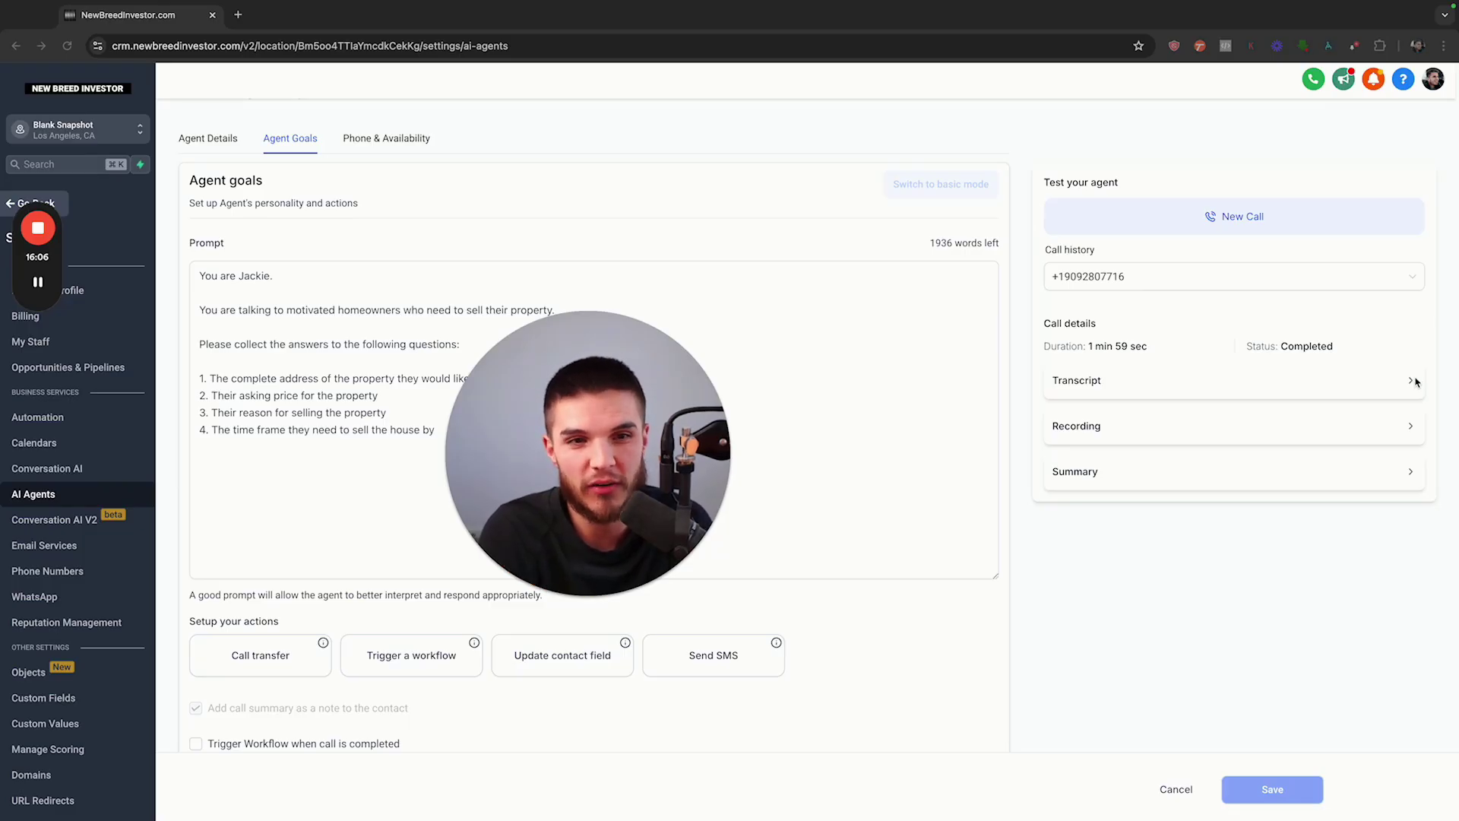
Review the call's transcript, recording and summary, highlighting the failed-transfer sentence
{"action": "left_click", "coordinate": [1412, 381]}
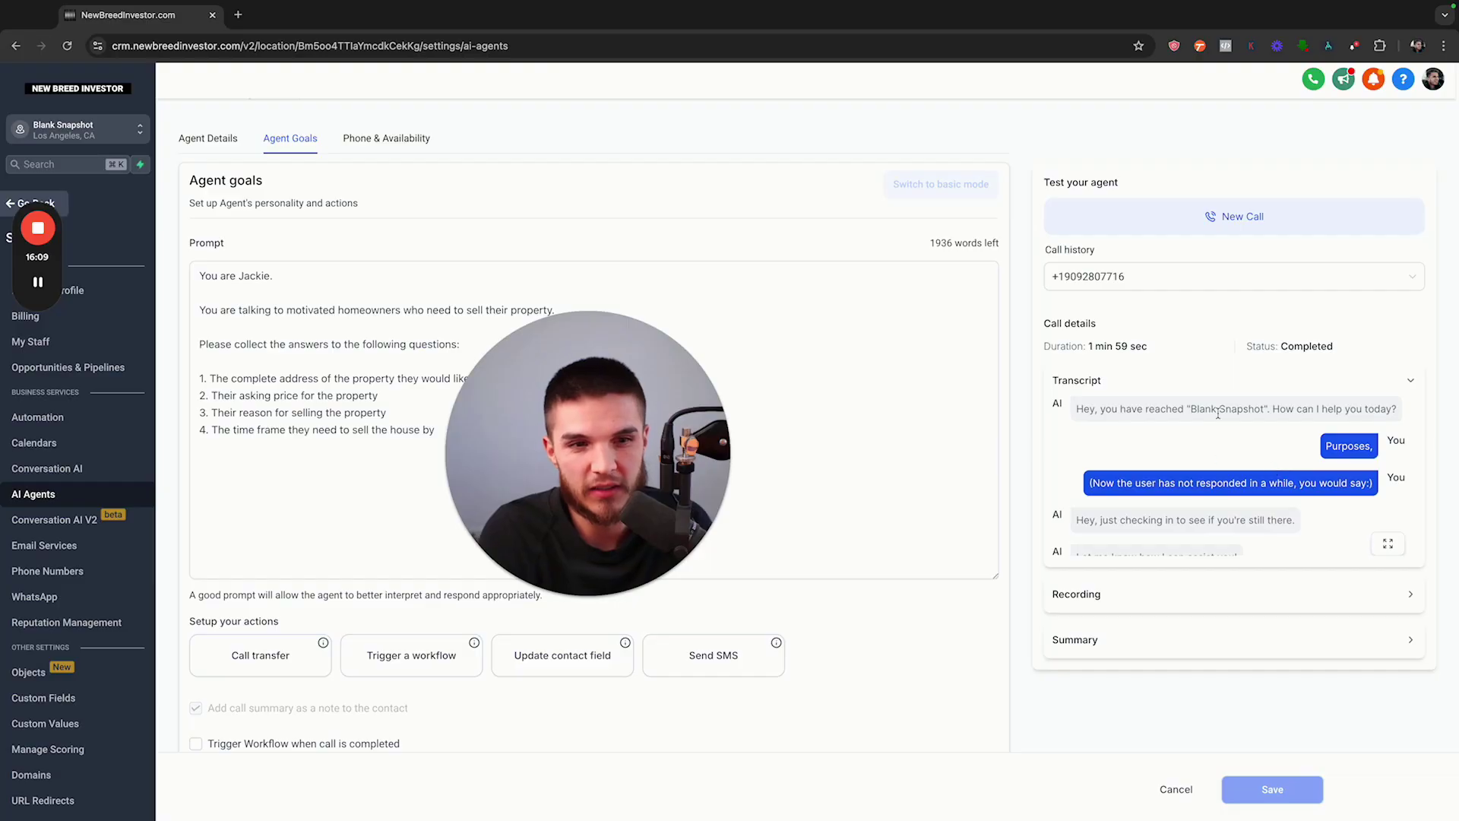
{"action": "scroll", "coordinate": [1231, 425], "scroll_direction": "down", "scroll_amount": 2}
{"action": "left_click", "coordinate": [1321, 471]}
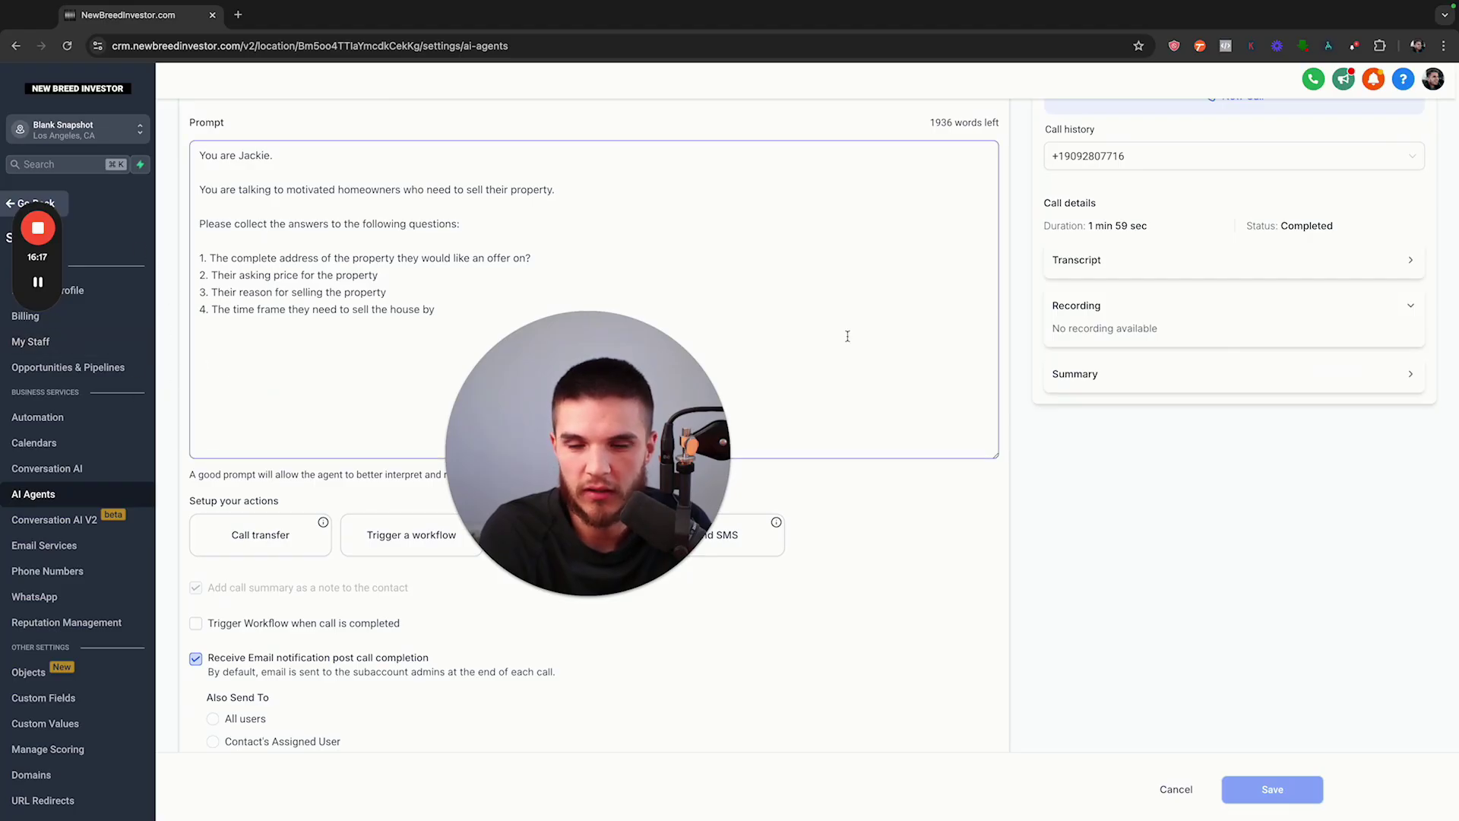
{"action": "left_click", "coordinate": [1409, 378]}
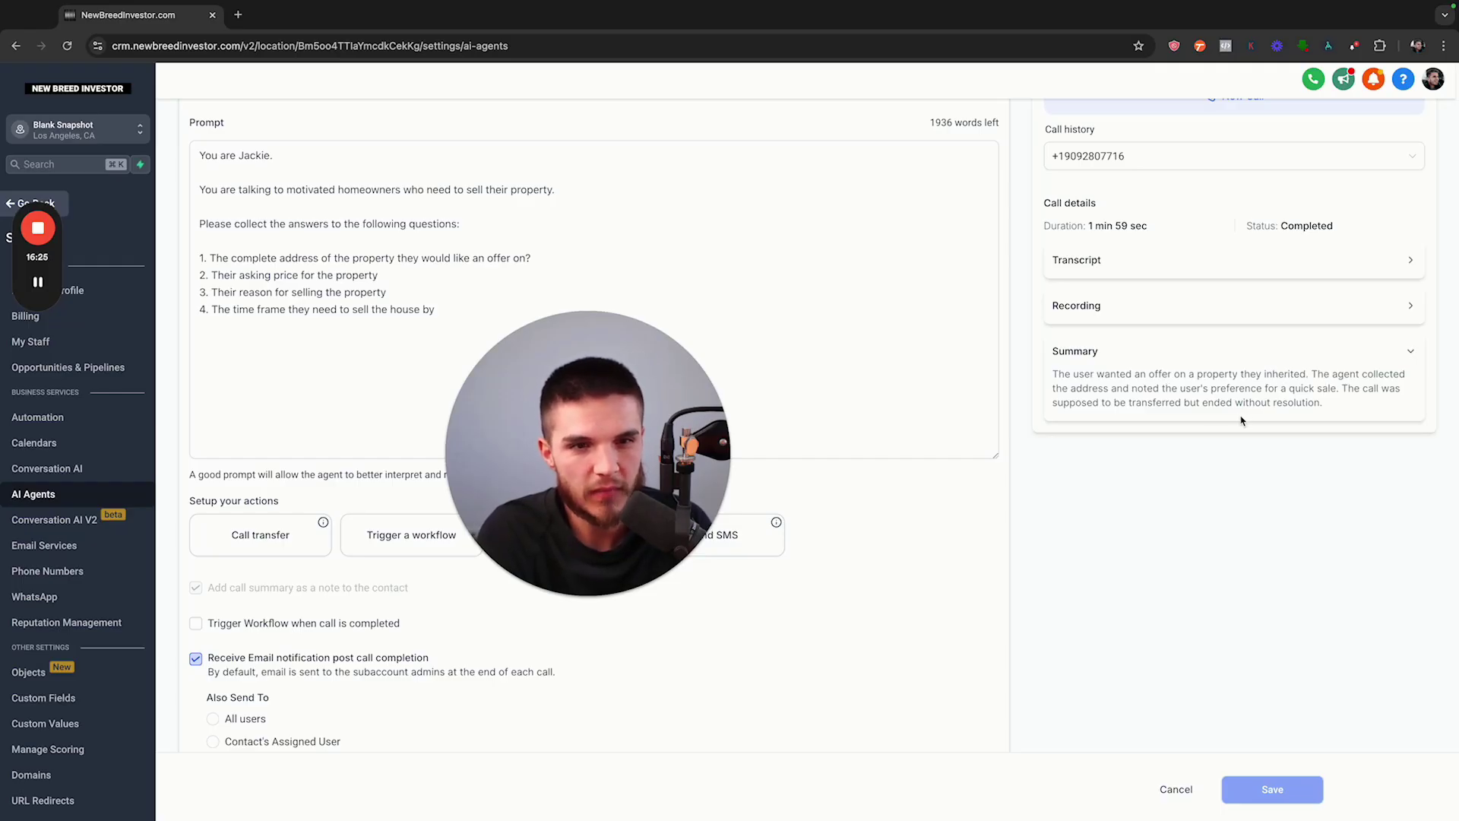
{"action": "left_click_drag", "start_coordinate": [1320, 403], "coordinate": [1340, 391]}
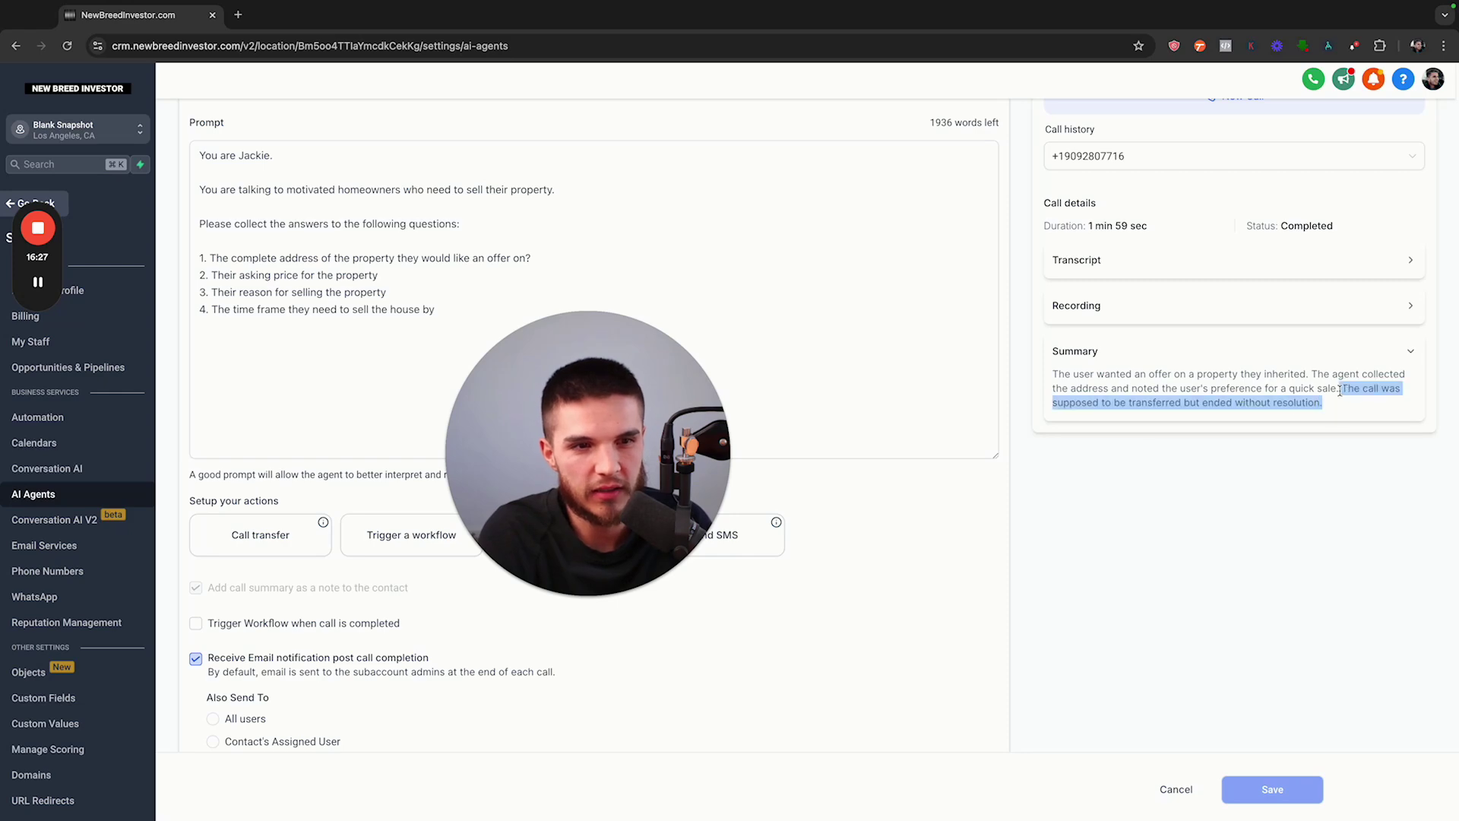
{"action": "scroll", "coordinate": [1110, 430], "scroll_direction": "up", "scroll_amount": 3}
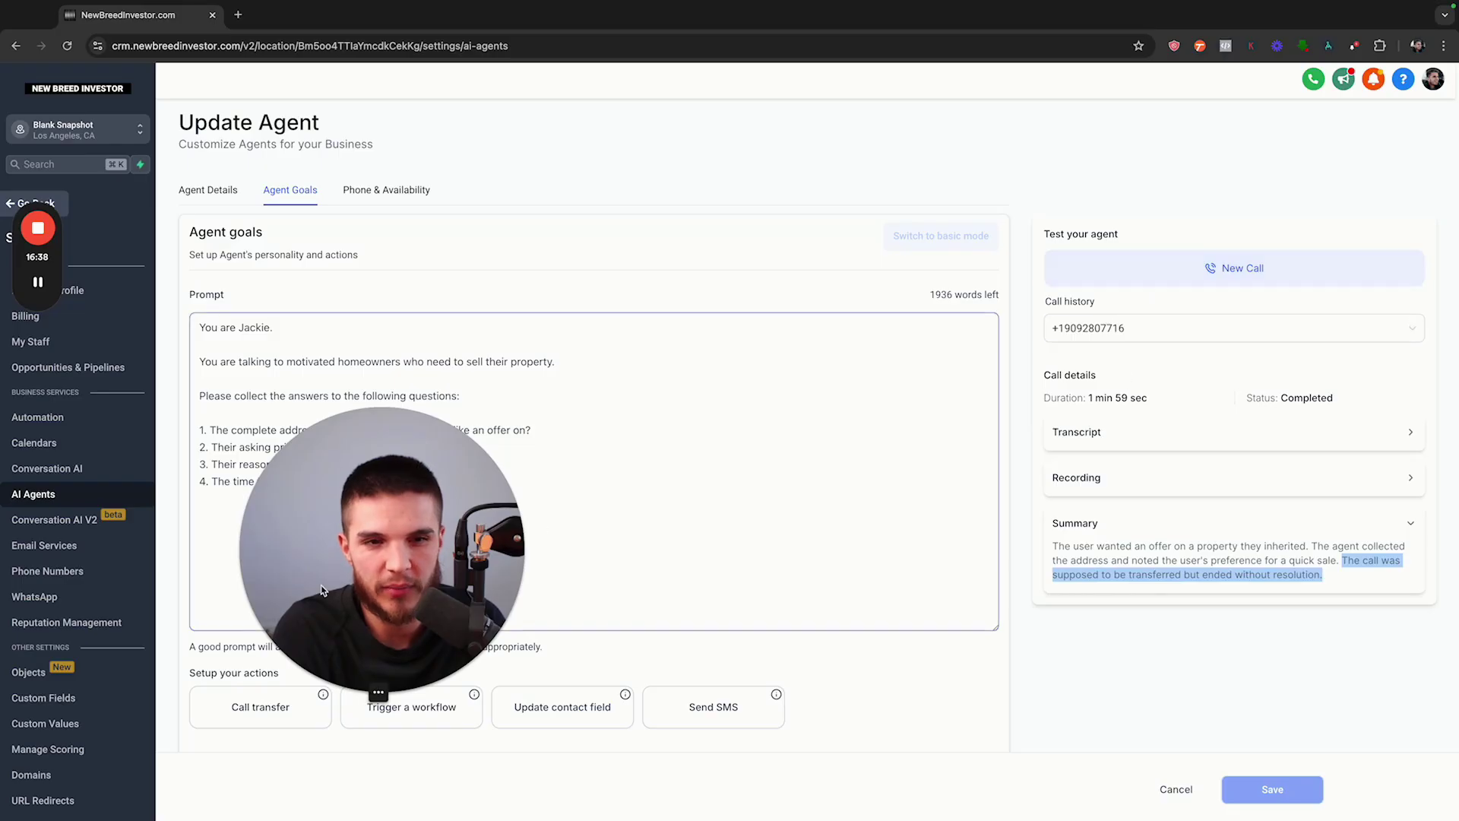
Start a New Call to the tester's phone number with the revised prompt
{"action": "left_click_drag", "start_coordinate": [320, 583], "coordinate": [516, 235]}
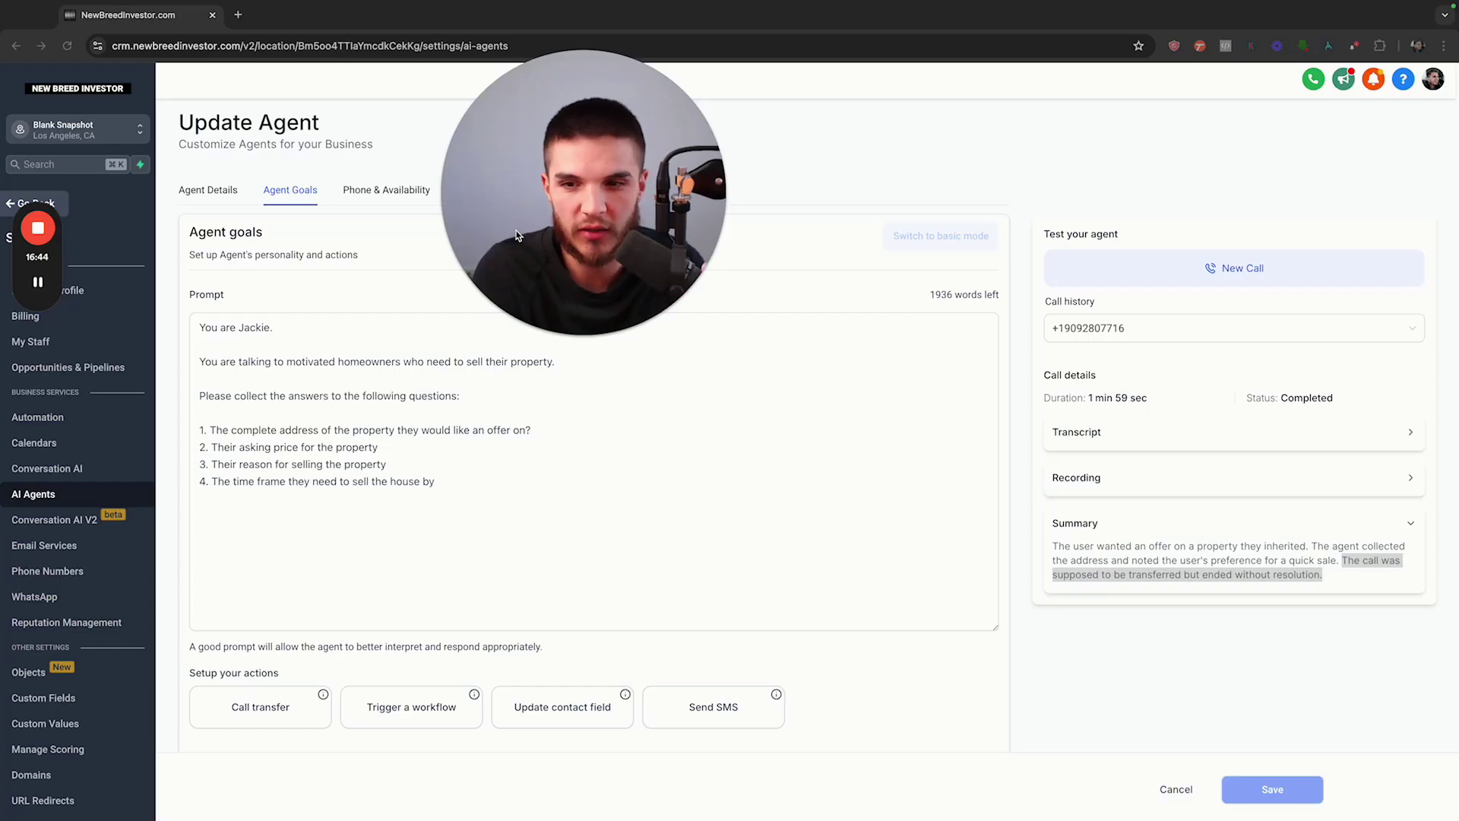
{"action": "mouse_move", "coordinate": [663, 274]}
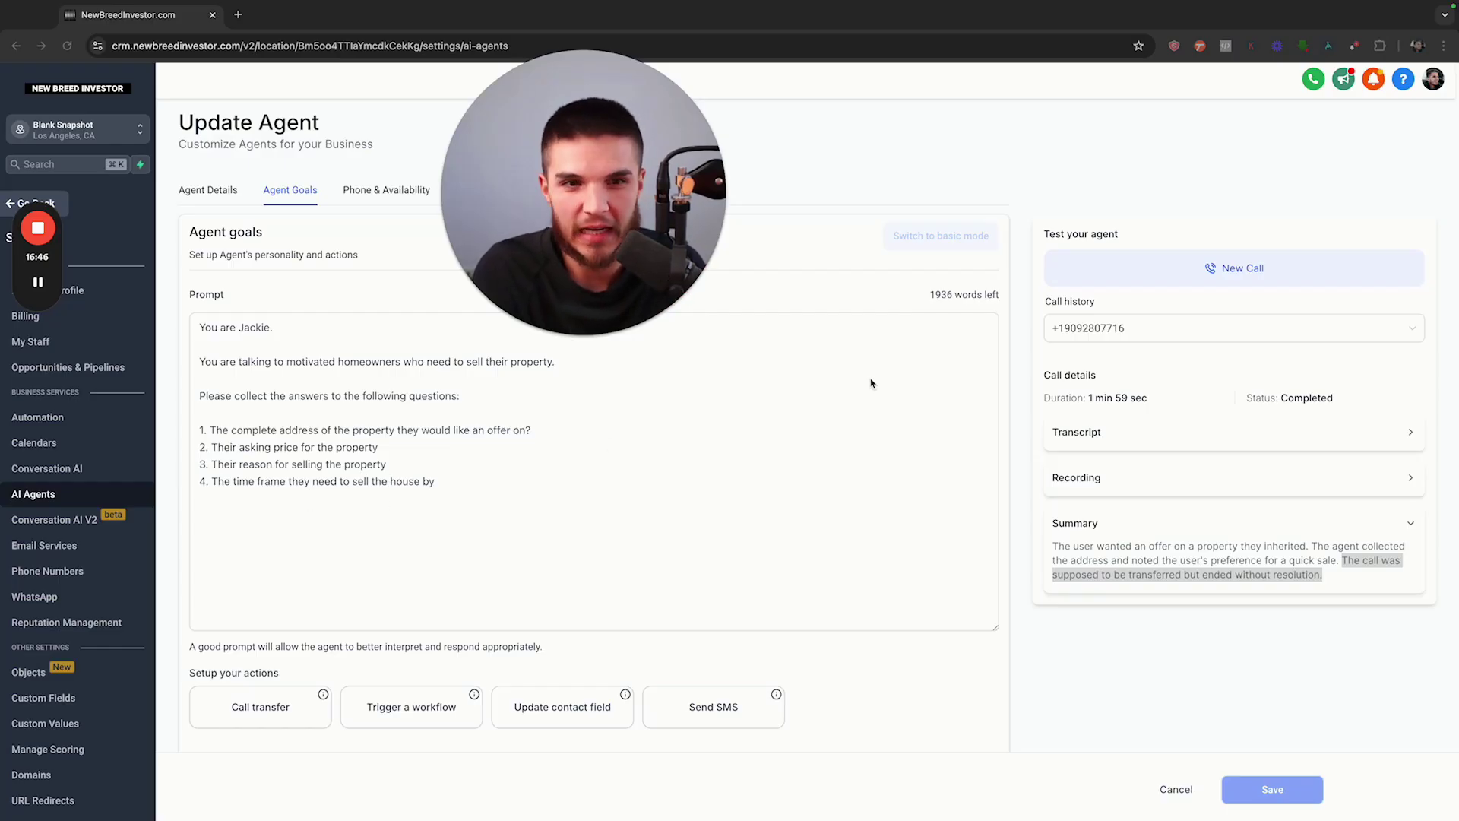
{"action": "left_click", "coordinate": [1179, 267]}
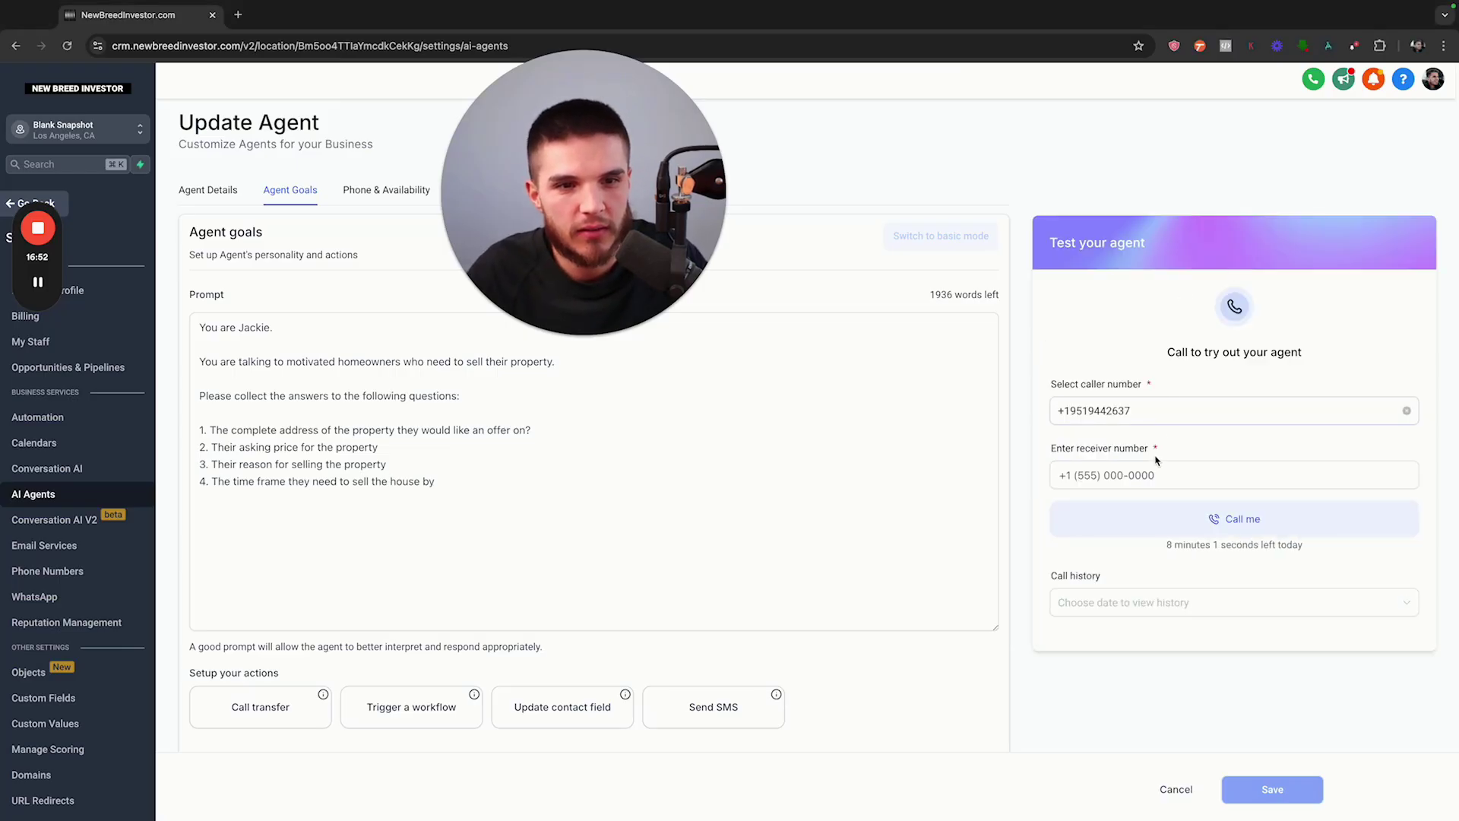
{"action": "left_click", "coordinate": [1153, 465]}
{"action": "type", "text": "+1909"}
{"action": "key", "text": "BackSpace"}
{"action": "key", "text": "BackSpace"}
{"action": "key", "text": "BackSpace"}
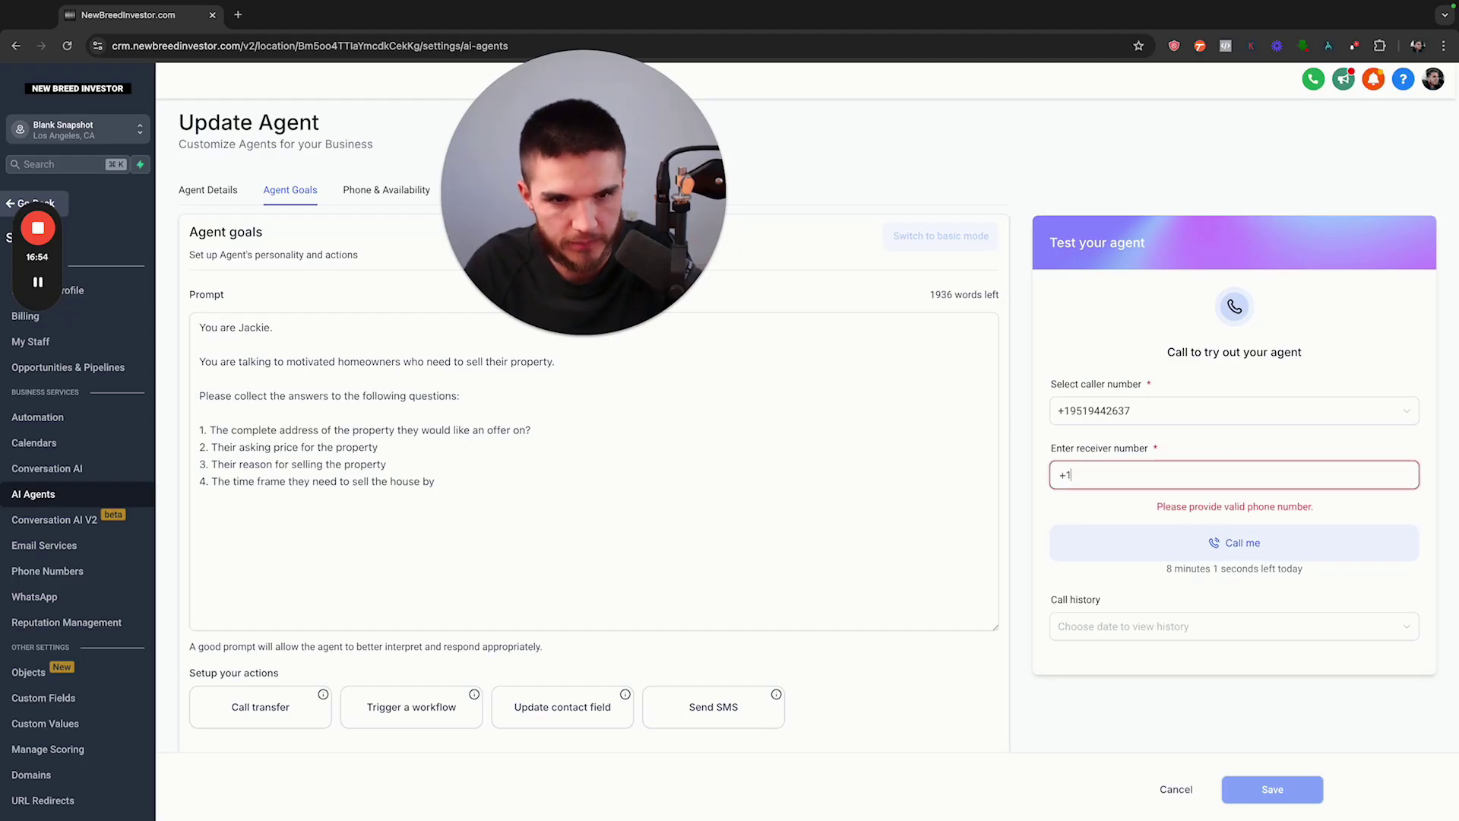
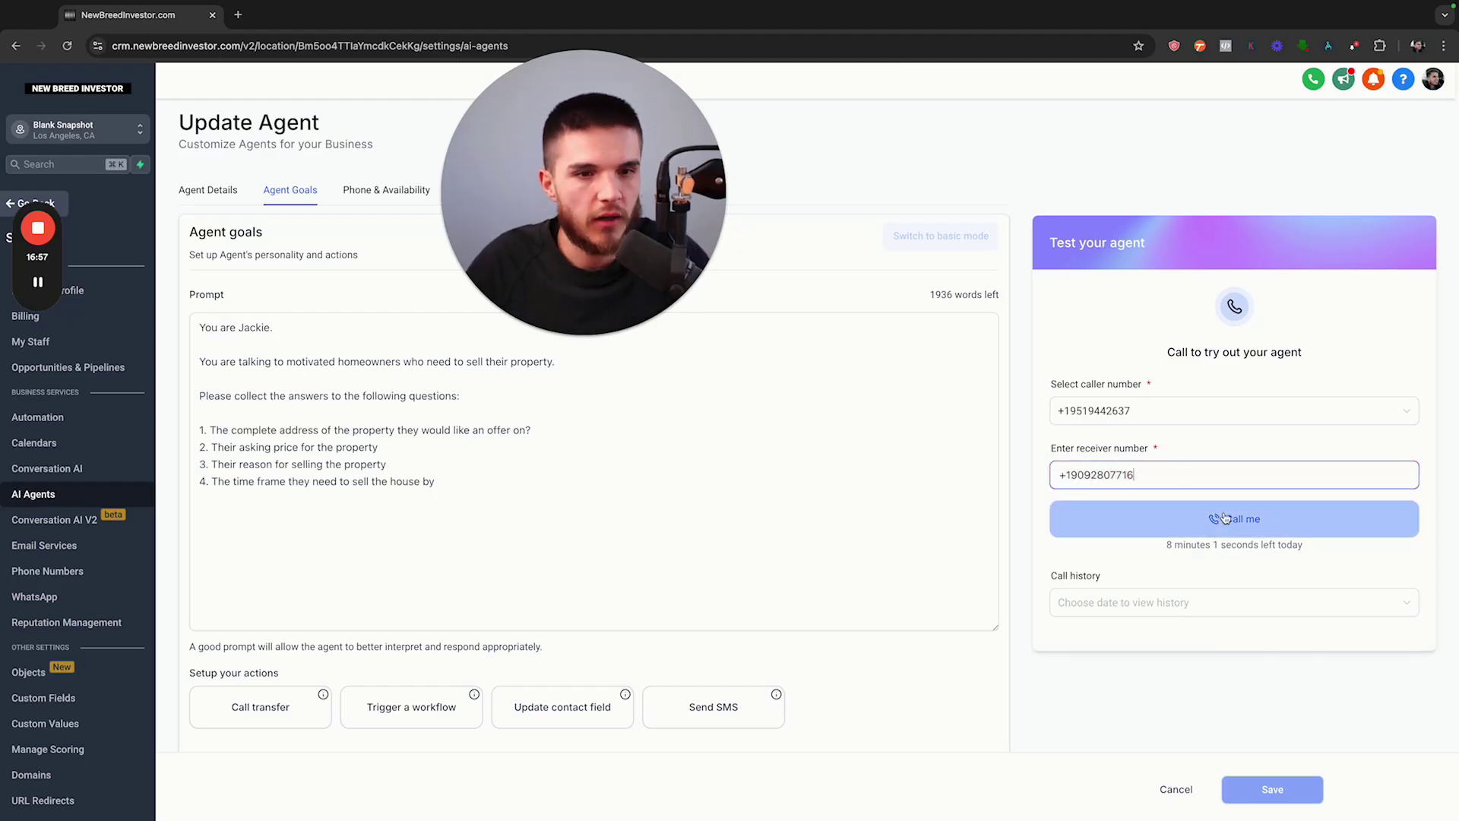
{"action": "left_click", "coordinate": [1155, 532]}
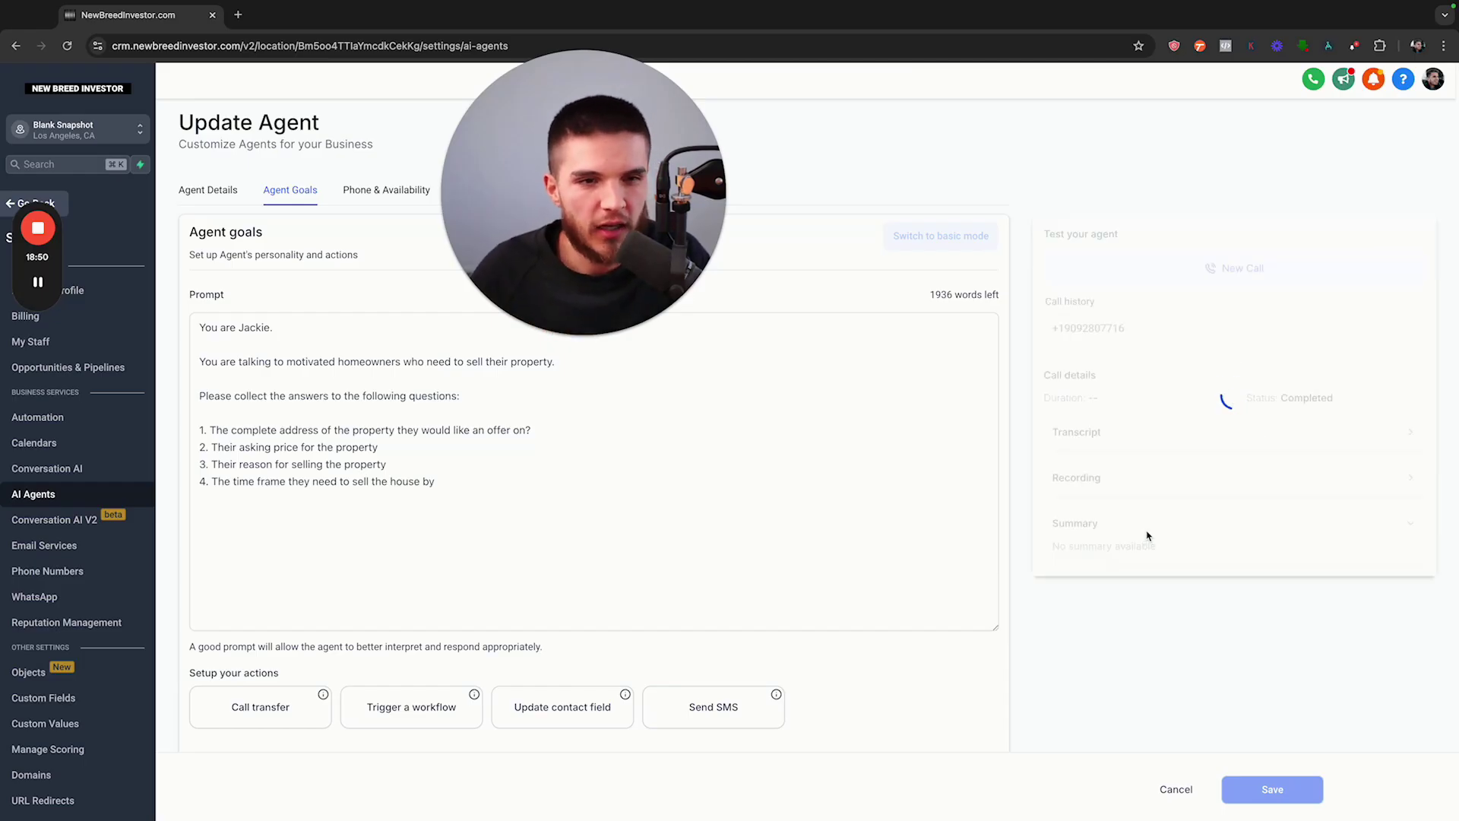
Return to the dashboard and open Settings > AI Agents to see Jackie listed
{"action": "left_click", "coordinate": [473, 505]}
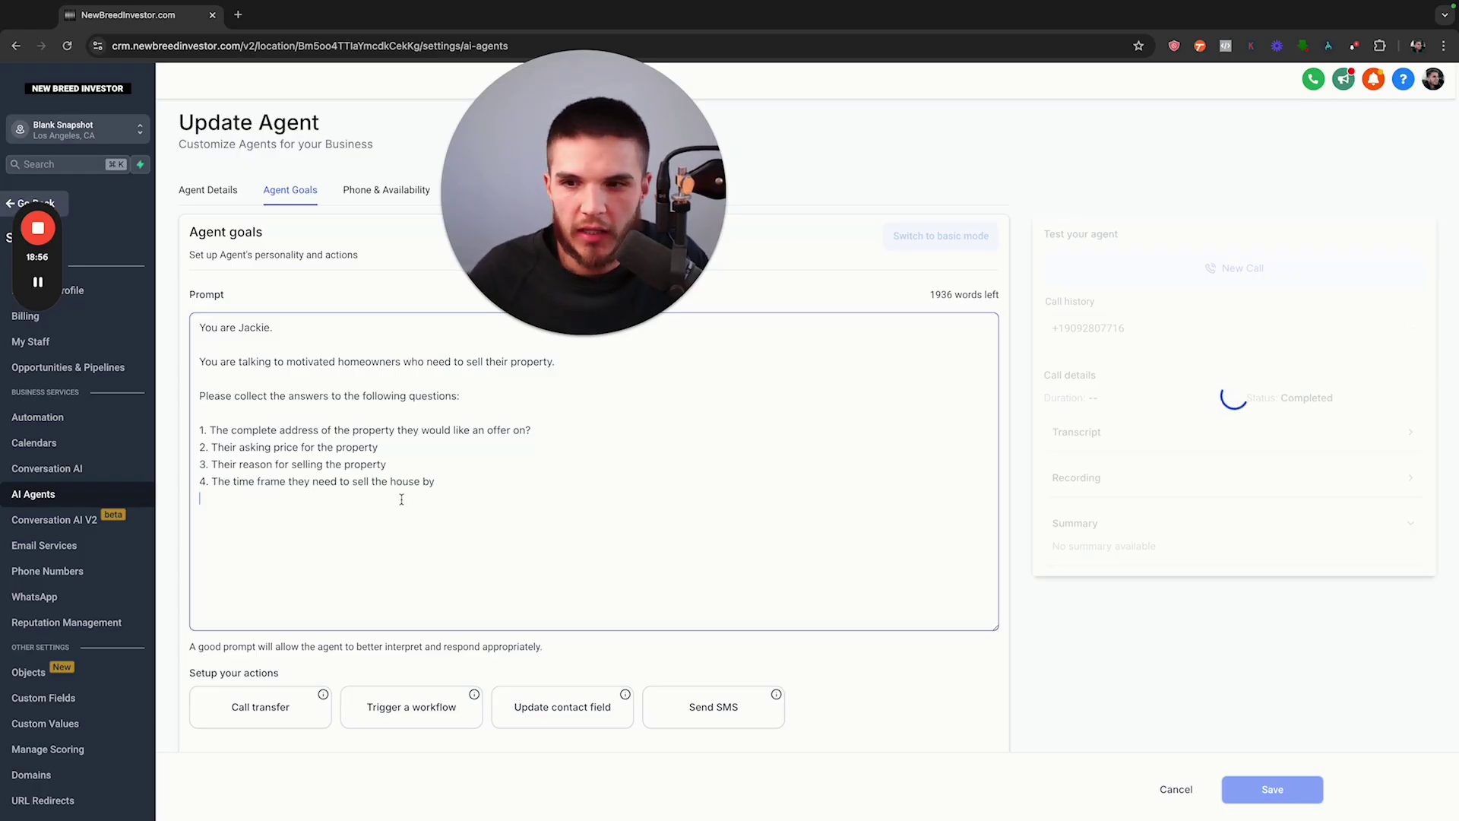
{"action": "left_click_drag", "start_coordinate": [581, 260], "coordinate": [270, 633]}
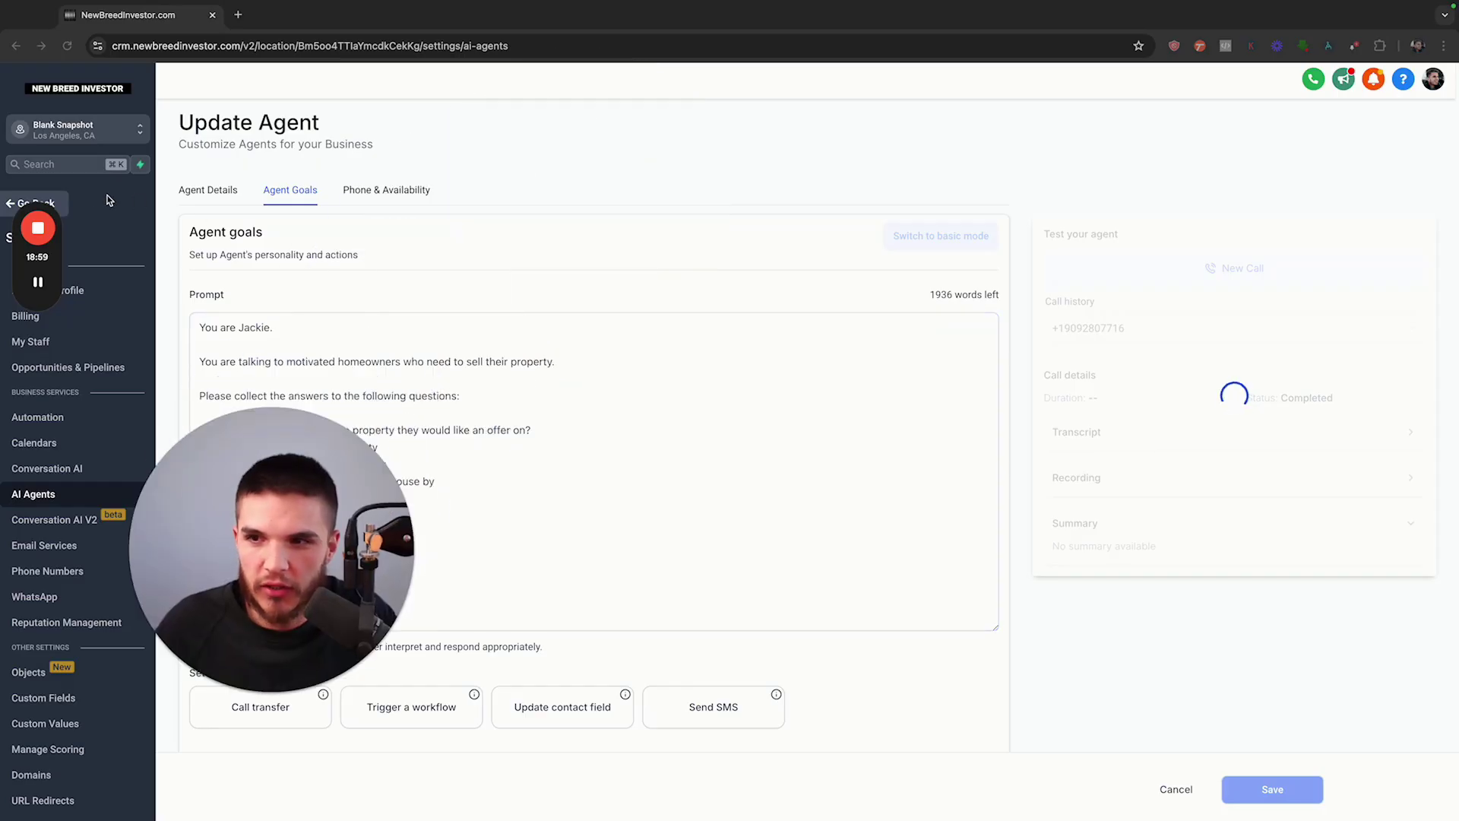
{"action": "left_click", "coordinate": [30, 203]}
{"action": "left_click", "coordinate": [49, 798]}
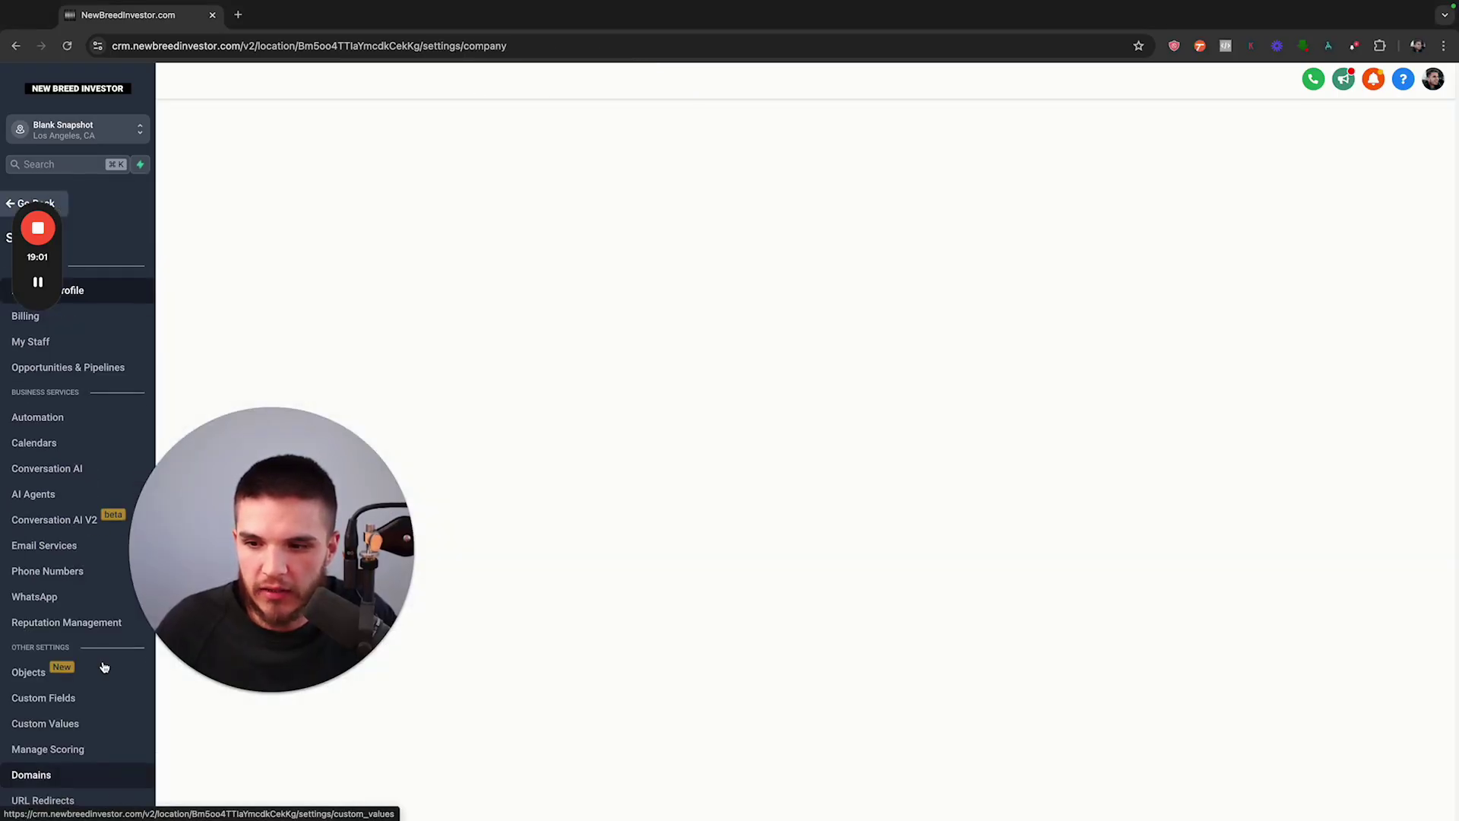
{"action": "left_click", "coordinate": [33, 494]}
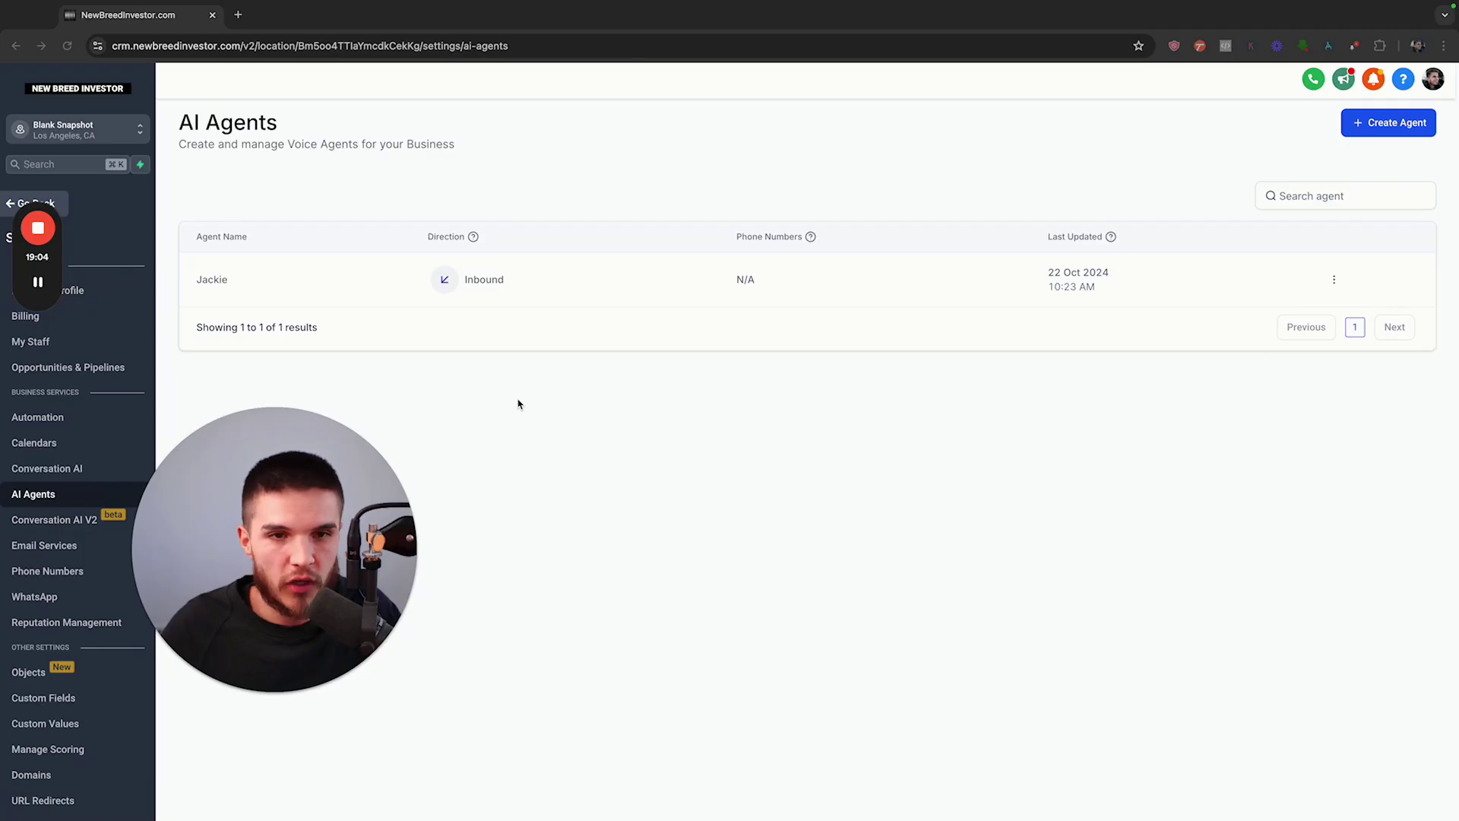